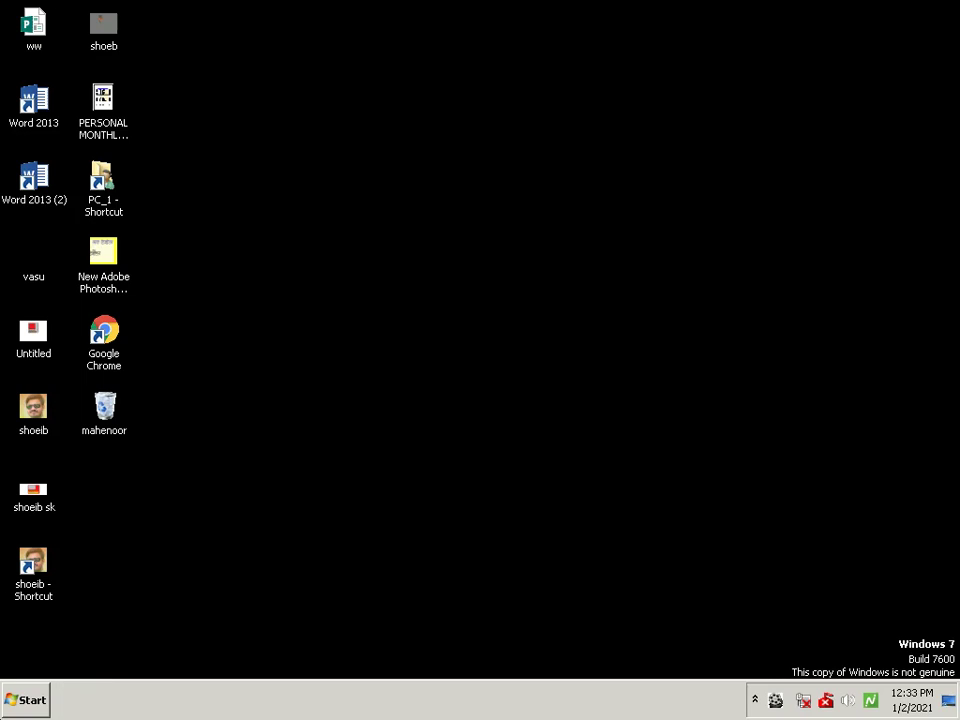
# Launch Word 2013 from the Start menu and close the Activation Wizard.
pyautogui.click(20, 699)
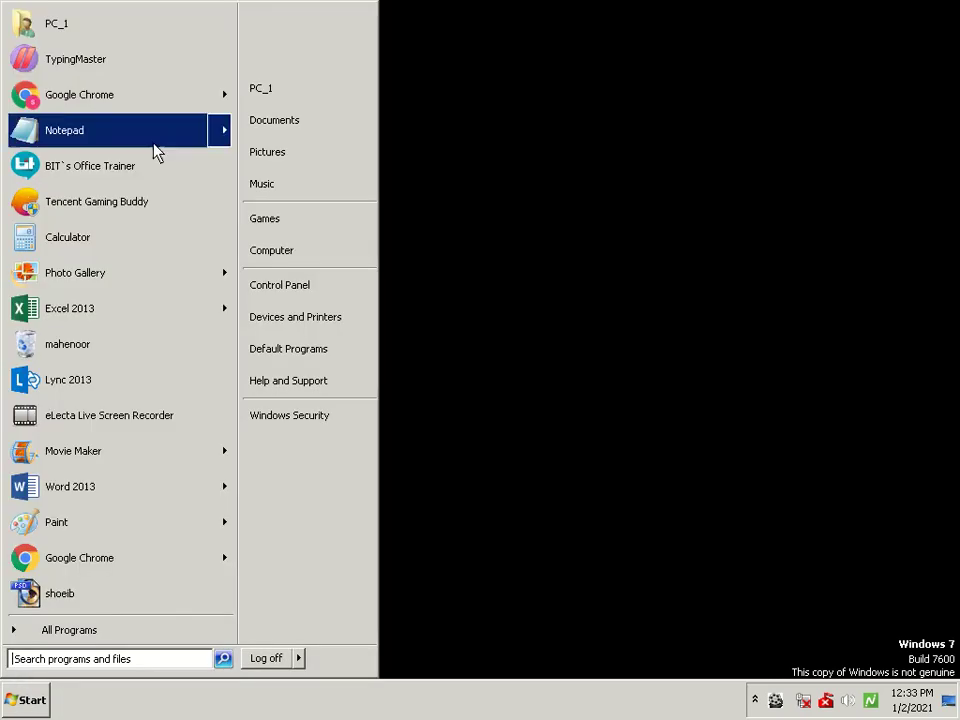
pyautogui.click(156, 490)
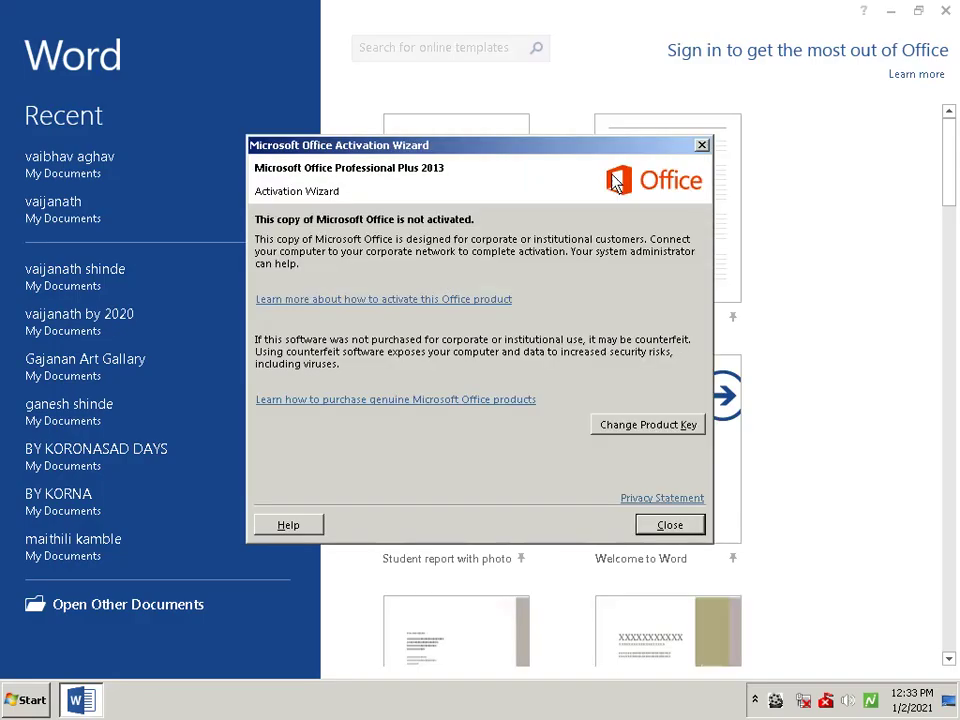
pyautogui.click(700, 146)
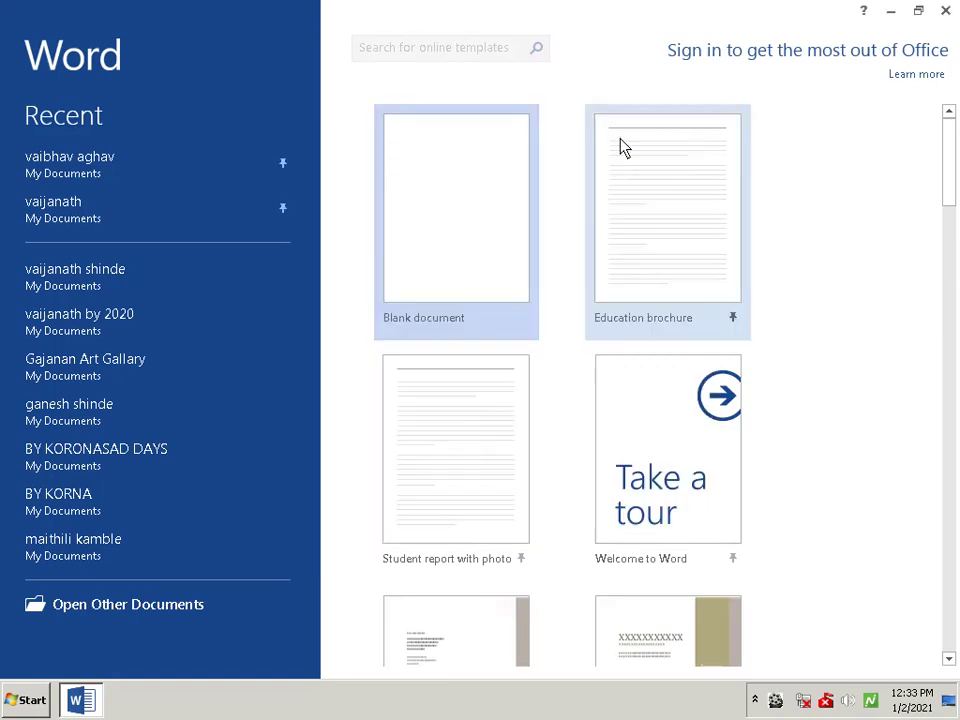
# Create a new blank document with an empty line at the top.
pyautogui.click(459, 193)
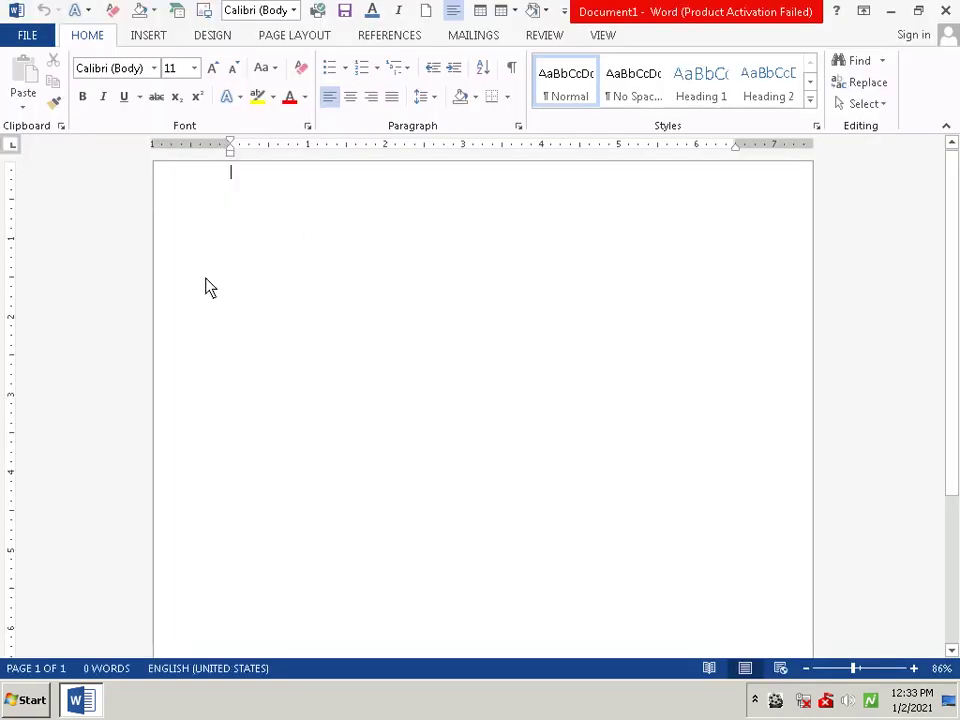
pyautogui.press('Return')
pyautogui.press('Return')
pyautogui.press('Return')
pyautogui.press('Return')
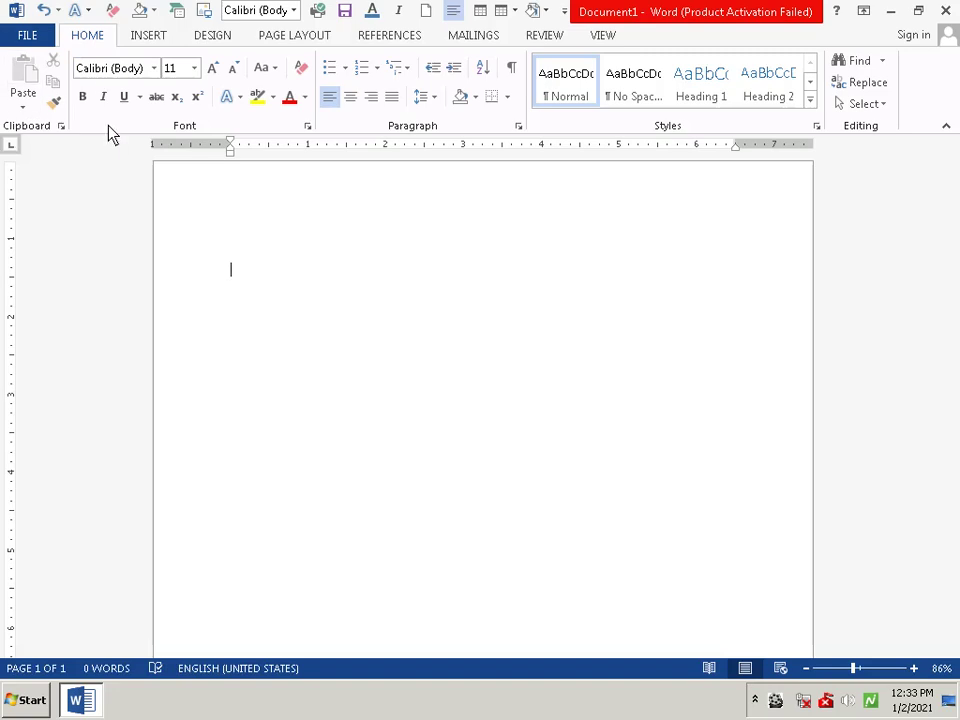
pyautogui.press('BackSpace')
# Set the font size to 72, type 'Happy New Year', then backspace part of it.
pyautogui.click(193, 68)
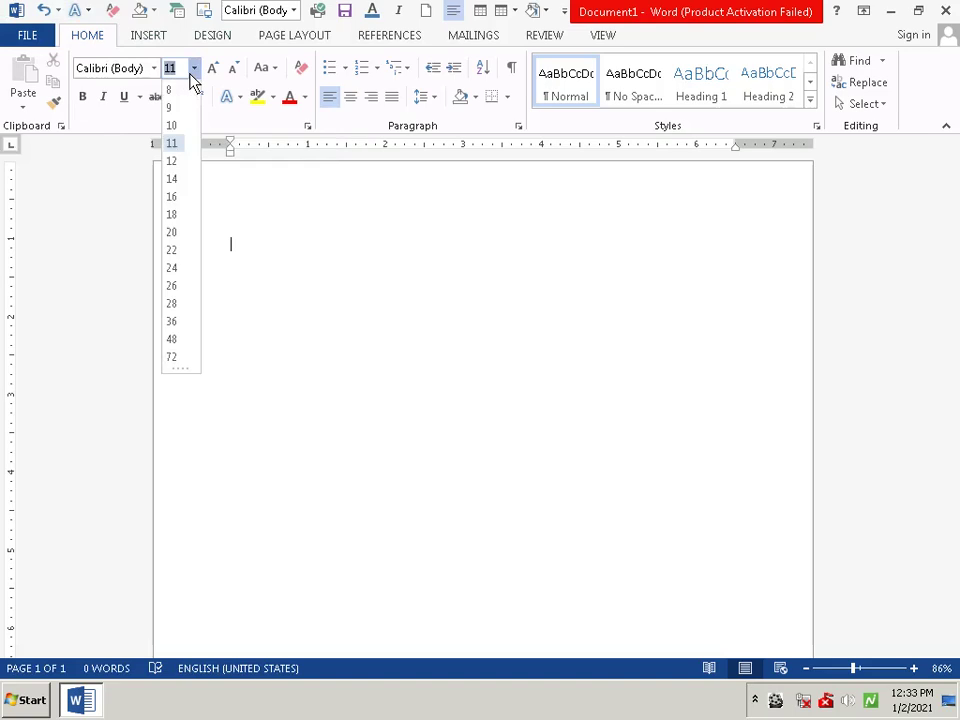
pyautogui.click(171, 357)
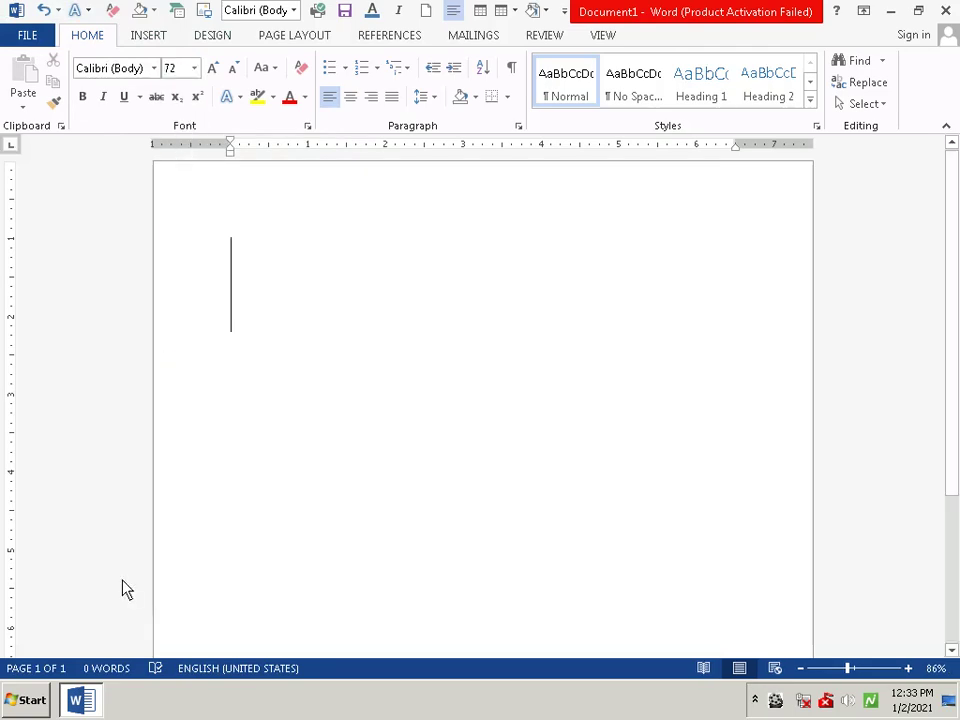
pyautogui.write('H')
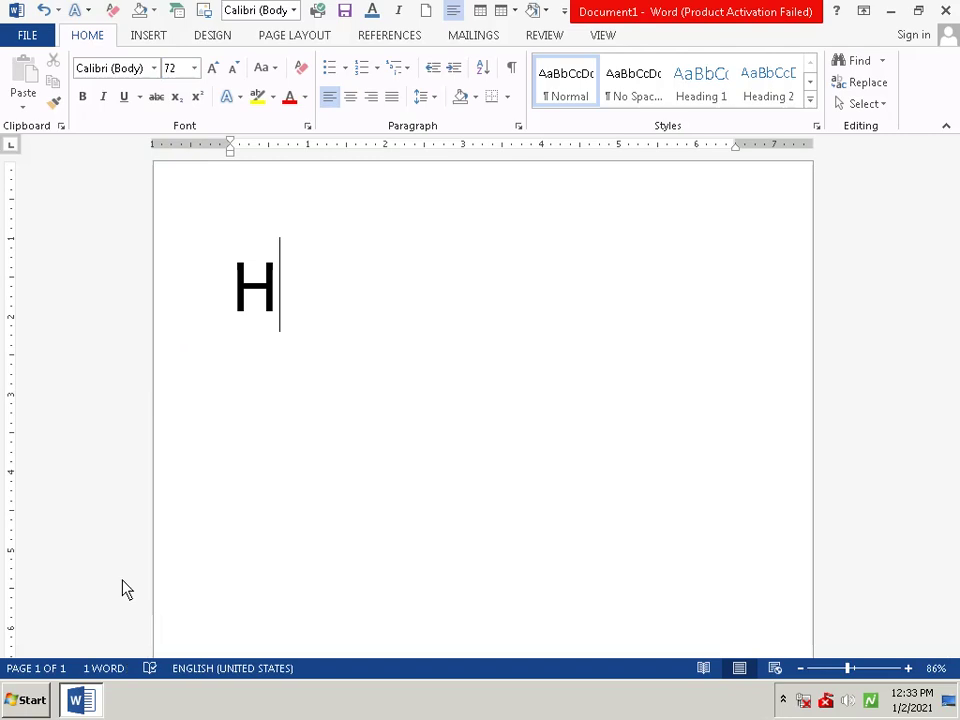
pyautogui.write('app')
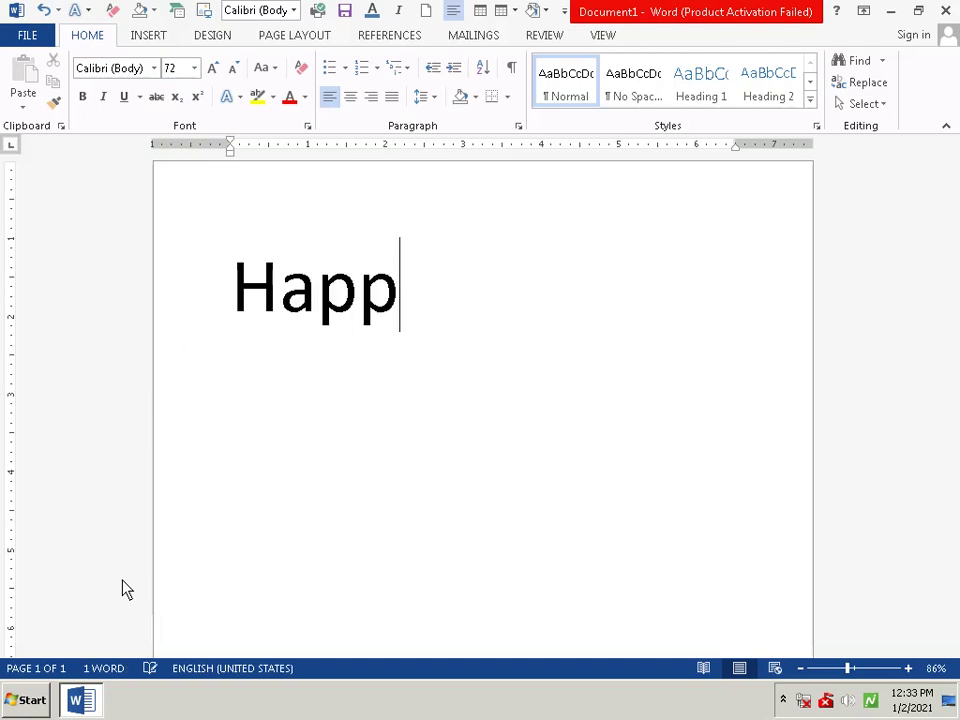
pyautogui.write('y ')
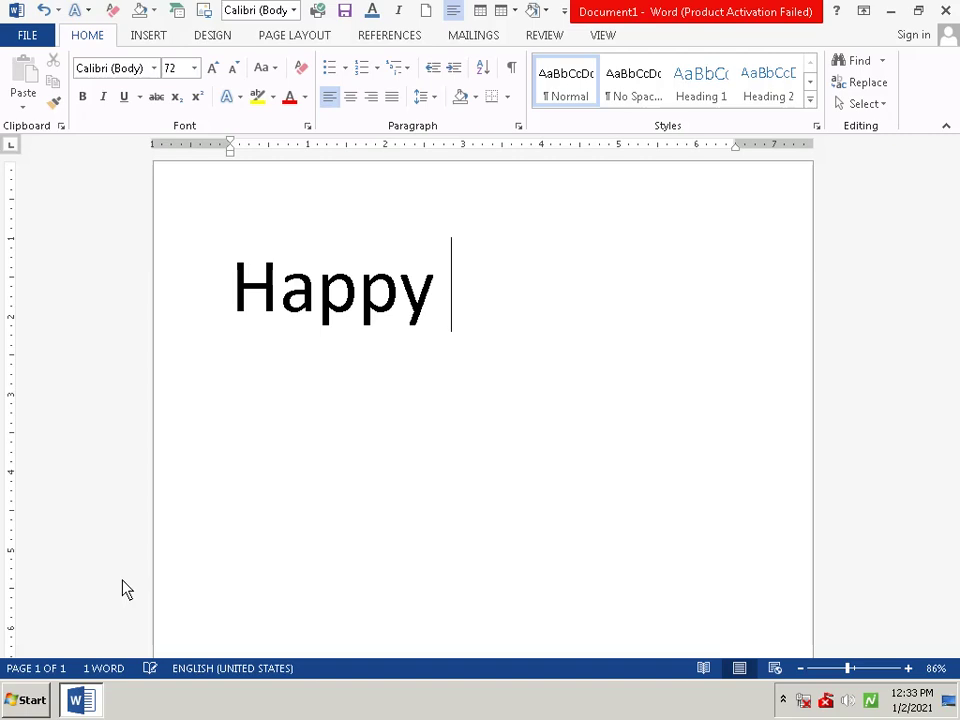
pyautogui.write('N')
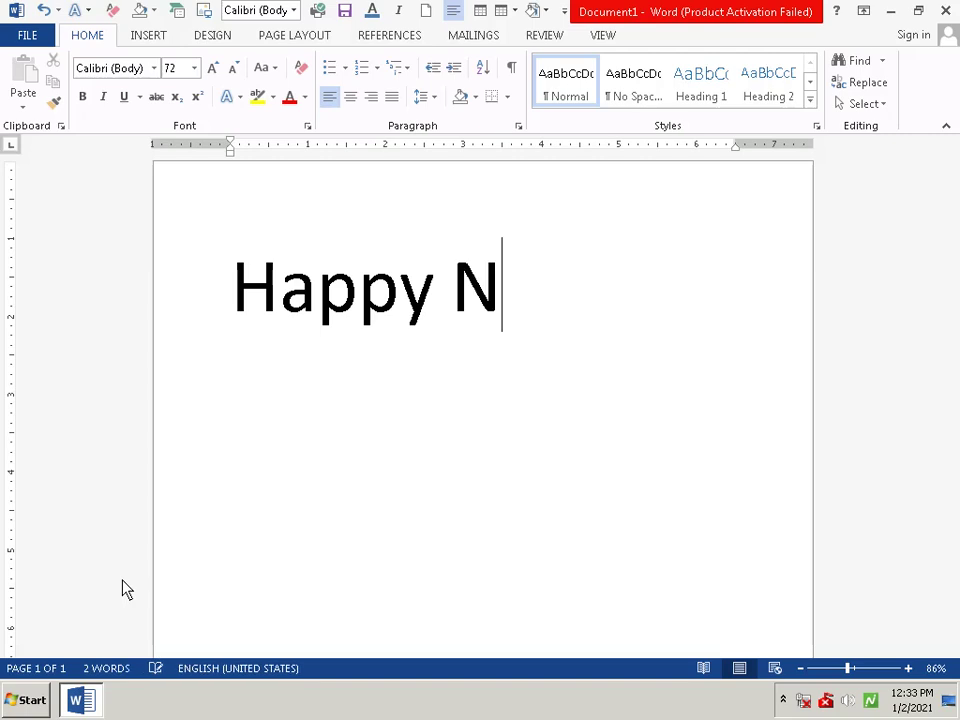
pyautogui.write('e')
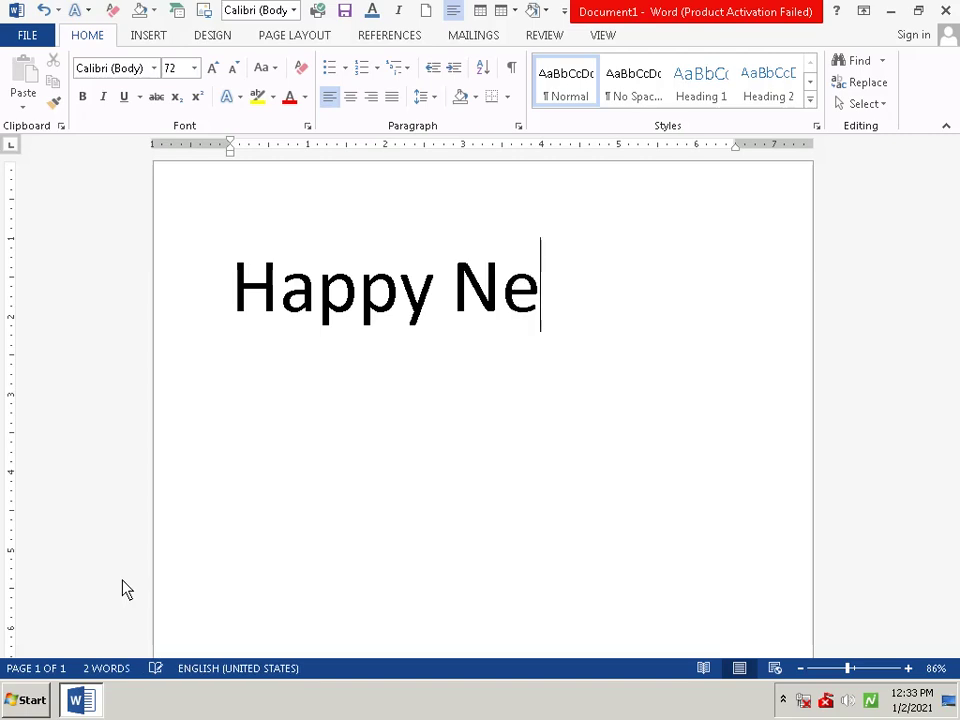
pyautogui.write('w ')
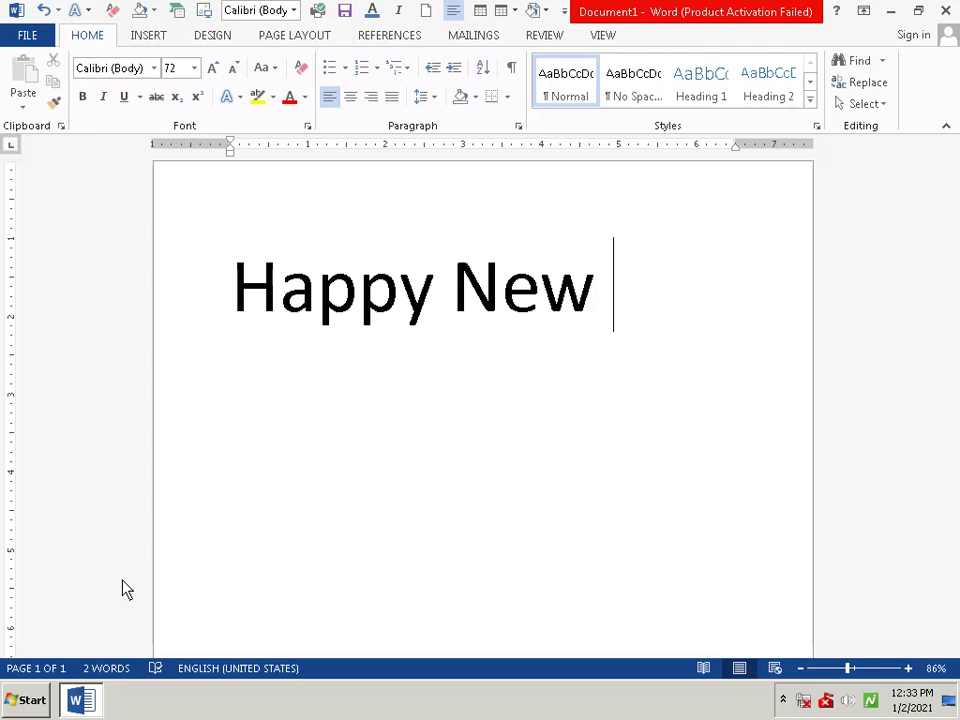
pyautogui.write('Y')
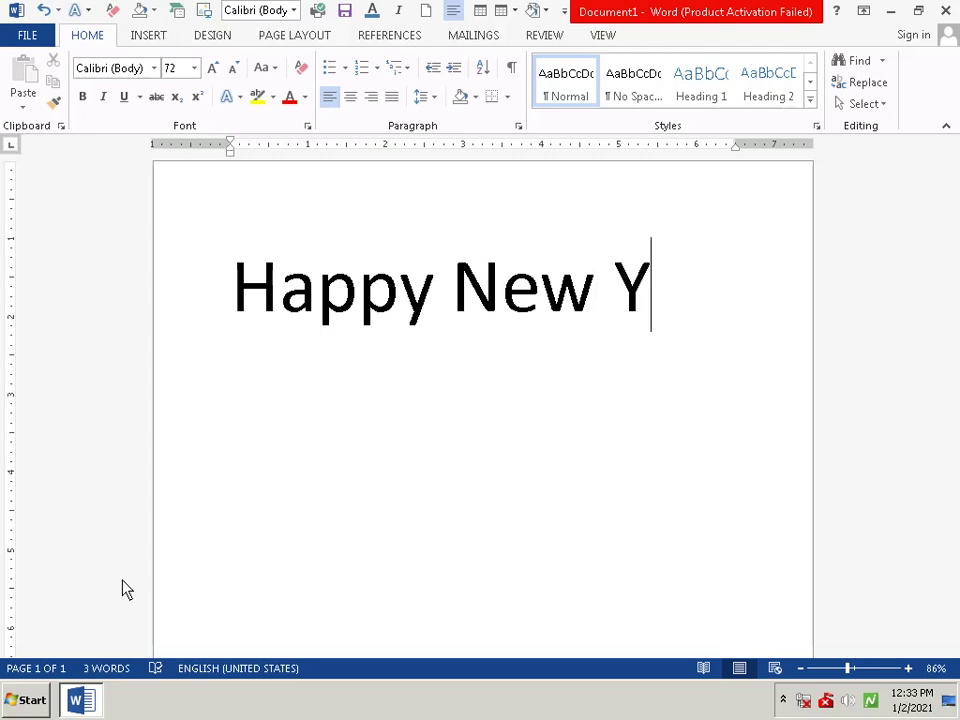
pyautogui.write('ea')
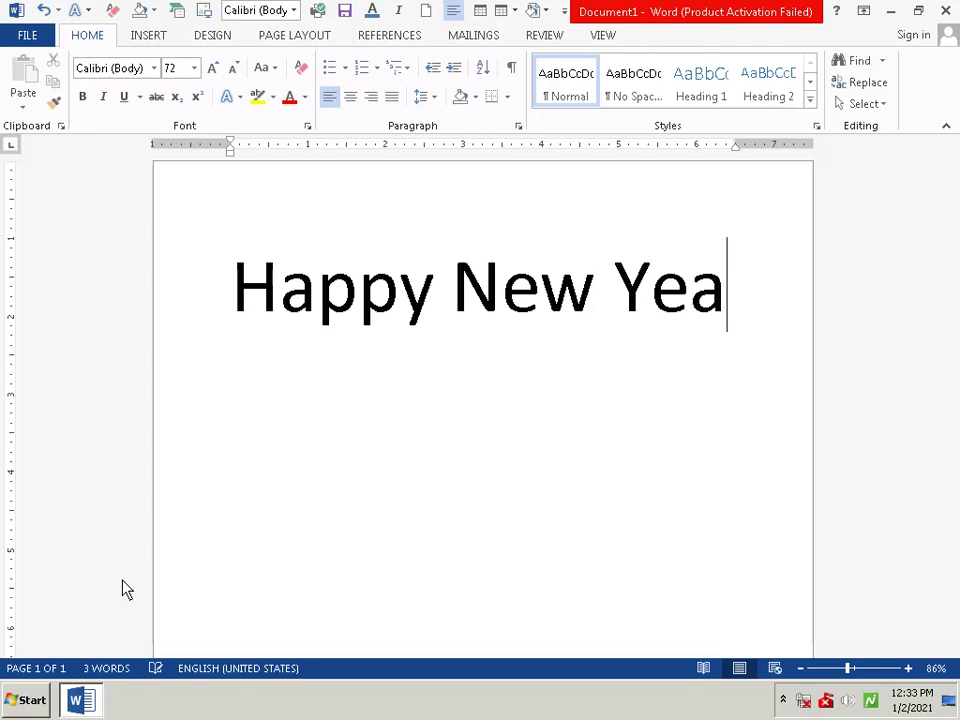
pyautogui.write('r')
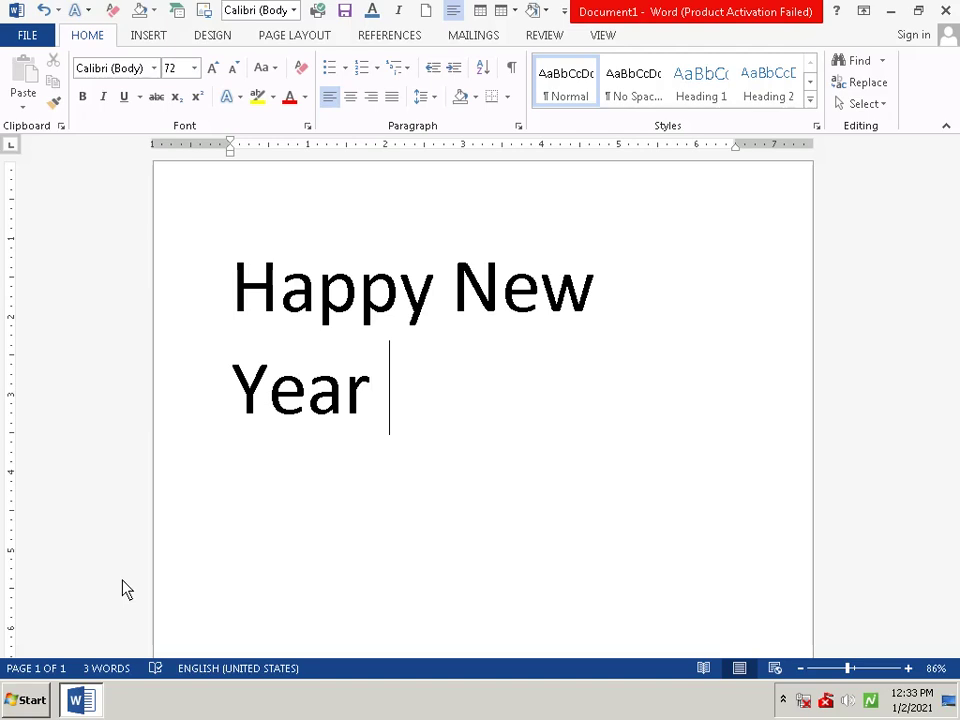
pyautogui.press('BackSpace')
pyautogui.press('BackSpace')
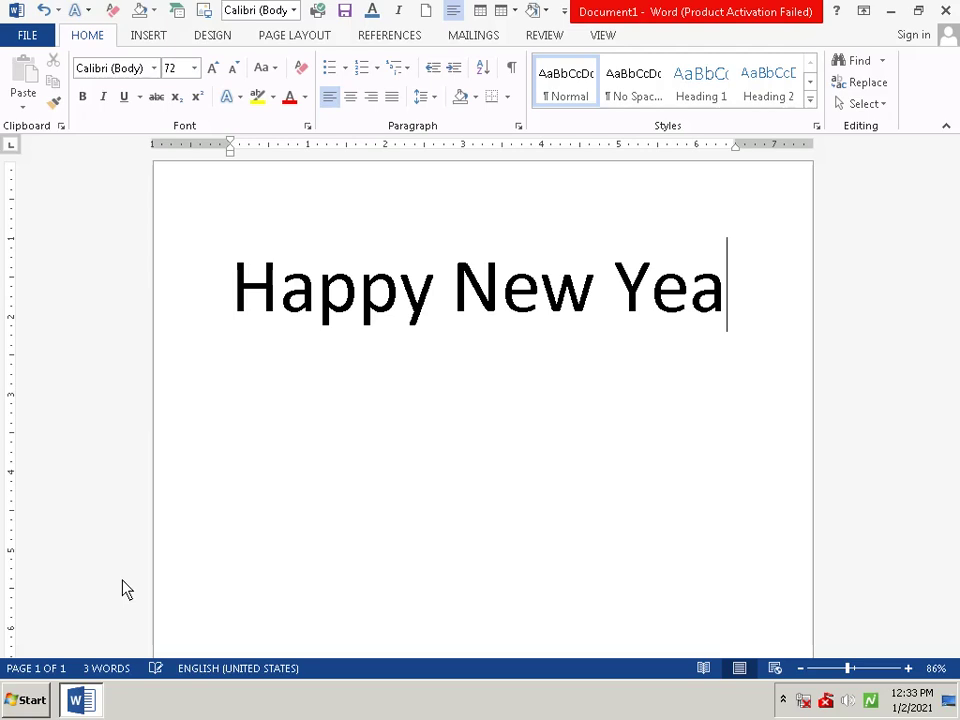
pyautogui.press('BackSpace')
pyautogui.press('BackSpace')
pyautogui.press('BackSpace')
pyautogui.press('BackSpace')
pyautogui.press('BackSpace')
pyautogui.press('BackSpace')
pyautogui.press('BackSpace')
pyautogui.press('BackSpace')
pyautogui.press('BackSpace')
pyautogui.press('BackSpace')
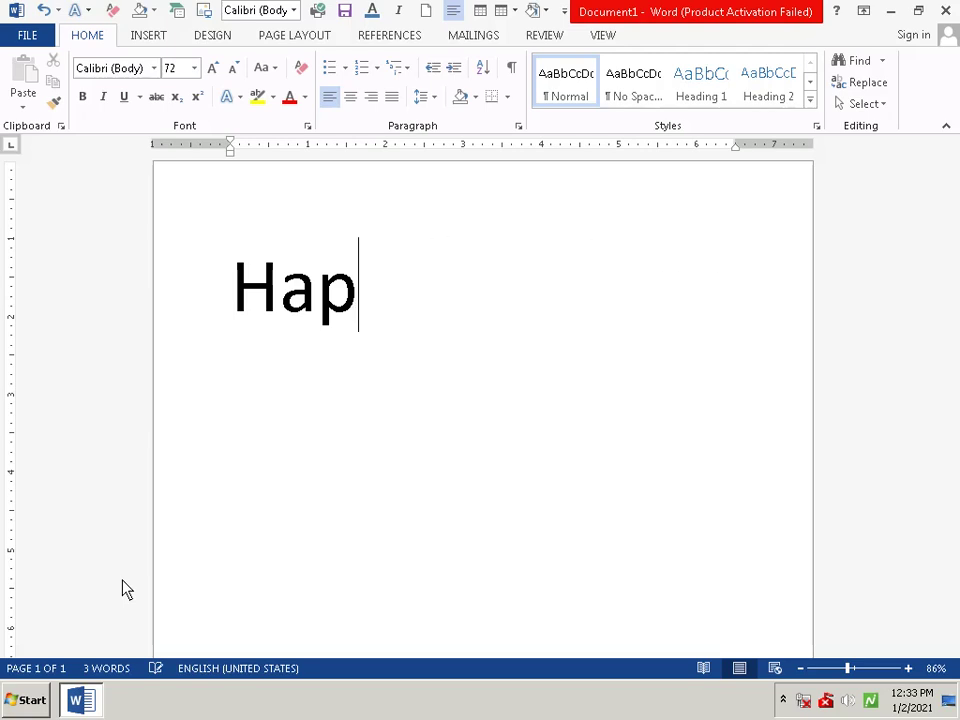
pyautogui.press('BackSpace')
pyautogui.press('BackSpace')
pyautogui.press('BackSpace')
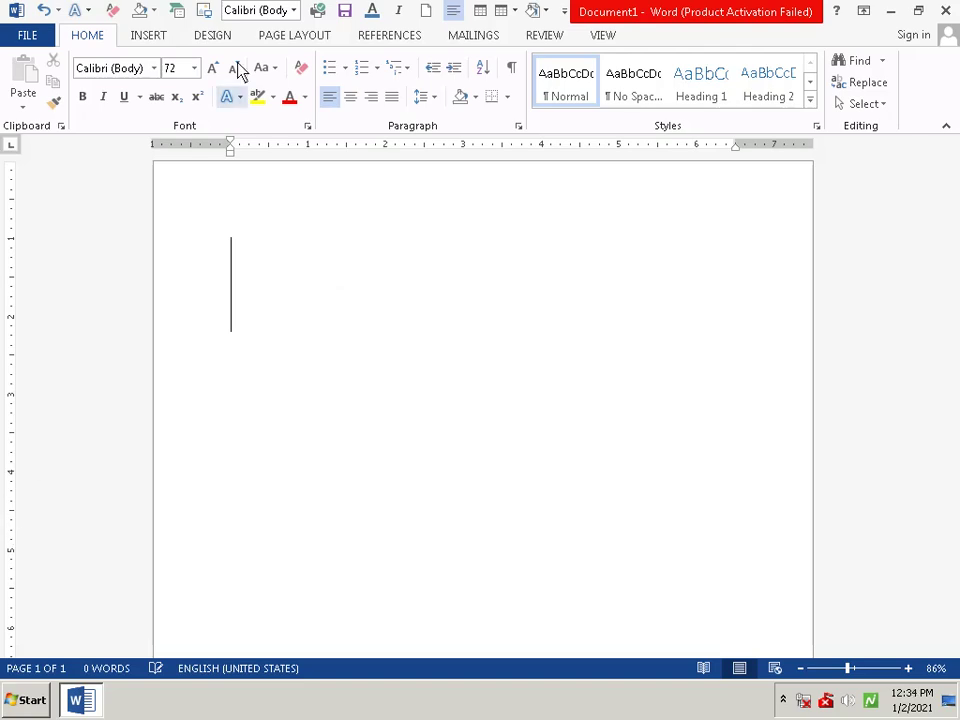
# Fill the page with a horizontal two-colour gradient: blue as Color 1, gold as Color 2.
pyautogui.click(208, 40)
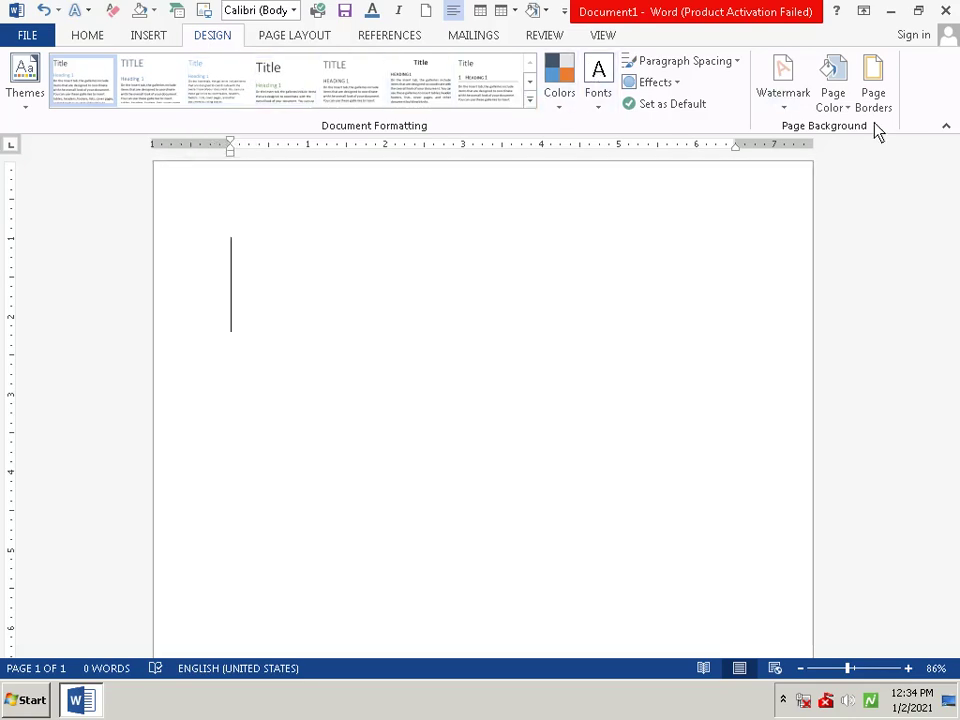
pyautogui.click(847, 110)
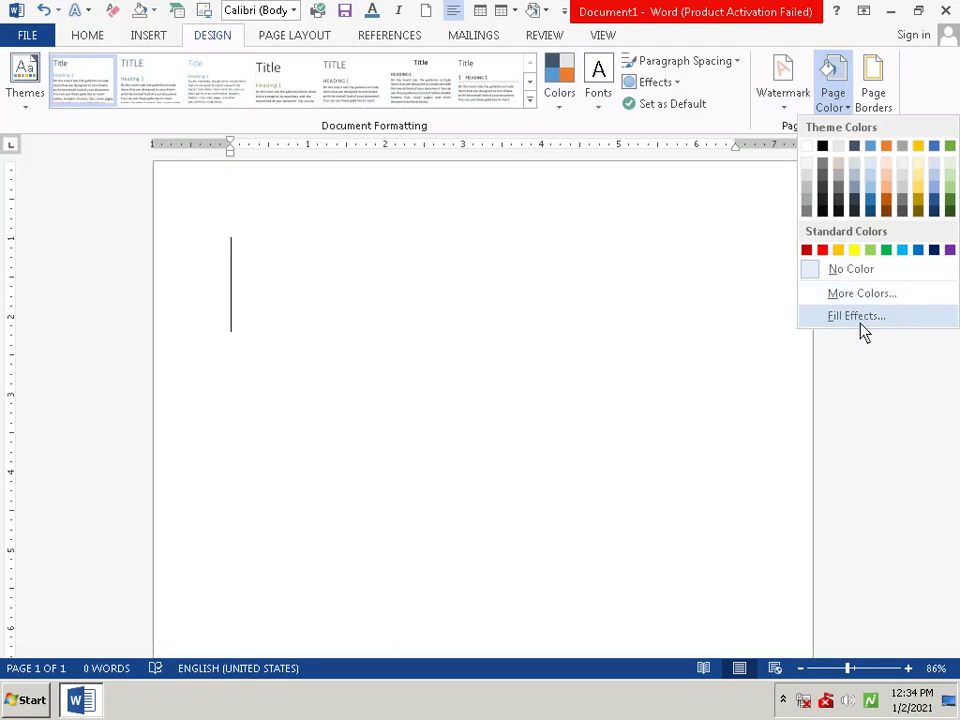
pyautogui.click(859, 318)
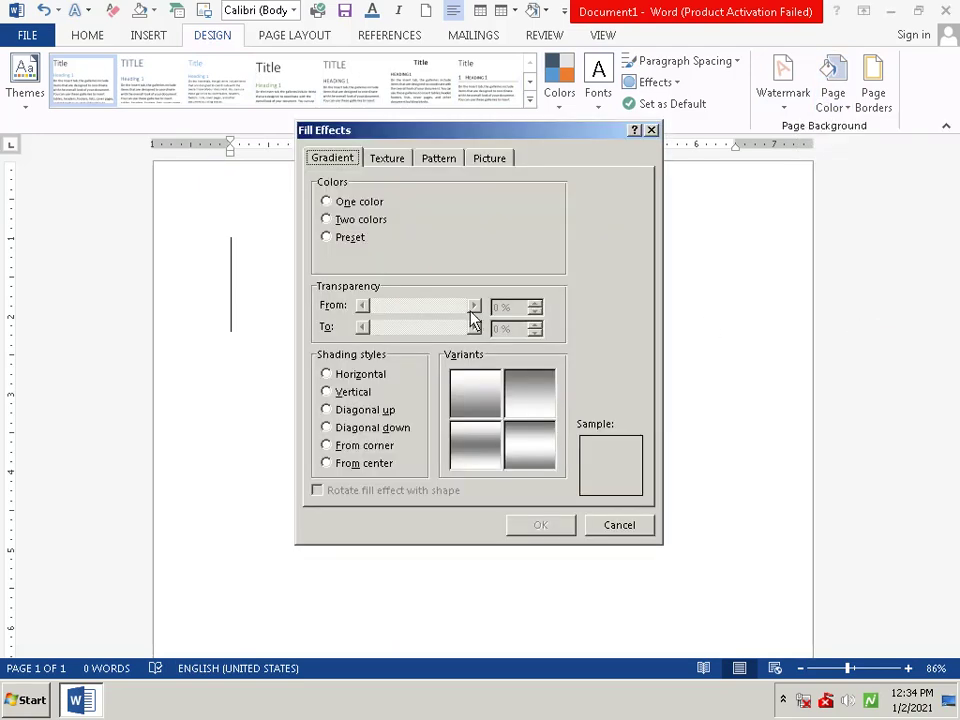
pyautogui.click(344, 219)
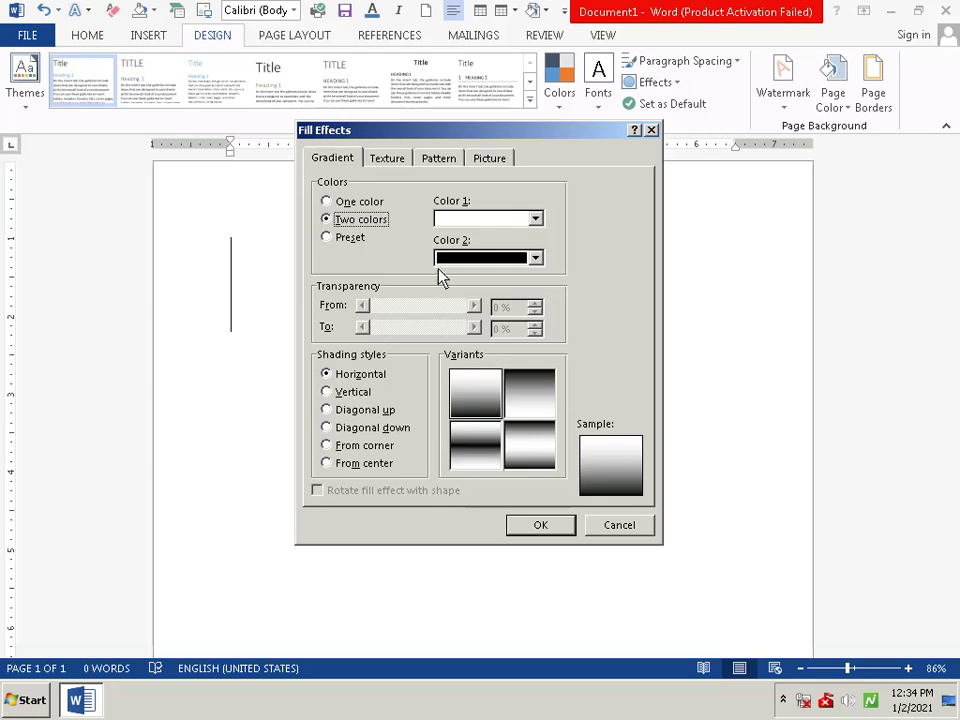
pyautogui.click(537, 258)
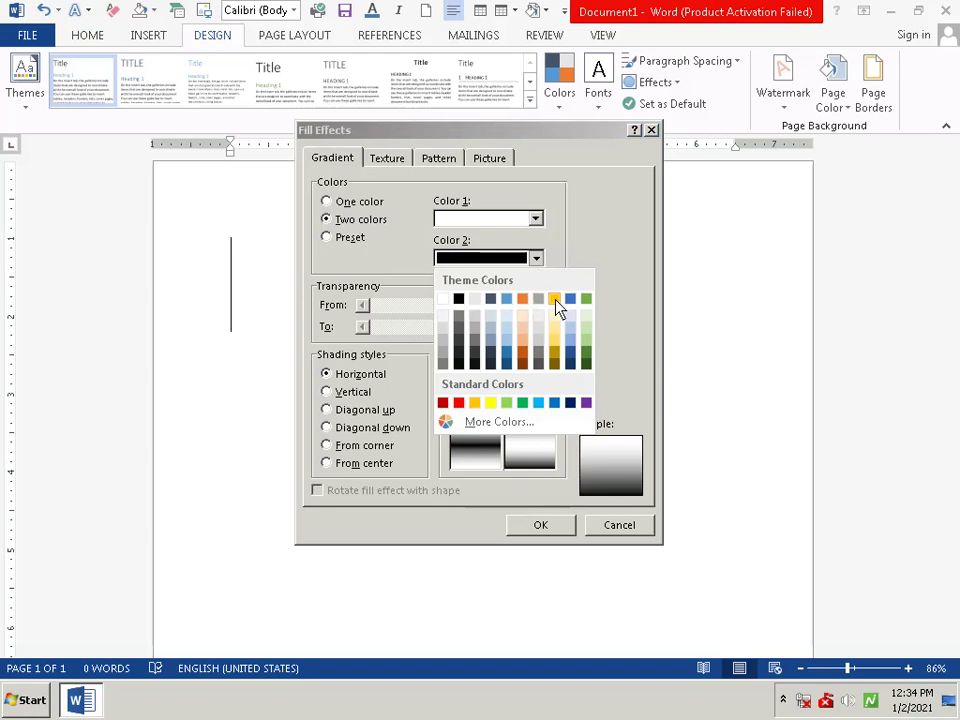
pyautogui.click(556, 300)
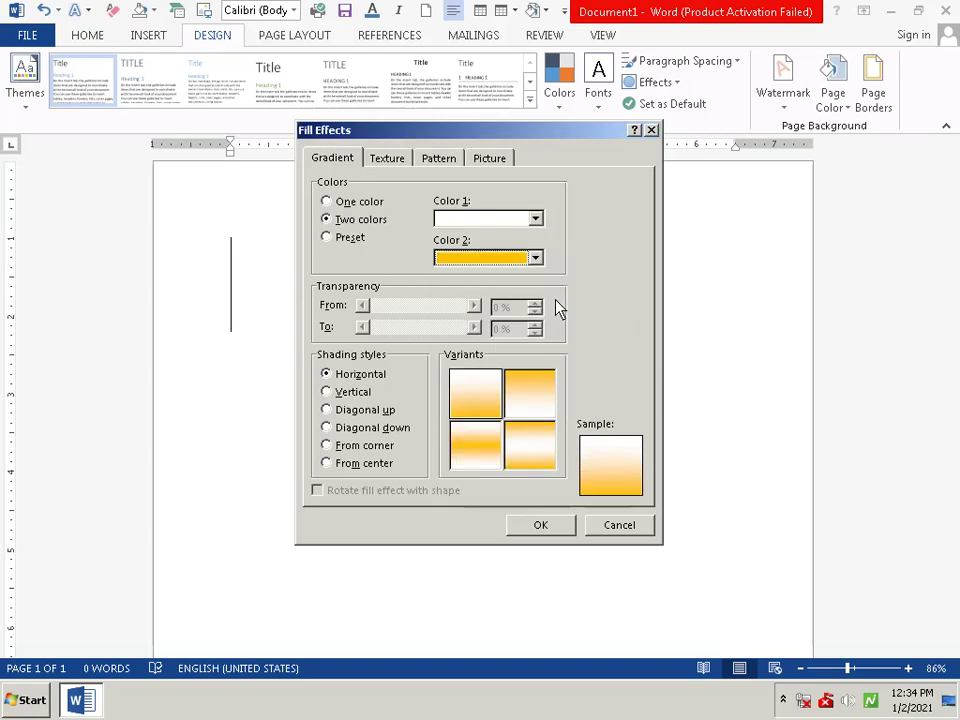
pyautogui.click(536, 219)
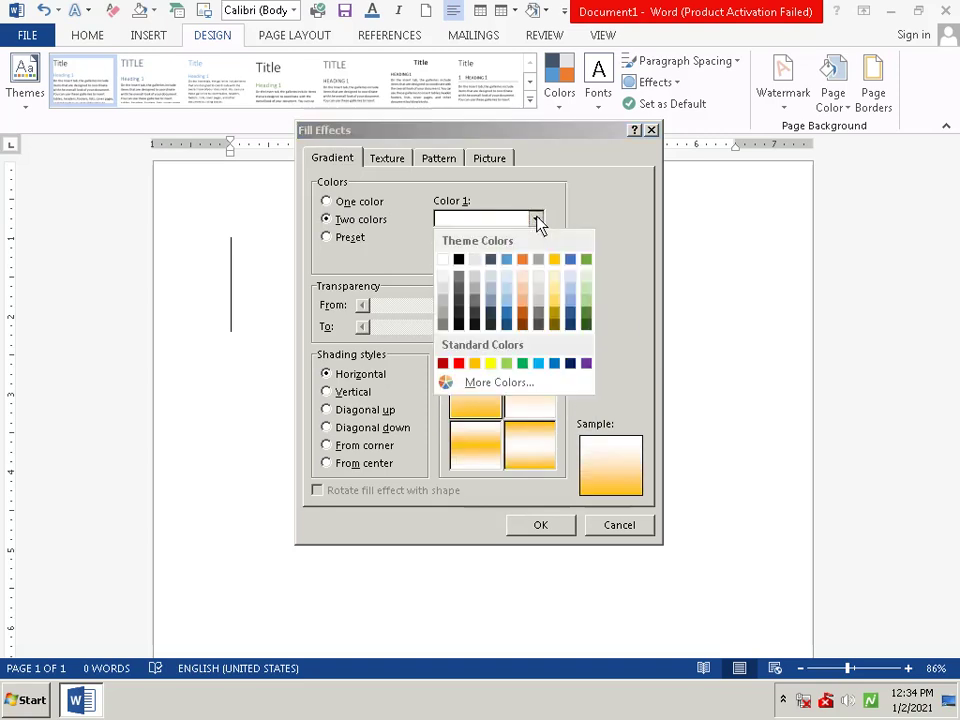
pyautogui.click(554, 364)
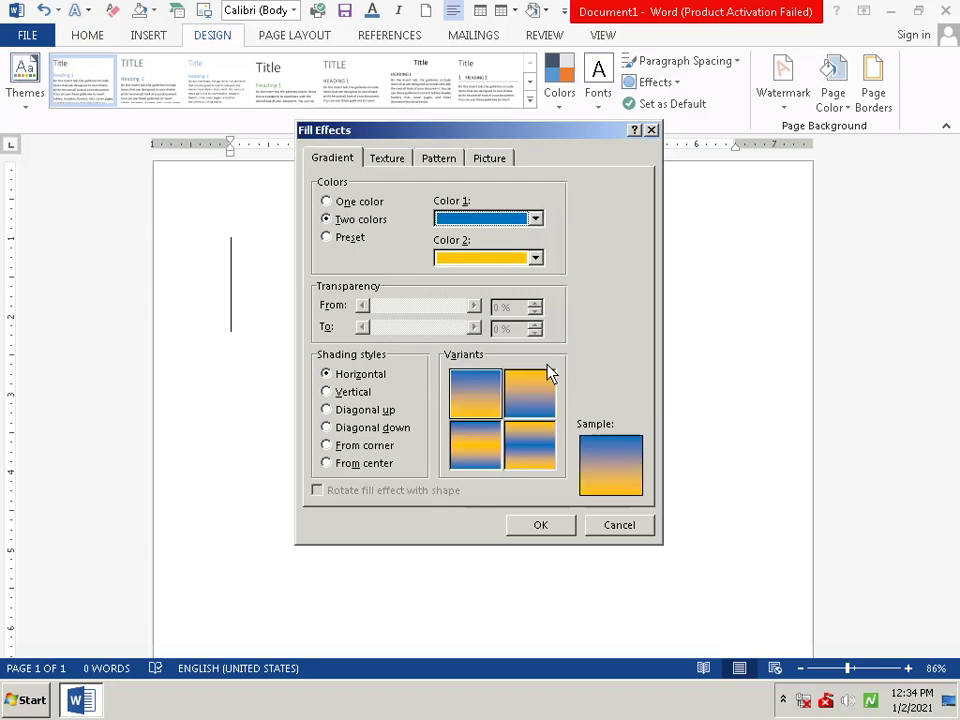
pyautogui.click(542, 524)
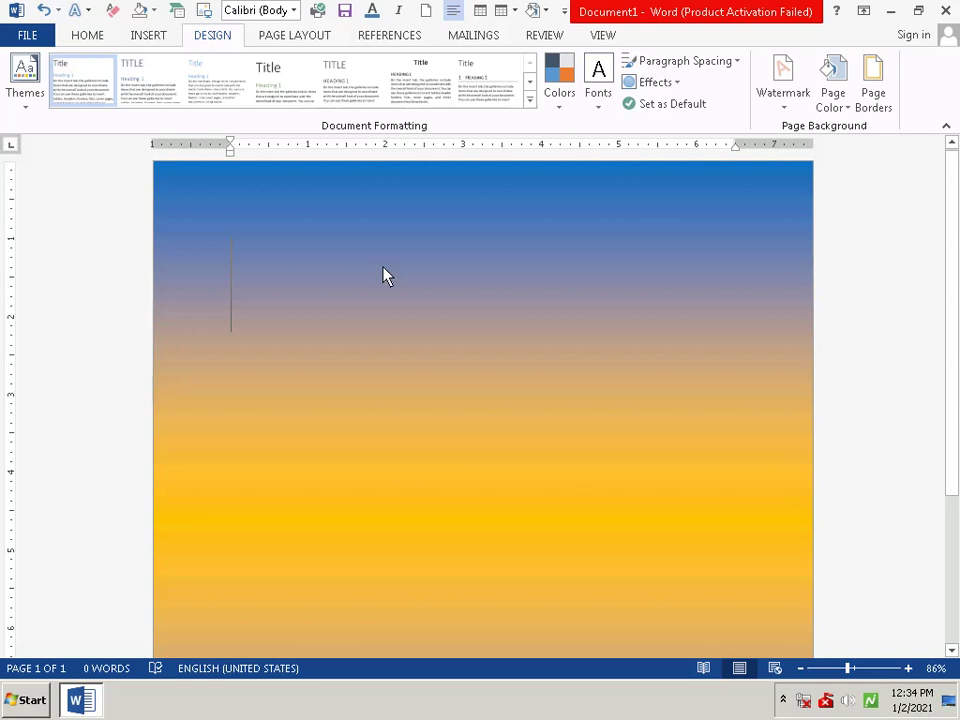
# Apply the yellow-and-black radiation-symbol art as a 16 pt page border.
pyautogui.click(870, 95)
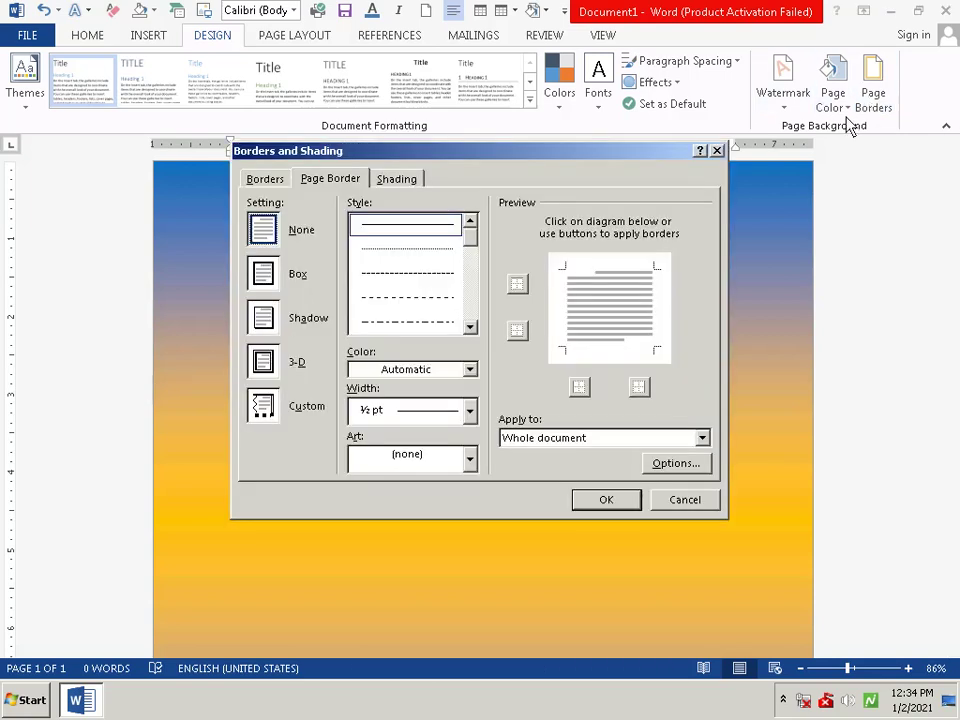
pyautogui.click(470, 459)
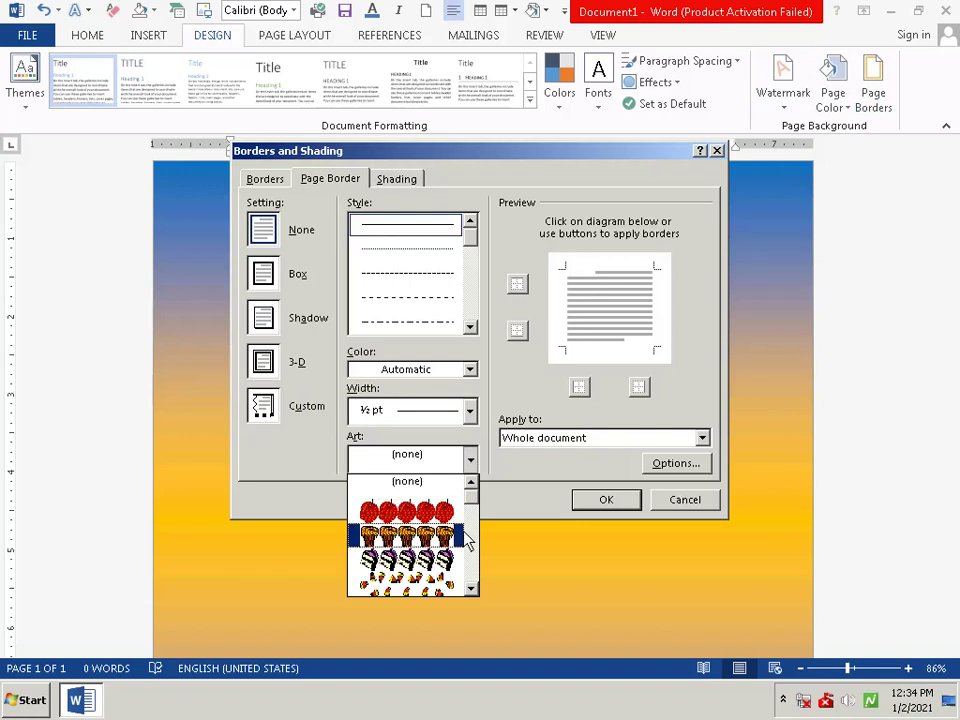
pyautogui.scroll(-1, 468, 541)
pyautogui.scroll(-1, 468, 541)
pyautogui.scroll(-1, 468, 543)
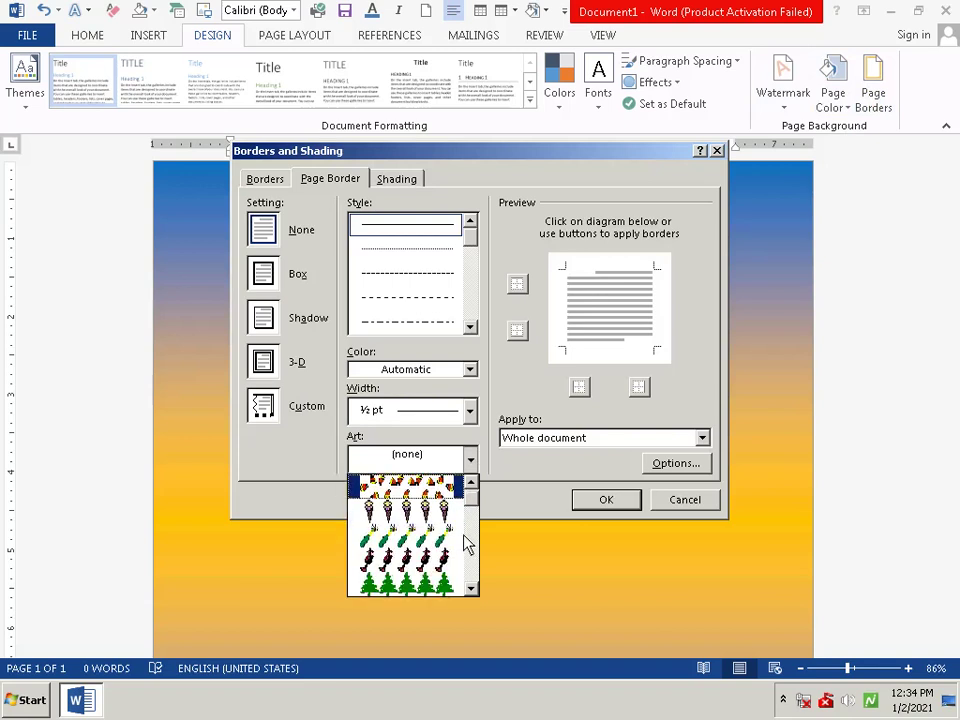
pyautogui.scroll(-1, 468, 543)
pyautogui.scroll(-1, 474, 537)
pyautogui.scroll(-1, 474, 537)
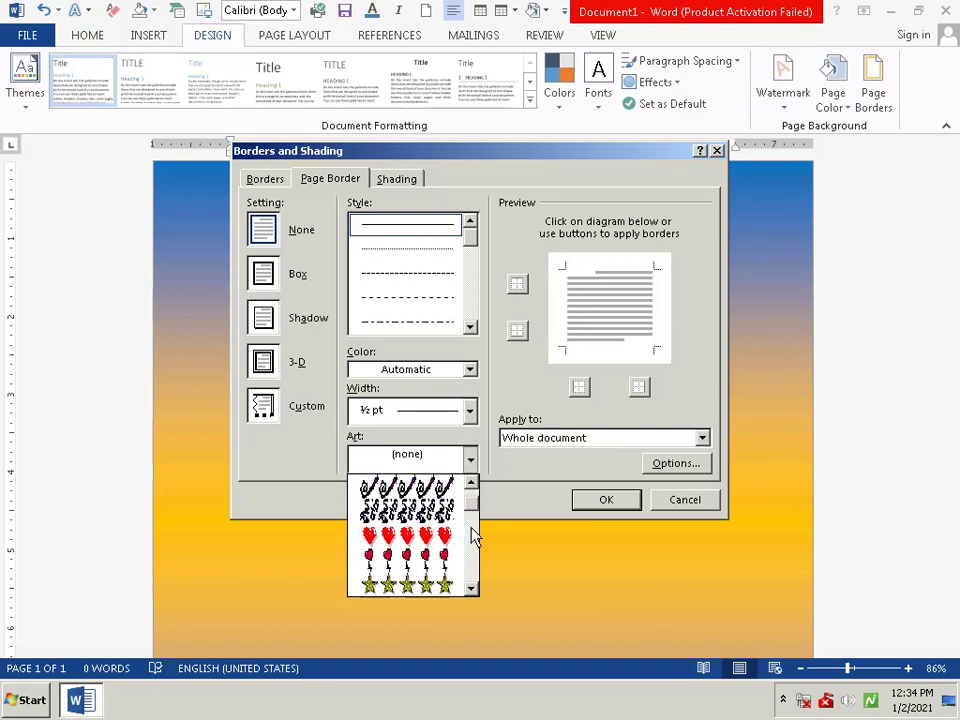
pyautogui.scroll(-1, 474, 537)
pyautogui.scroll(-1, 474, 537)
pyautogui.scroll(-1, 474, 537)
pyautogui.scroll(-1, 474, 537)
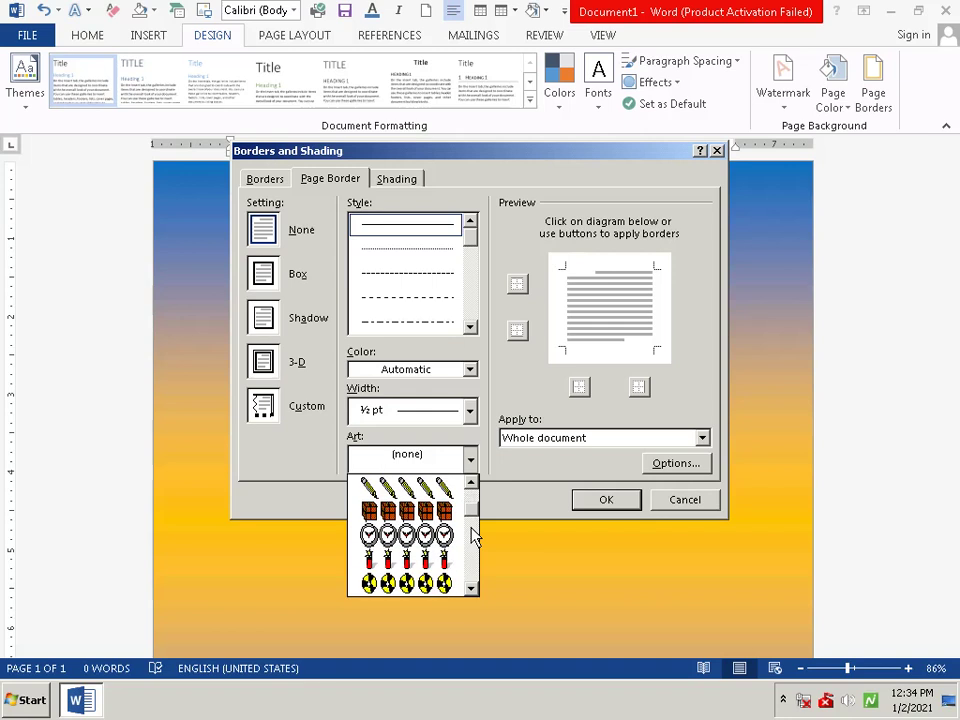
pyautogui.scroll(-1, 471, 536)
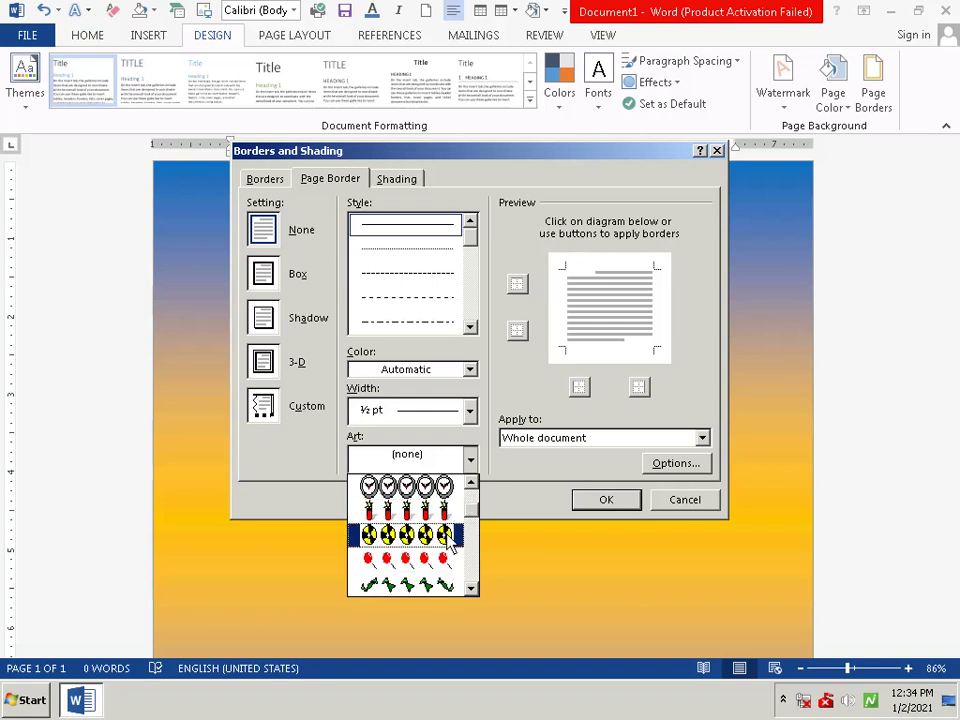
pyautogui.click(449, 538)
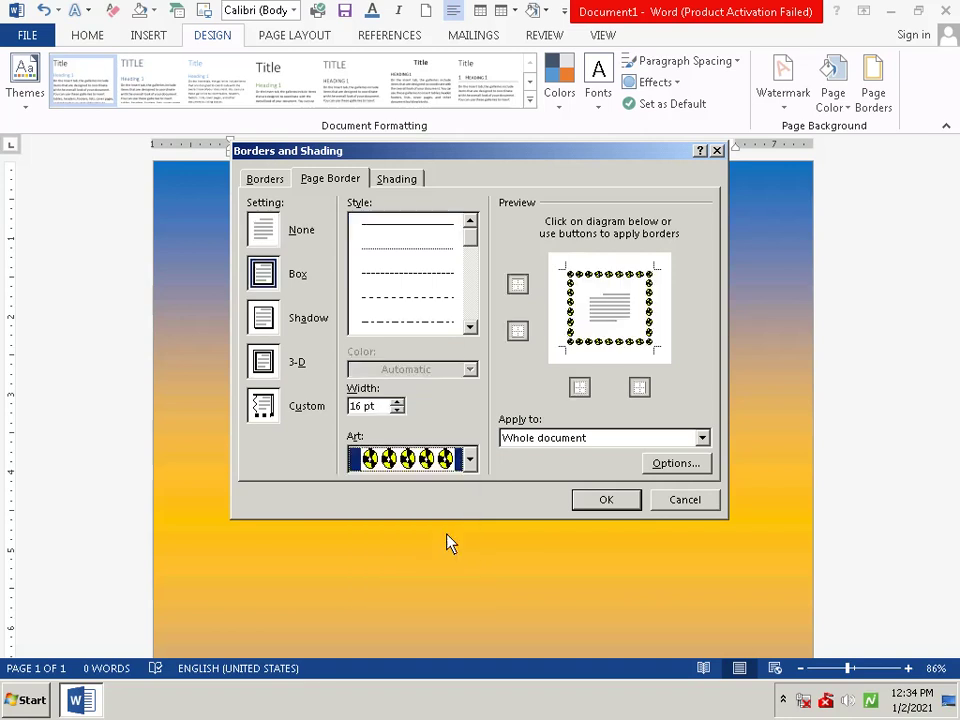
pyautogui.click(605, 499)
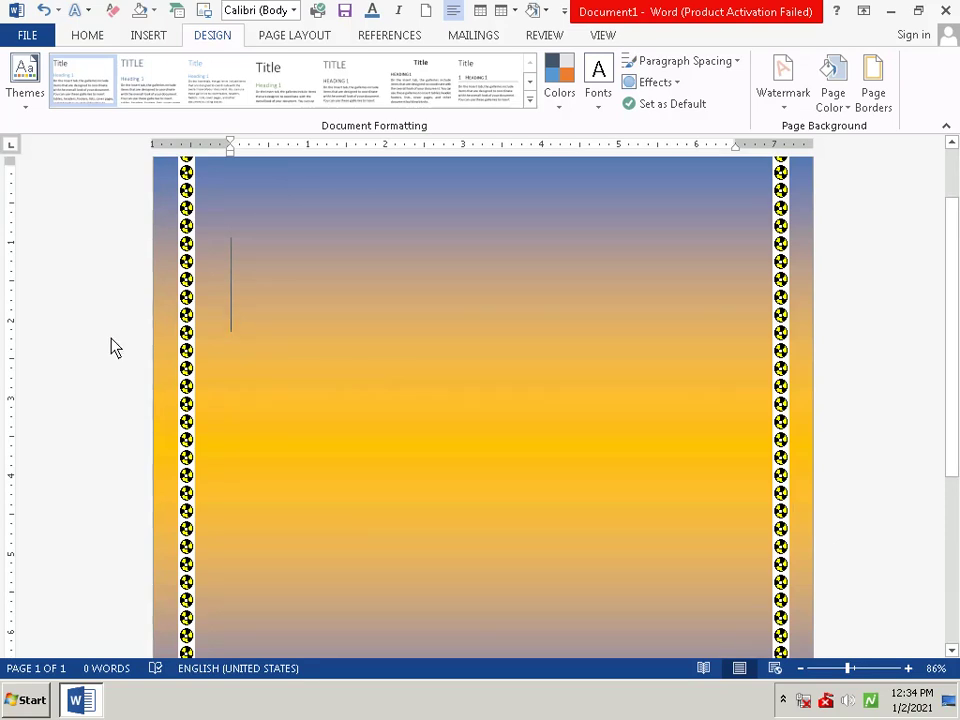
# Type the heading 'BY by 2020' and start a new line beneath it.
pyautogui.write('B')
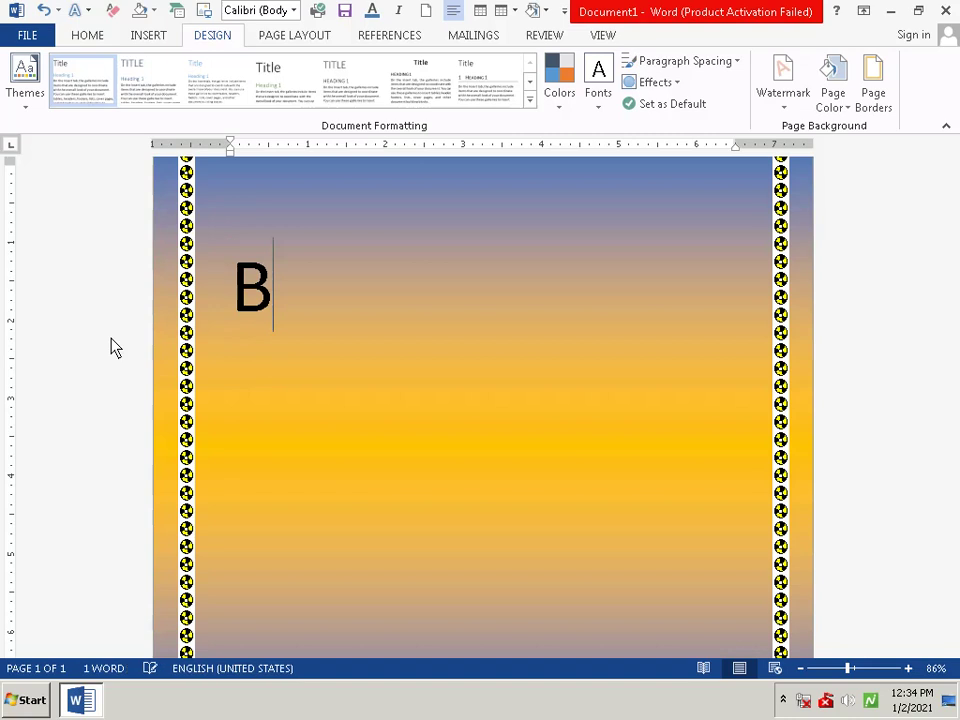
pyautogui.write('Y ')
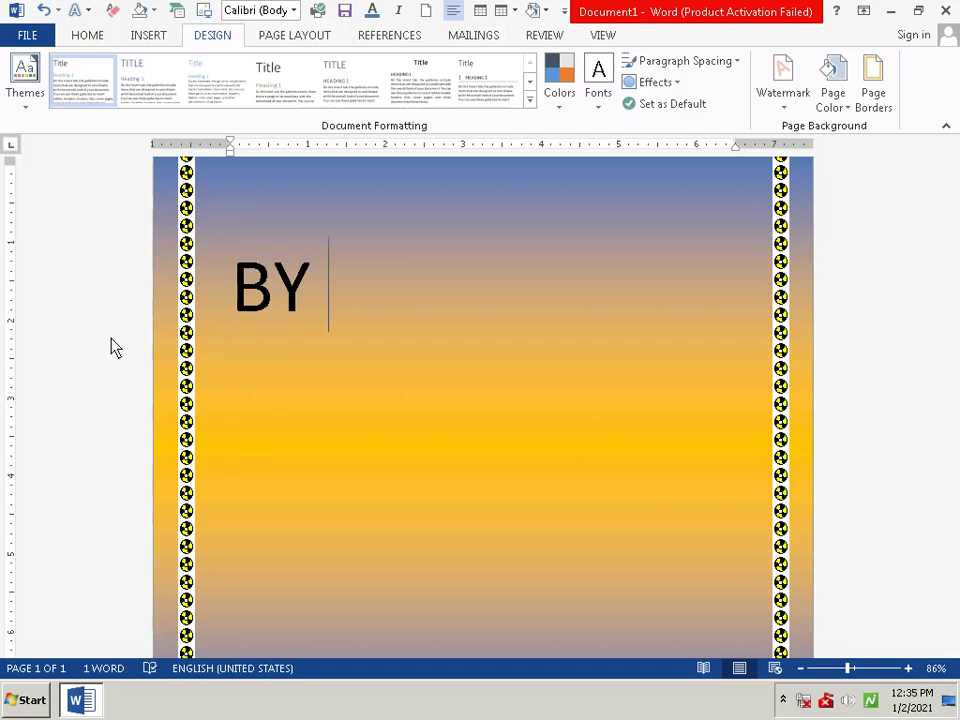
pyautogui.write('B')
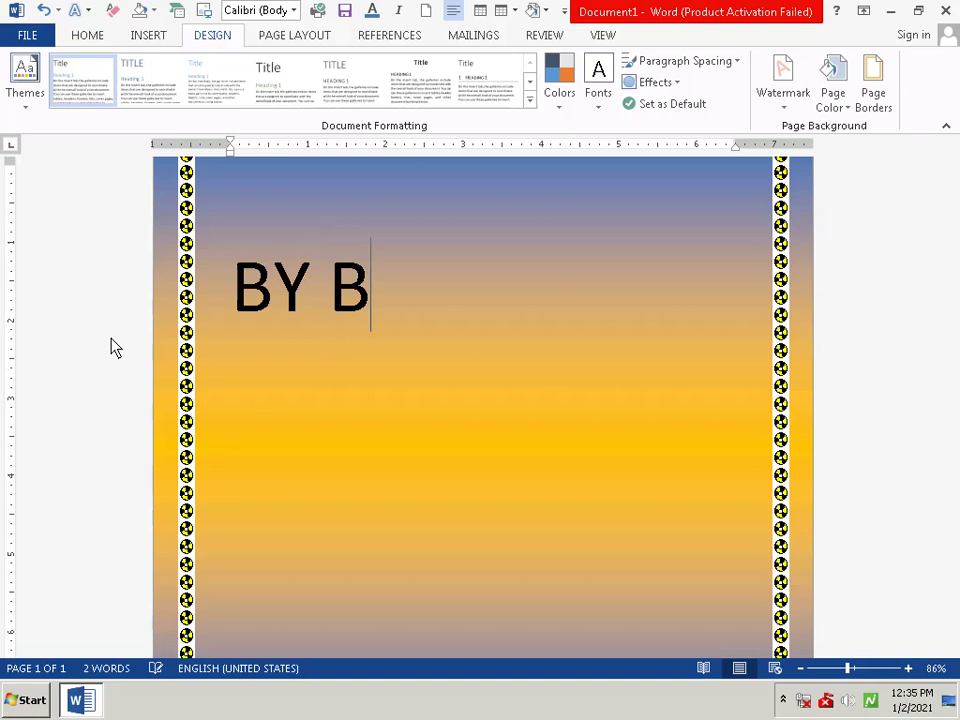
pyautogui.press('BackSpace')
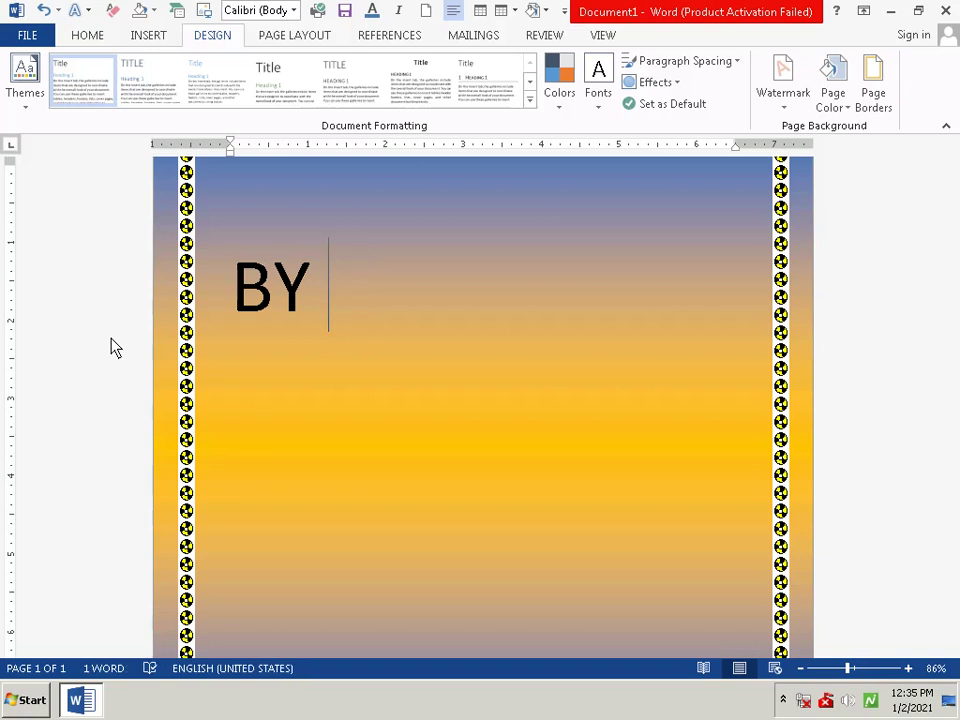
pyautogui.write('by')
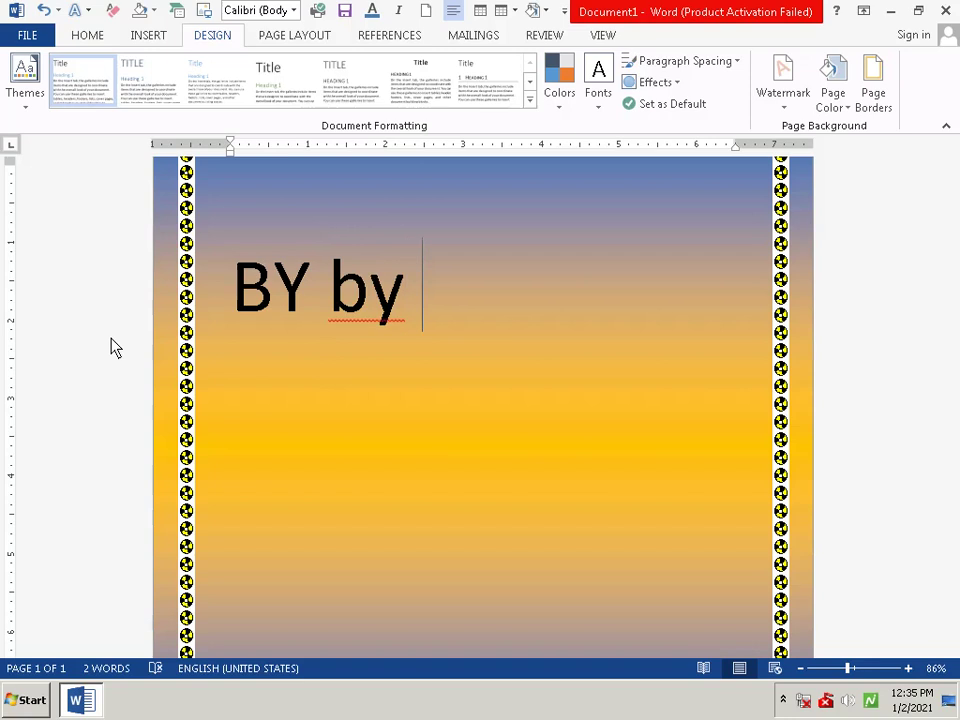
pyautogui.write(' 2020')
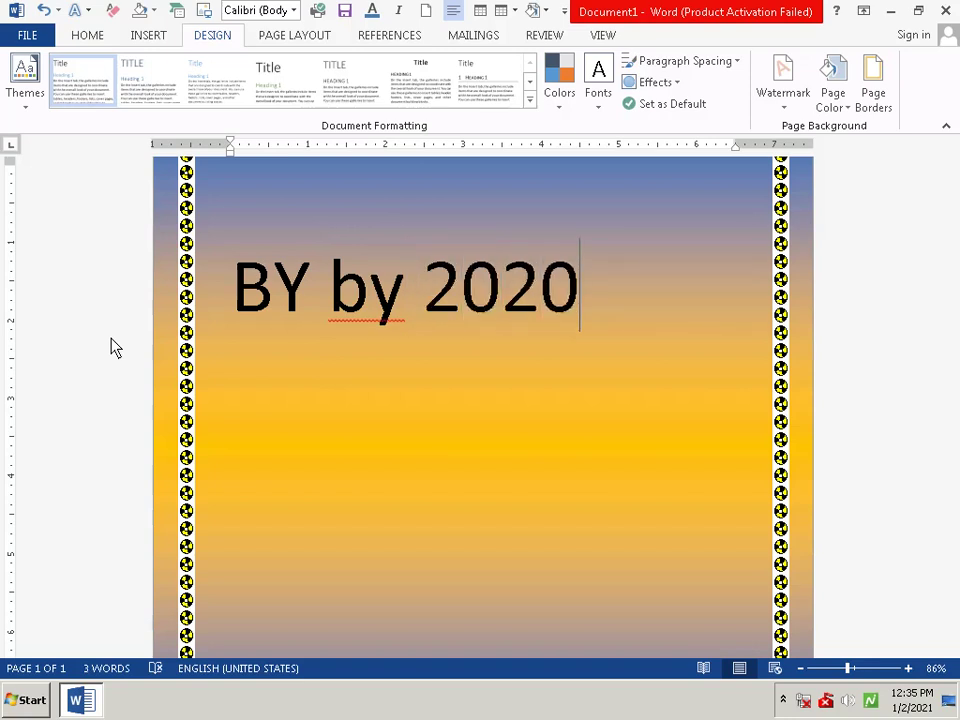
pyautogui.press('Return')
# Remove the blank line above 'BY by 2020' and indent the heading two tab stops.
pyautogui.click(208, 305)
pyautogui.click(315, 390)
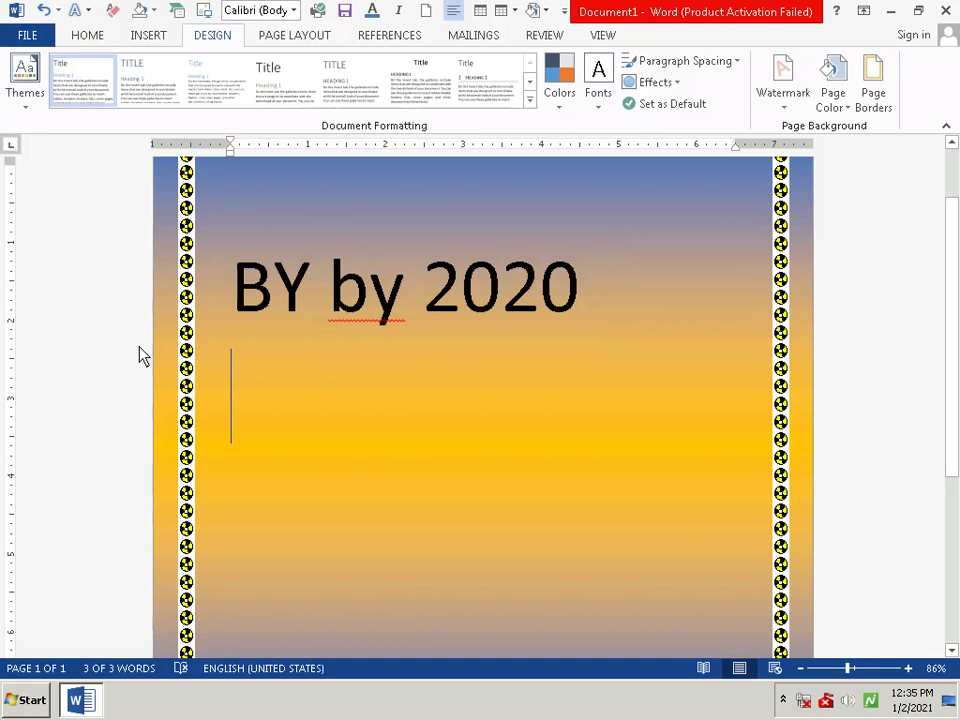
pyautogui.click(232, 285)
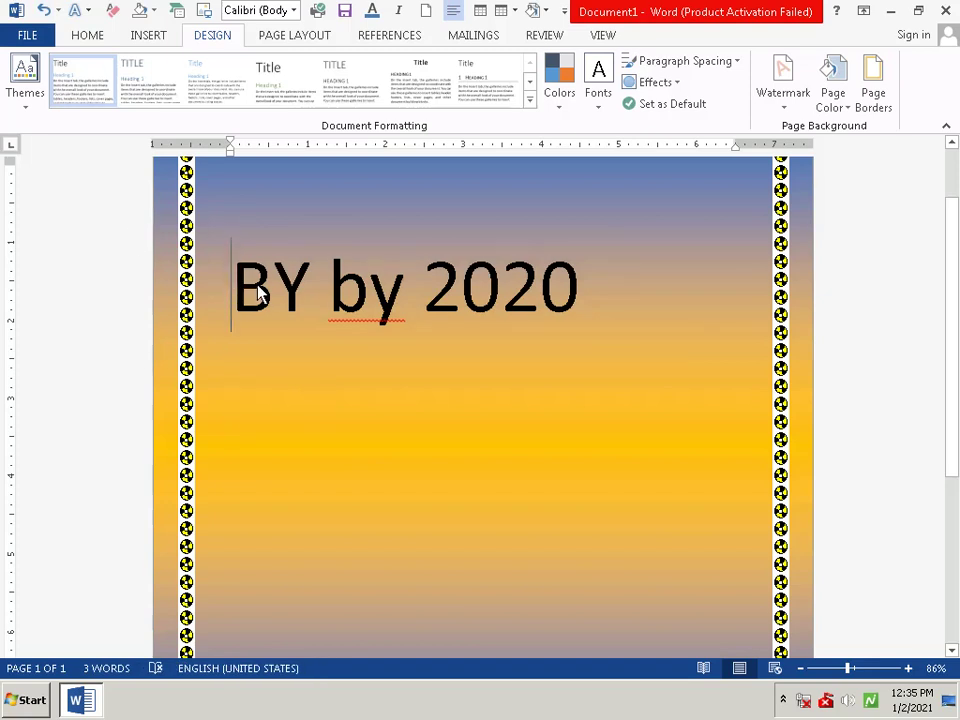
pyautogui.press('BackSpace')
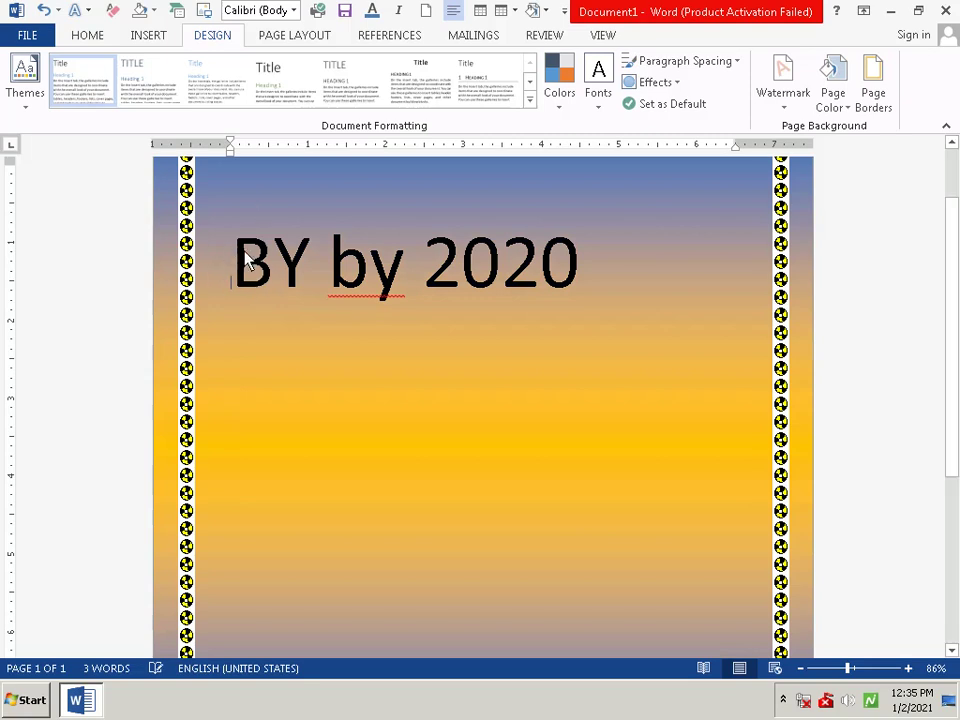
pyautogui.hotkey('ctrl', 'v')
pyautogui.press('Tab')
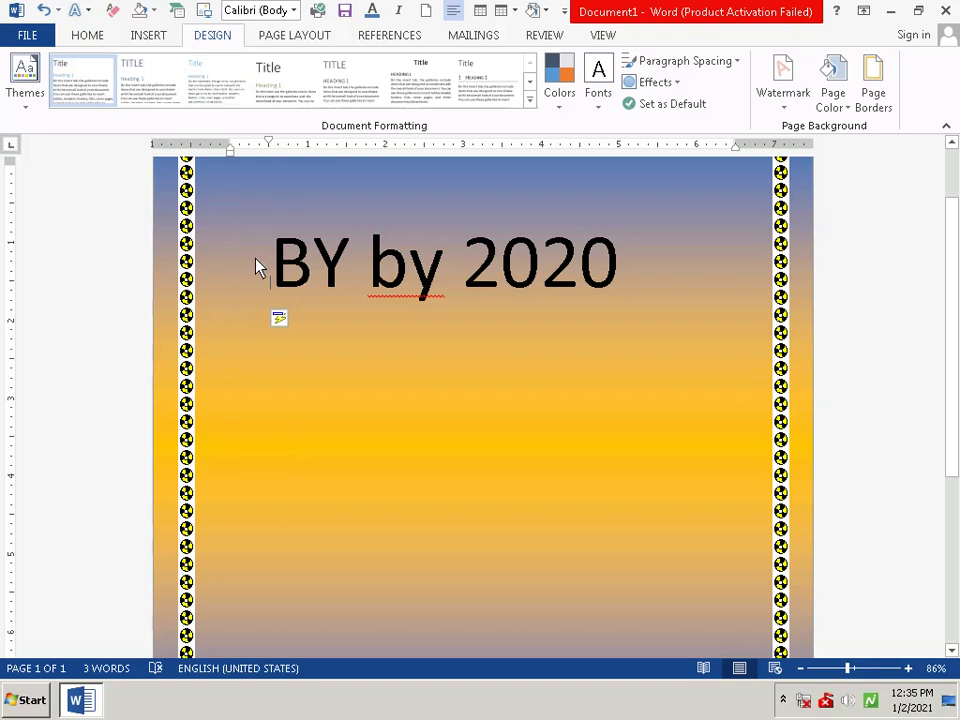
pyautogui.press('Tab')
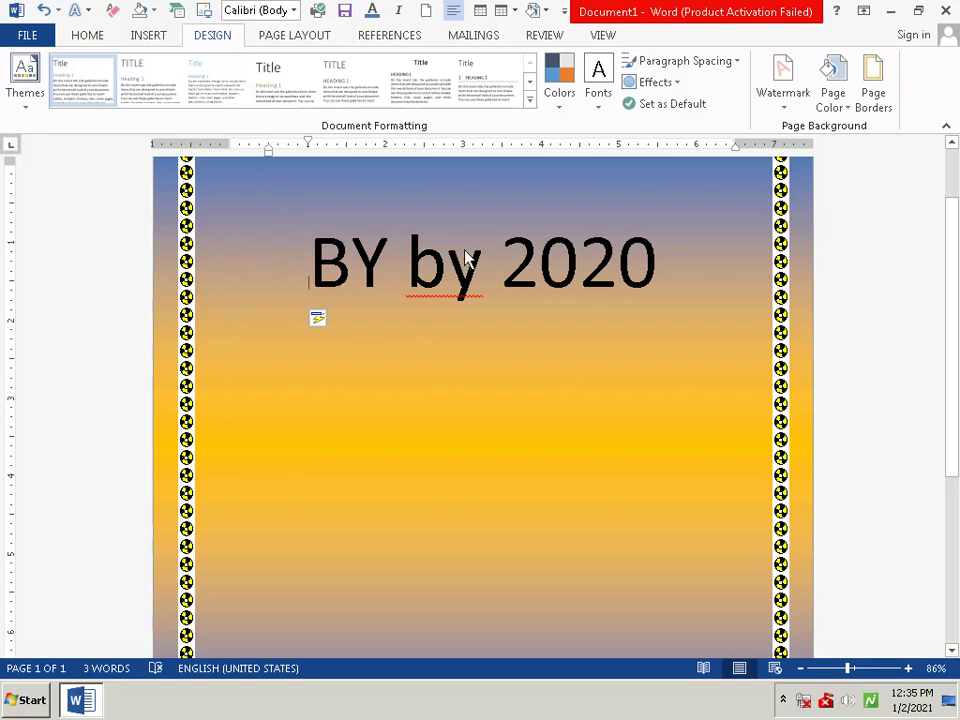
# Add an indented line under the heading reading 'Happy New year 2021'.
pyautogui.click(657, 263)
pyautogui.press('Return')
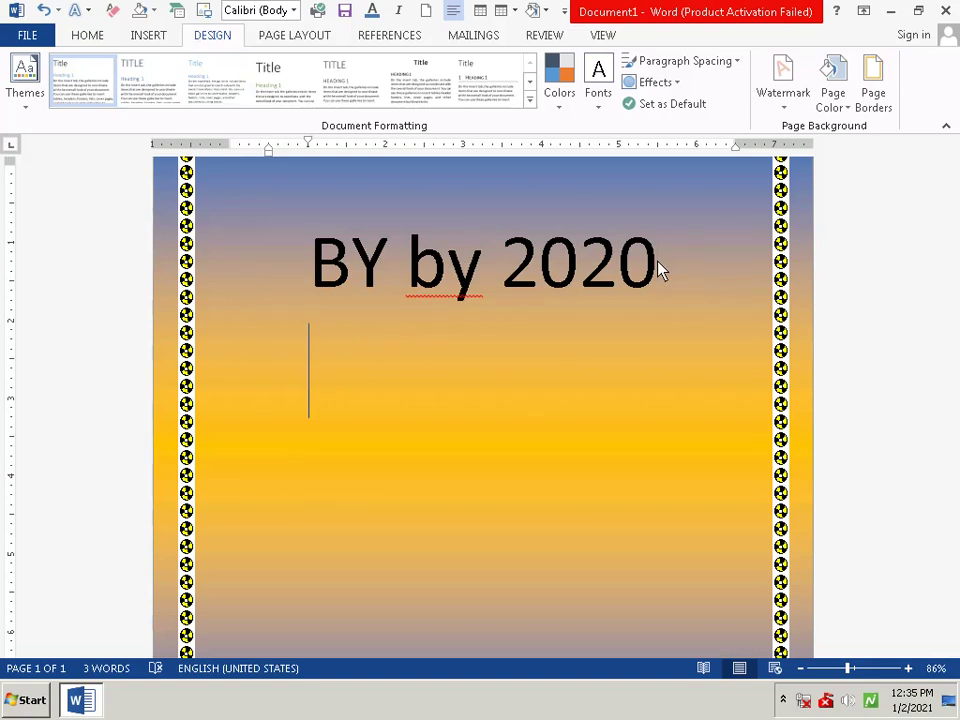
pyautogui.press('Tab')
pyautogui.write('h')
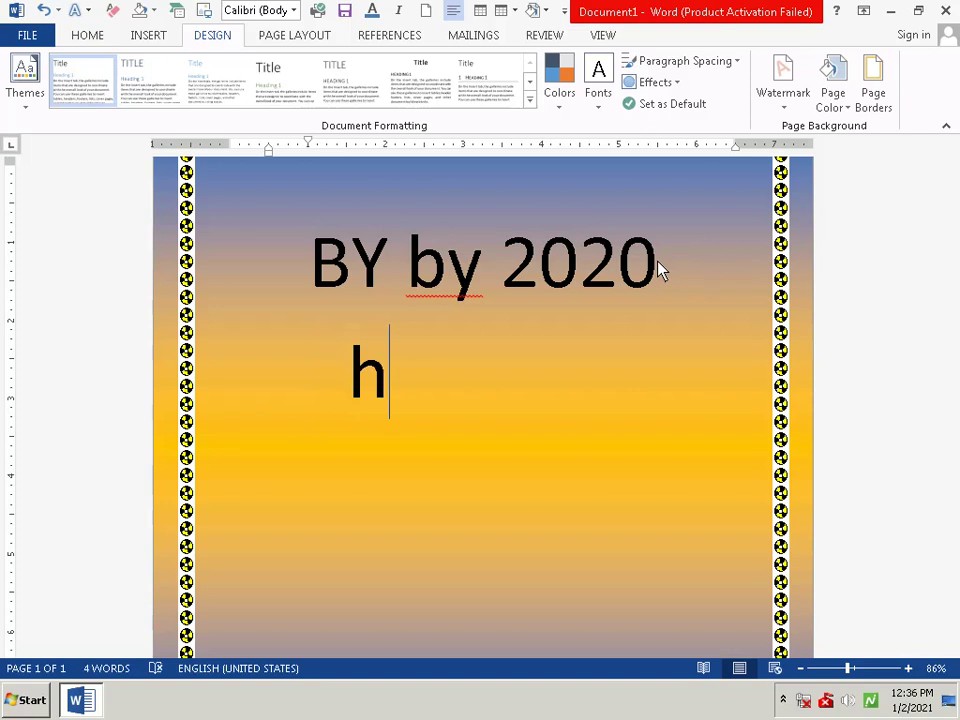
pyautogui.press('BackSpace')
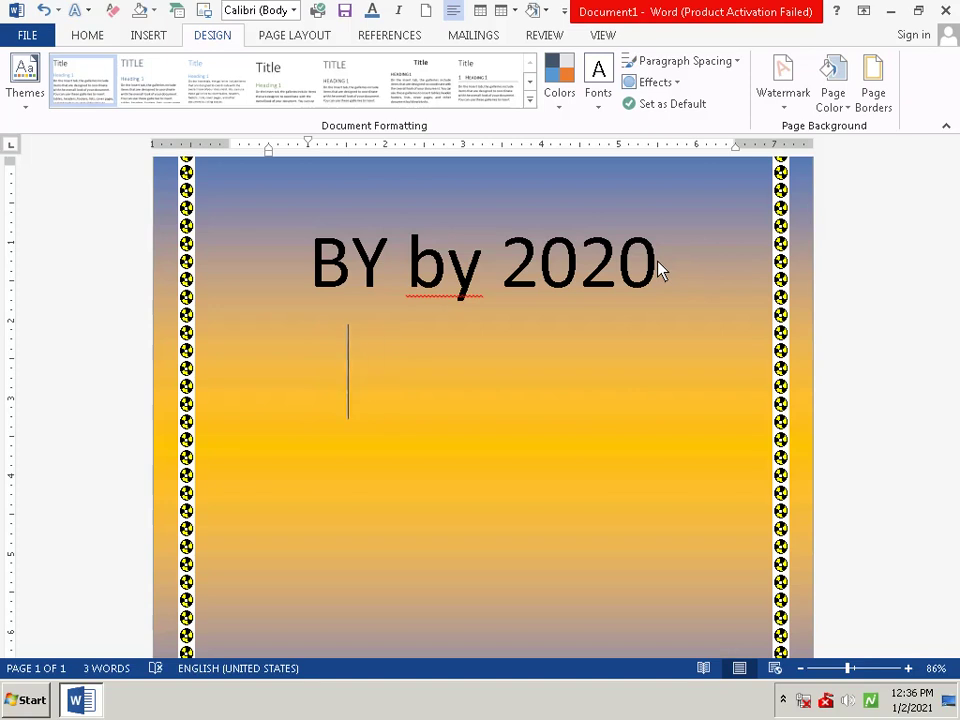
pyautogui.write('Ha')
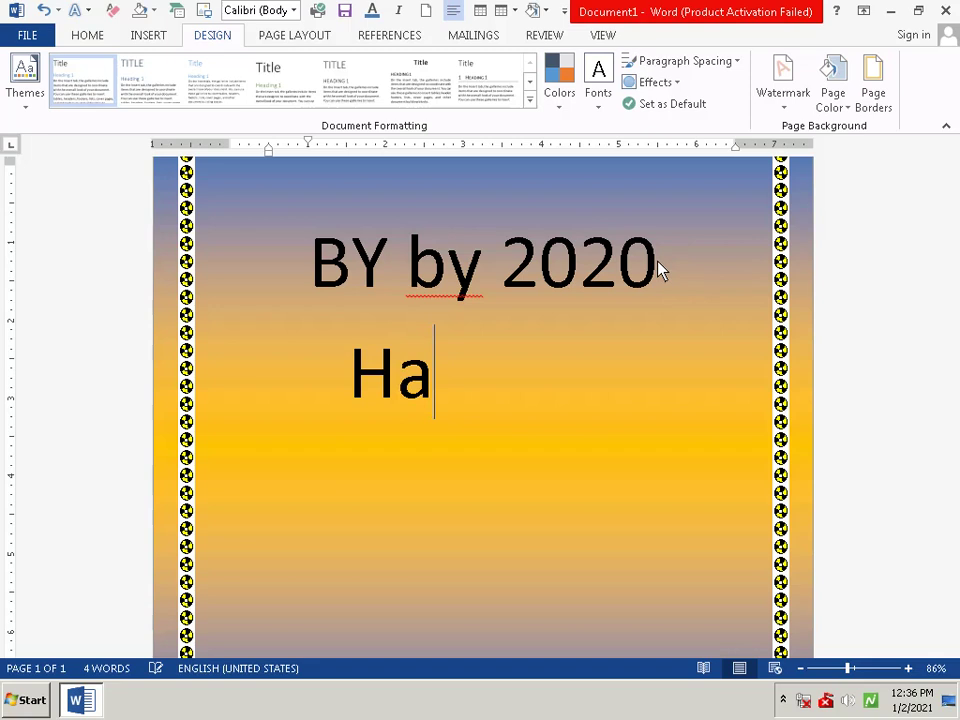
pyautogui.write('ppy ')
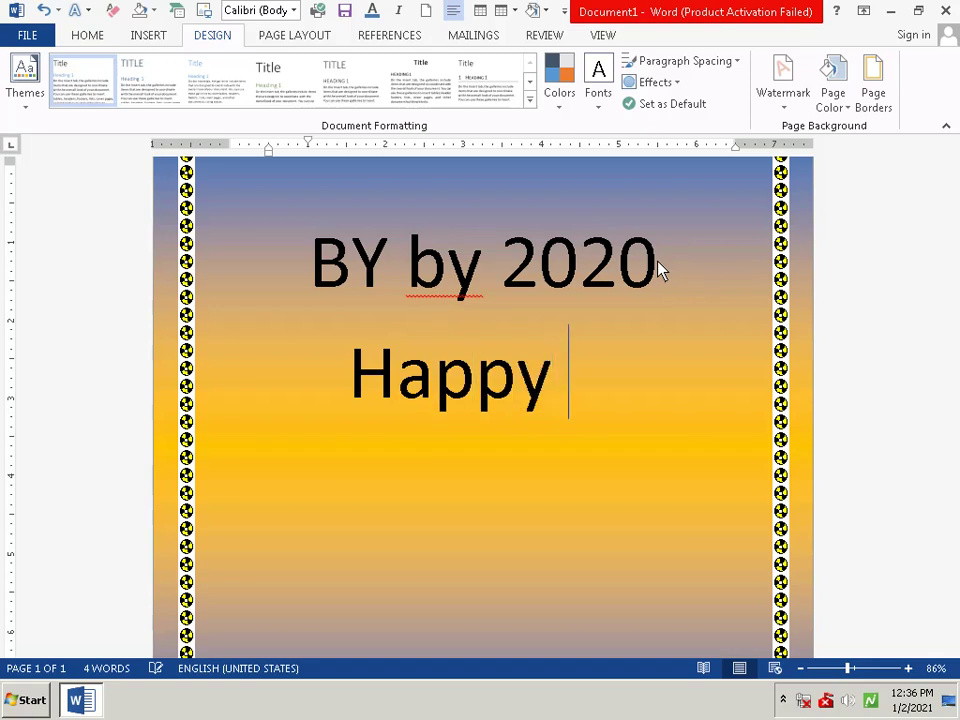
pyautogui.write('Y')
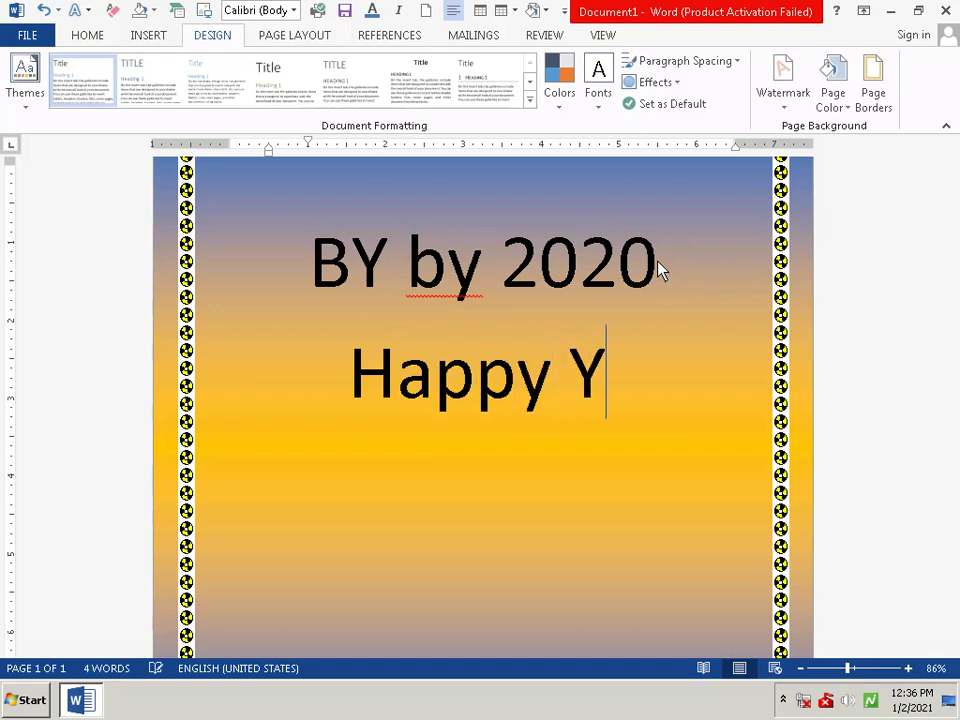
pyautogui.write('e')
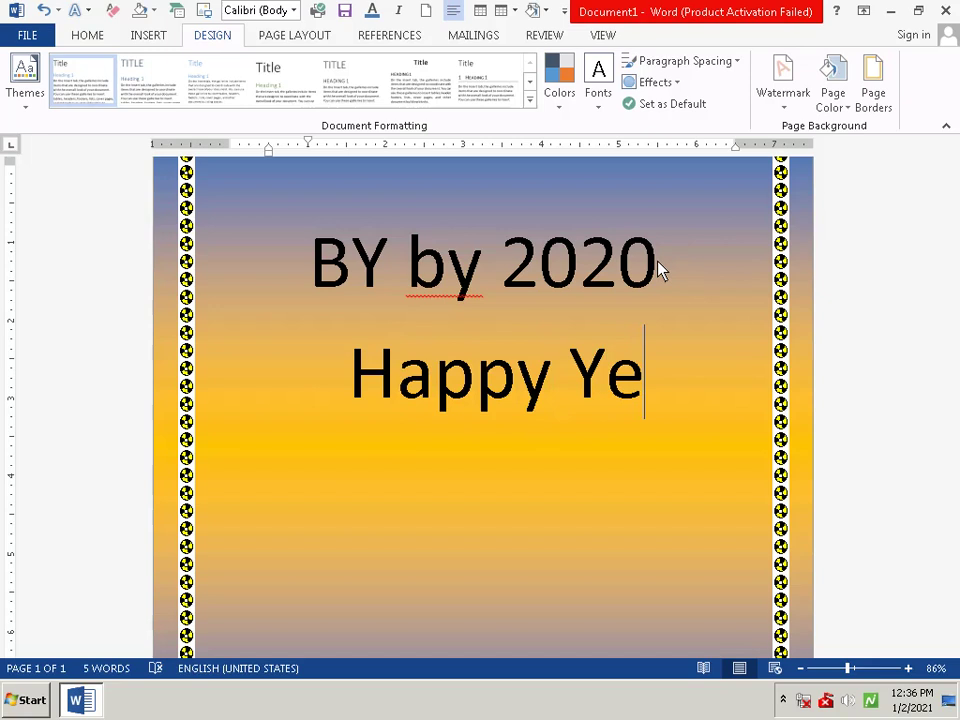
pyautogui.press('BackSpace')
pyautogui.press('BackSpace')
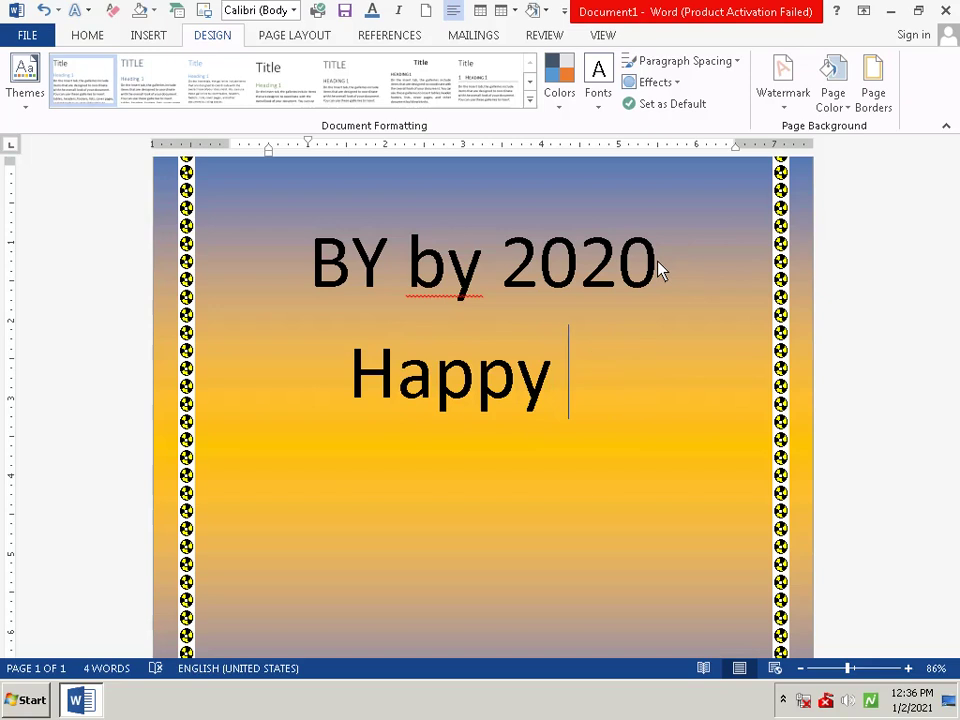
pyautogui.write('New ')
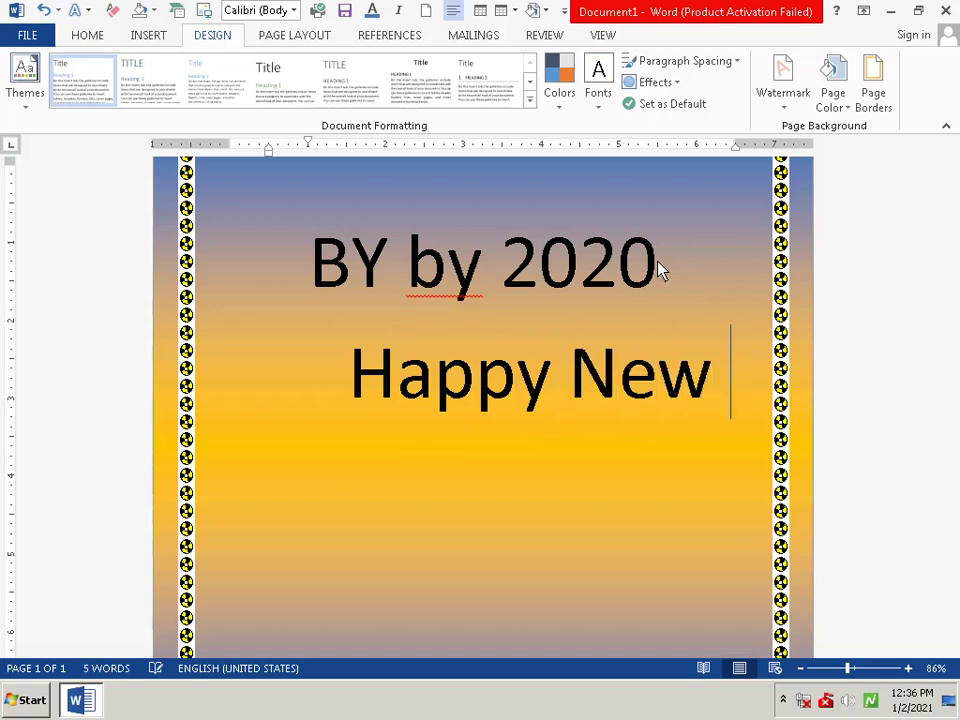
pyautogui.write('y')
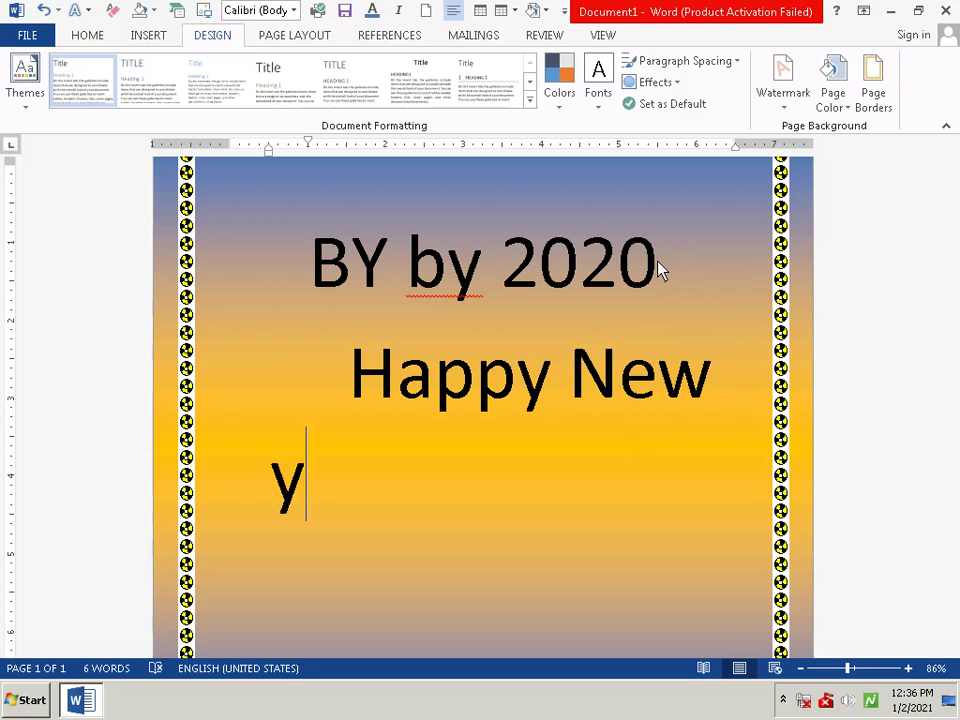
pyautogui.write('e')
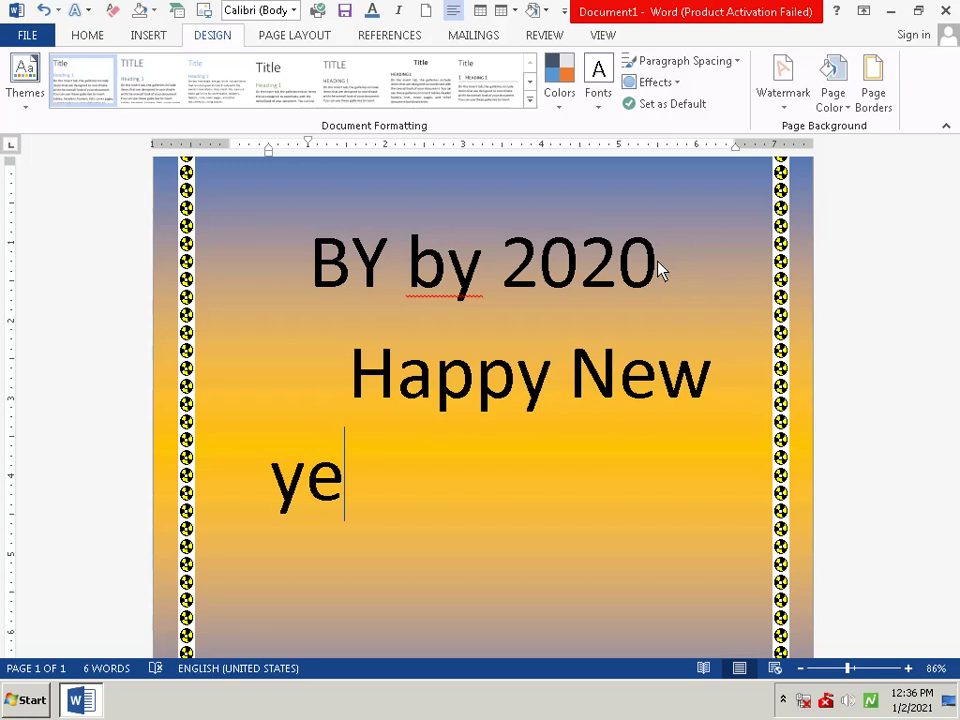
pyautogui.write('ar')
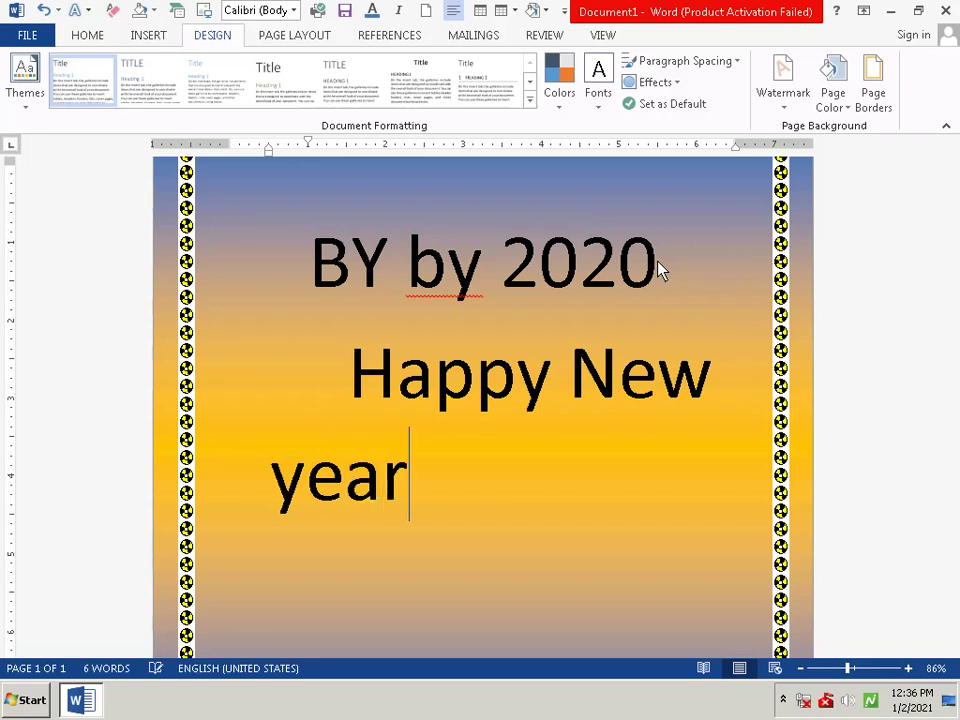
pyautogui.write(' 20')
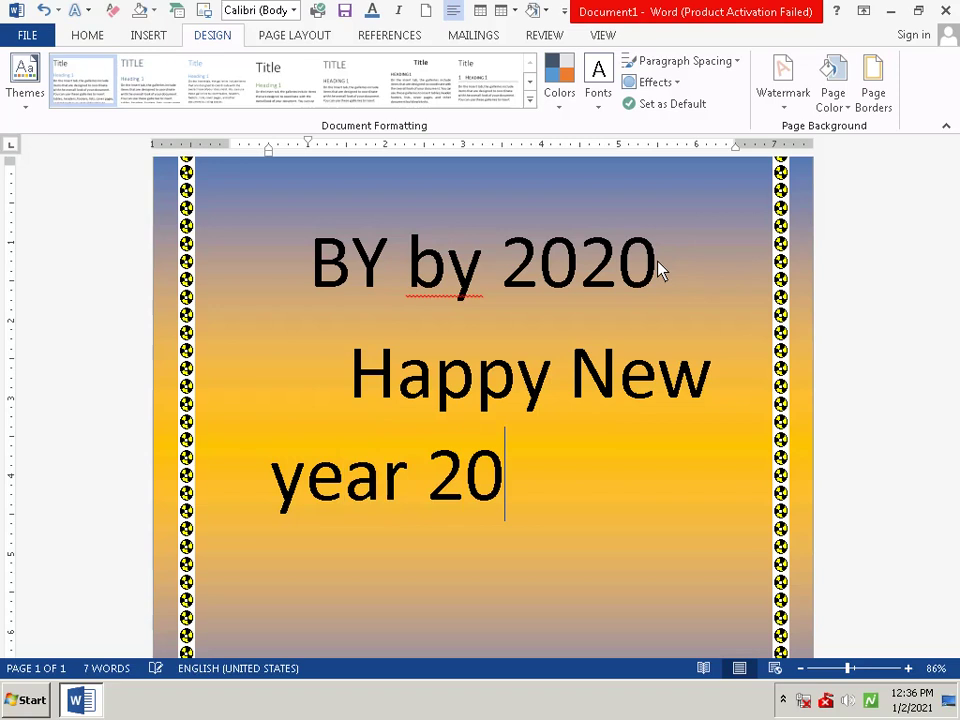
pyautogui.write('12')
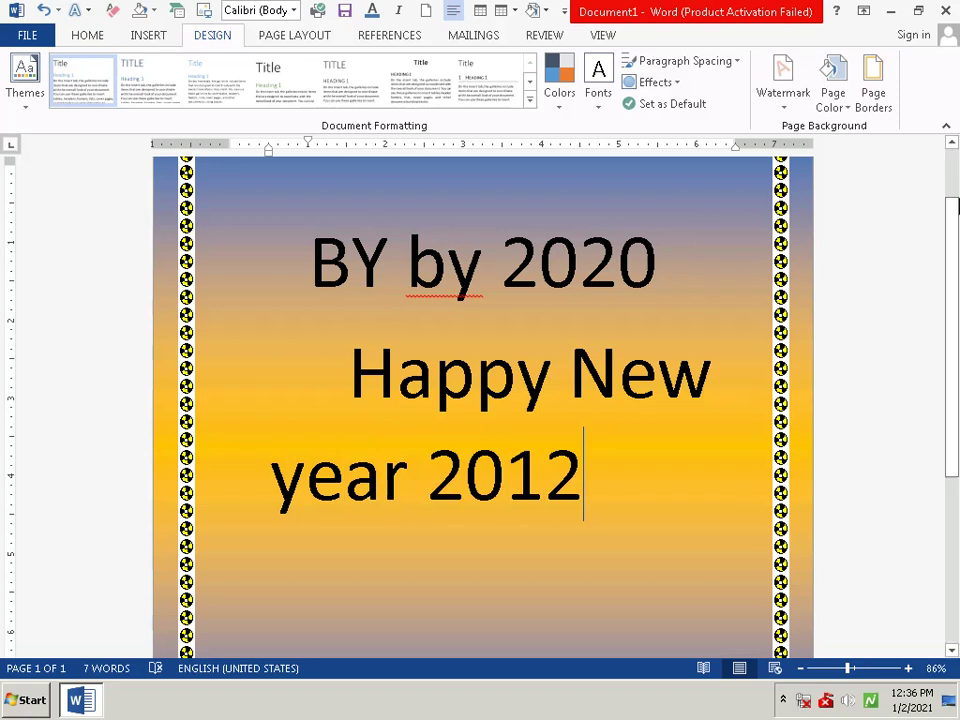
pyautogui.press('BackSpace')
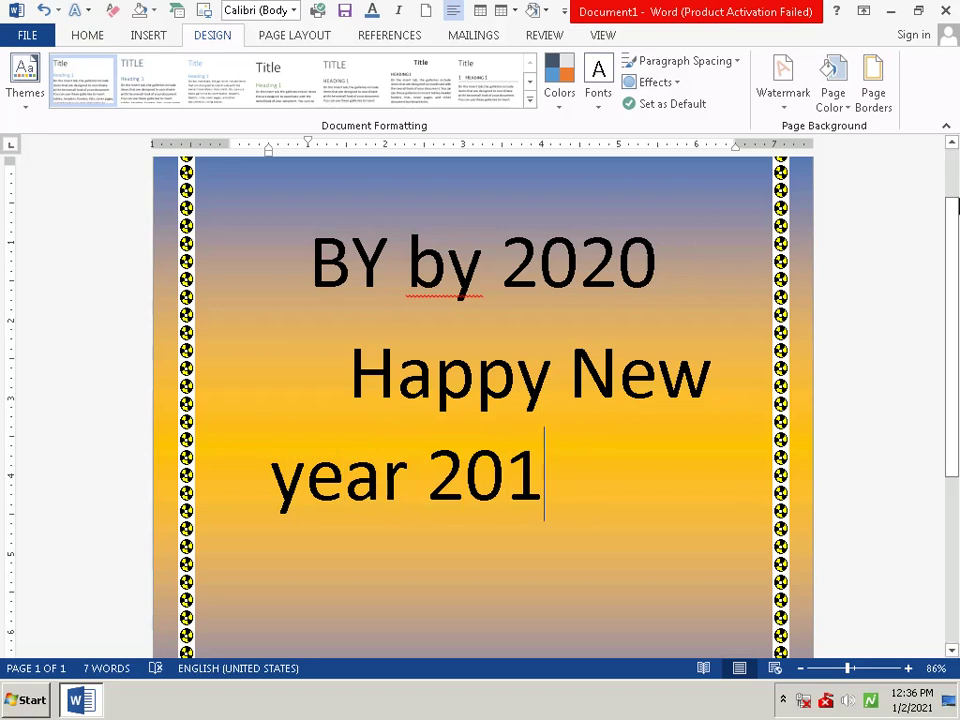
pyautogui.press('BackSpace')
pyautogui.write('2')
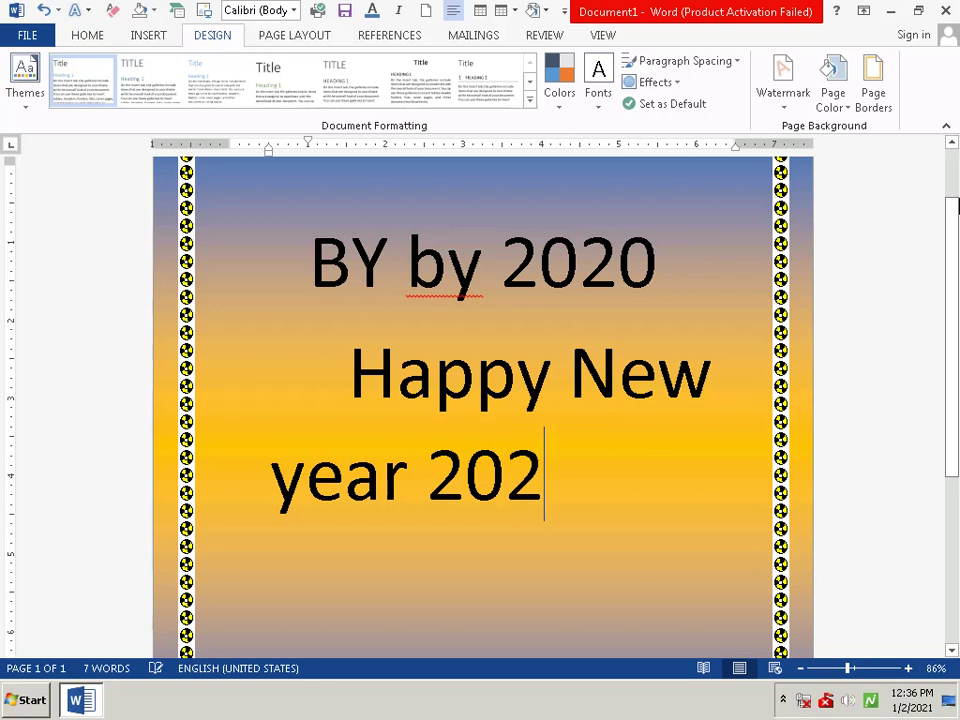
pyautogui.write('1')
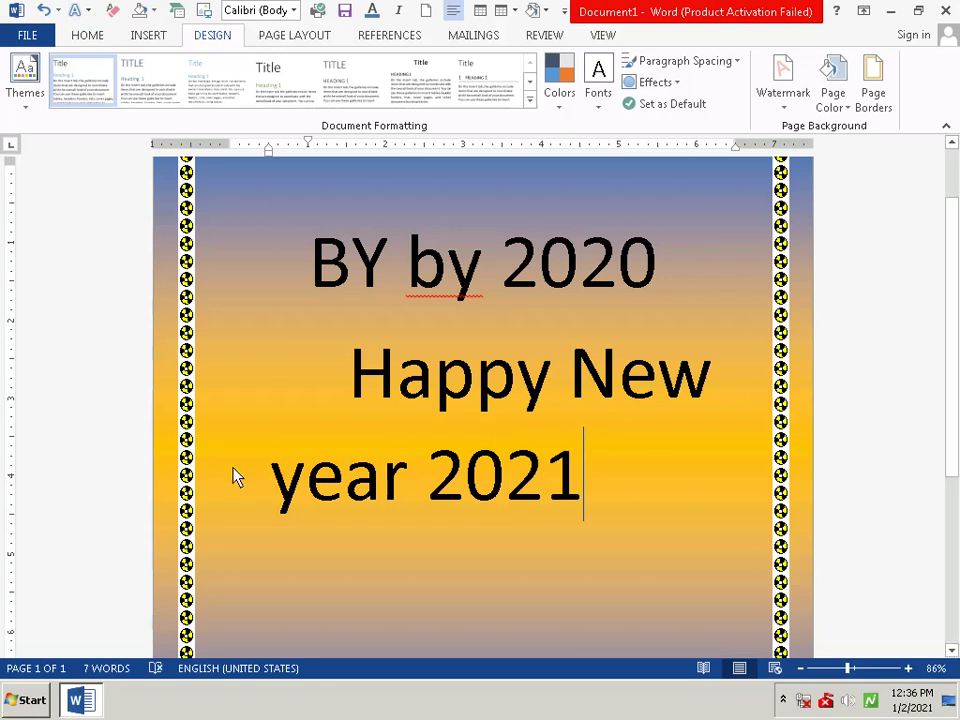
# Indent the wrapped 'year 2021' line by one tab stop.
pyautogui.click(248, 498)
pyautogui.press('Tab')
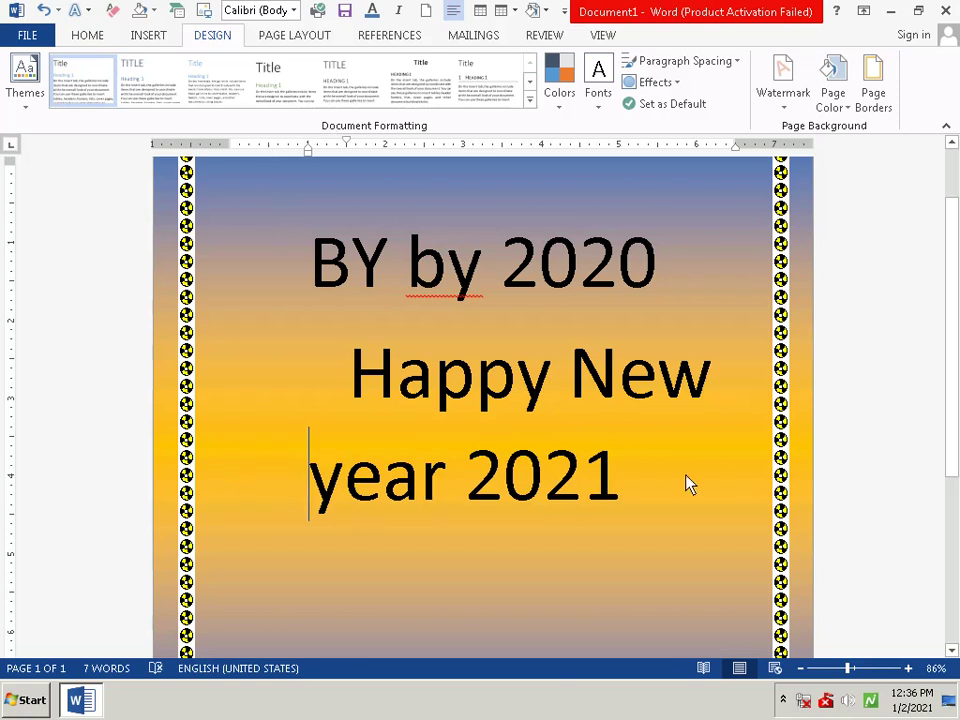
pyautogui.click(670, 495)
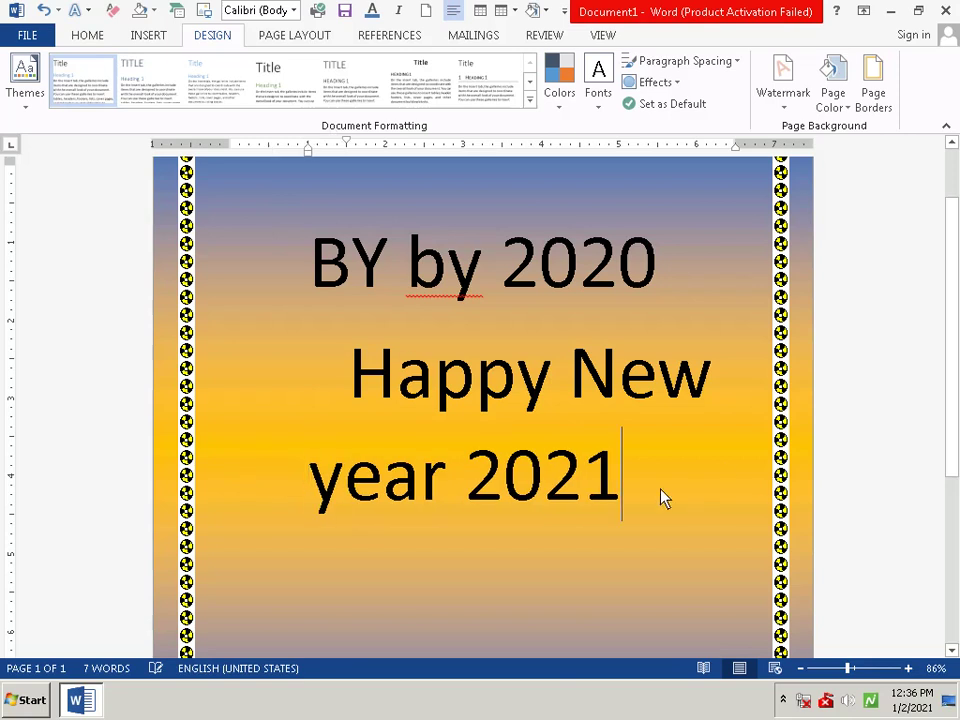
# Preview fonts on the selected greeting without applying one, then select the 'BY by 2020' line.
pyautogui.click(96, 35)
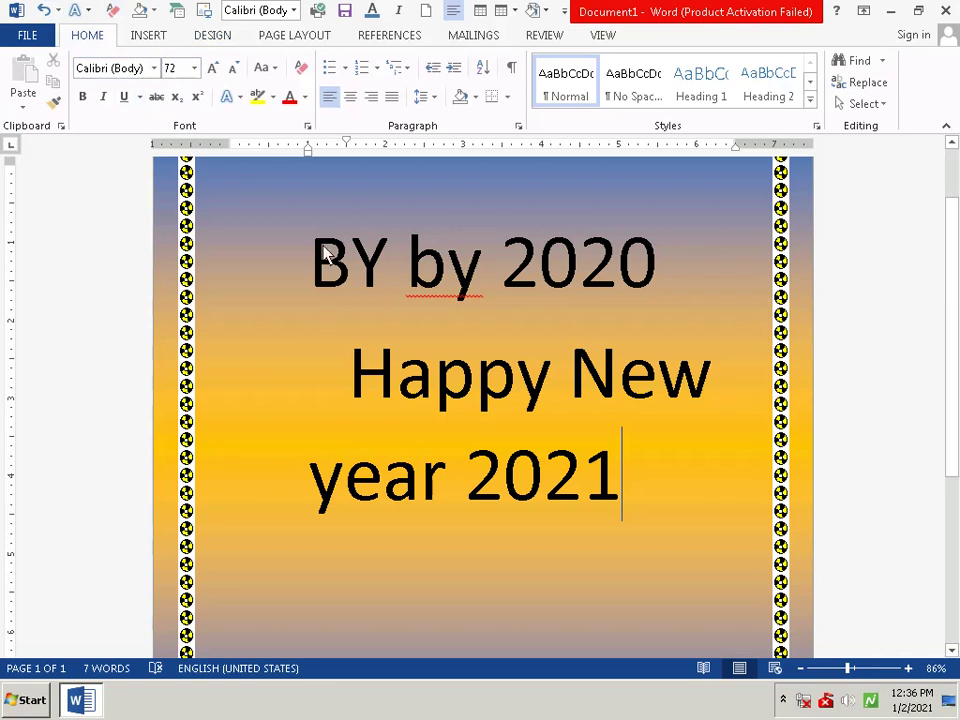
pyautogui.moveTo(281, 272)
pyautogui.mouseDown()
pyautogui.moveTo(410, 255)
pyautogui.moveTo(696, 450)
pyautogui.mouseUp()
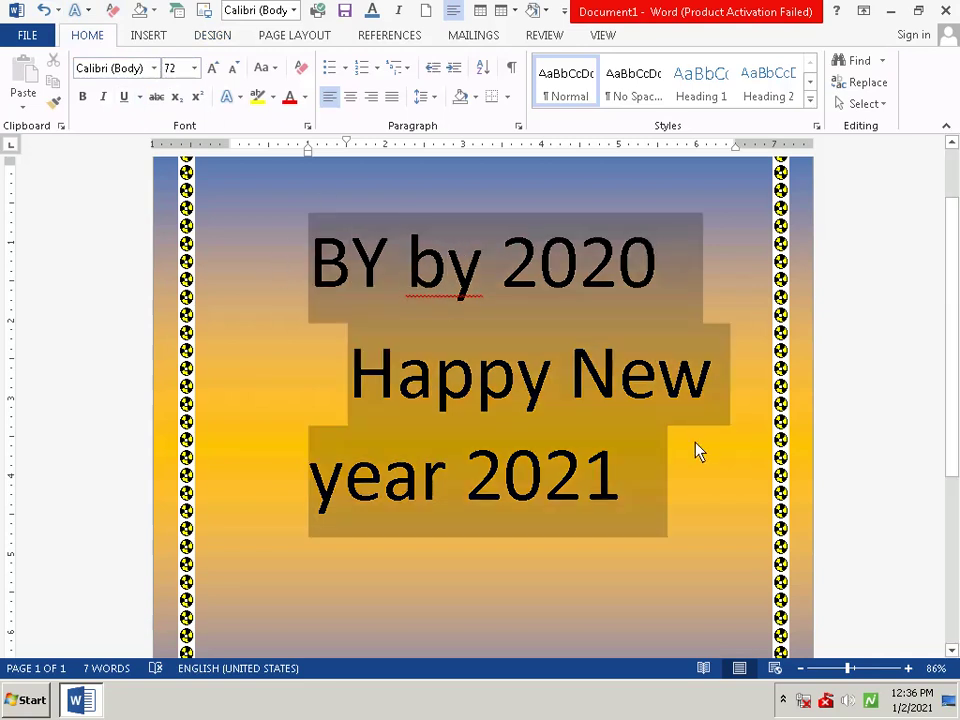
pyautogui.click(154, 67)
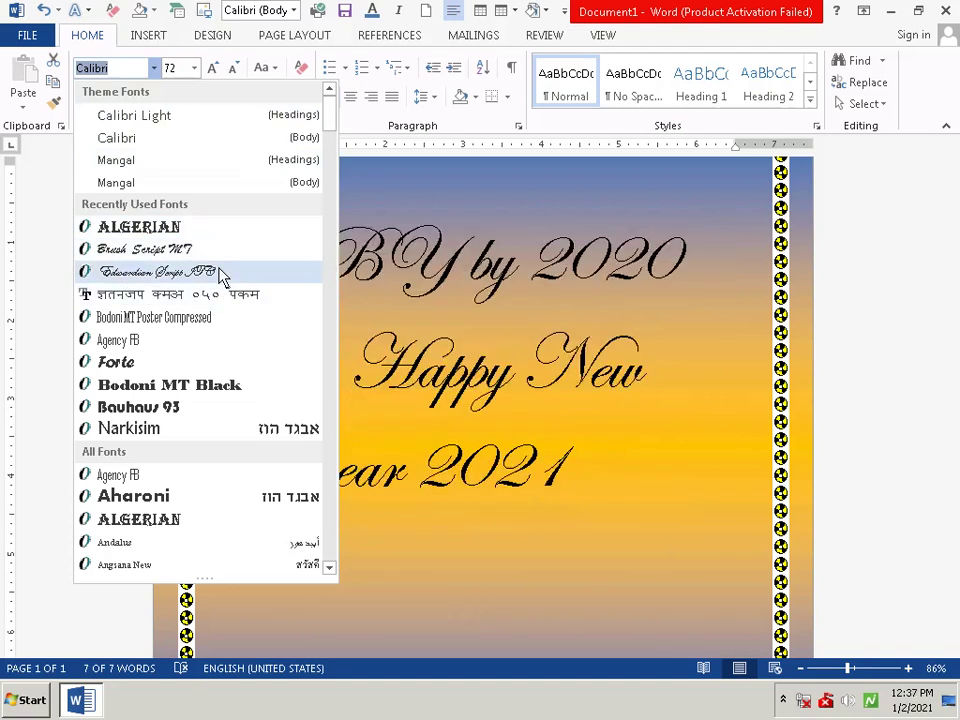
pyautogui.click(418, 596)
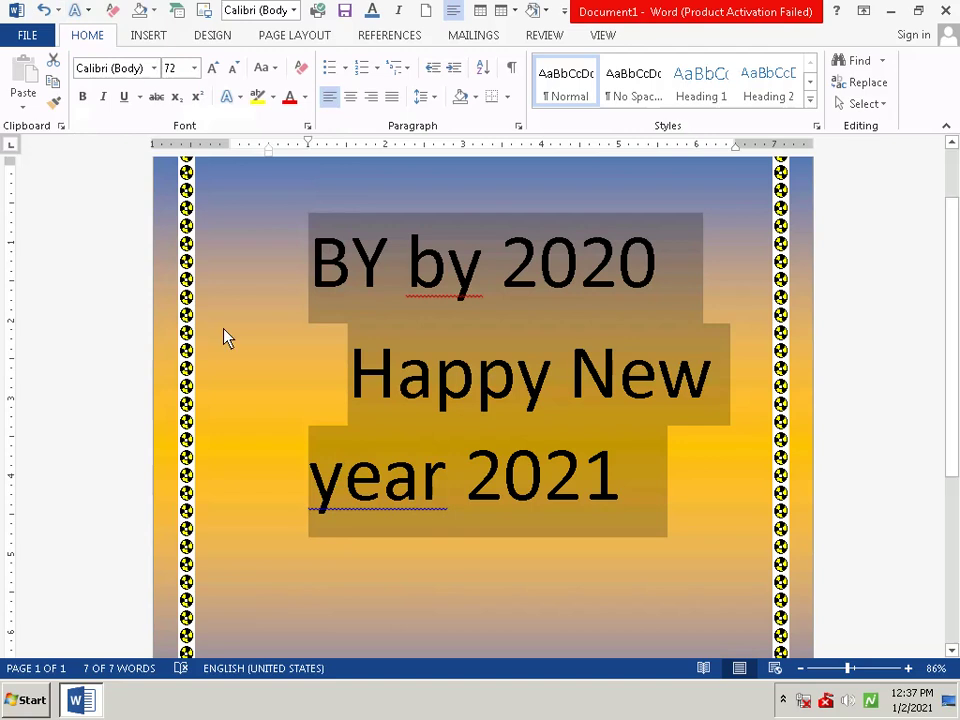
pyautogui.click(253, 306)
pyautogui.moveTo(296, 269)
pyautogui.mouseDown()
pyautogui.moveTo(536, 246)
pyautogui.moveTo(683, 245)
pyautogui.mouseUp()
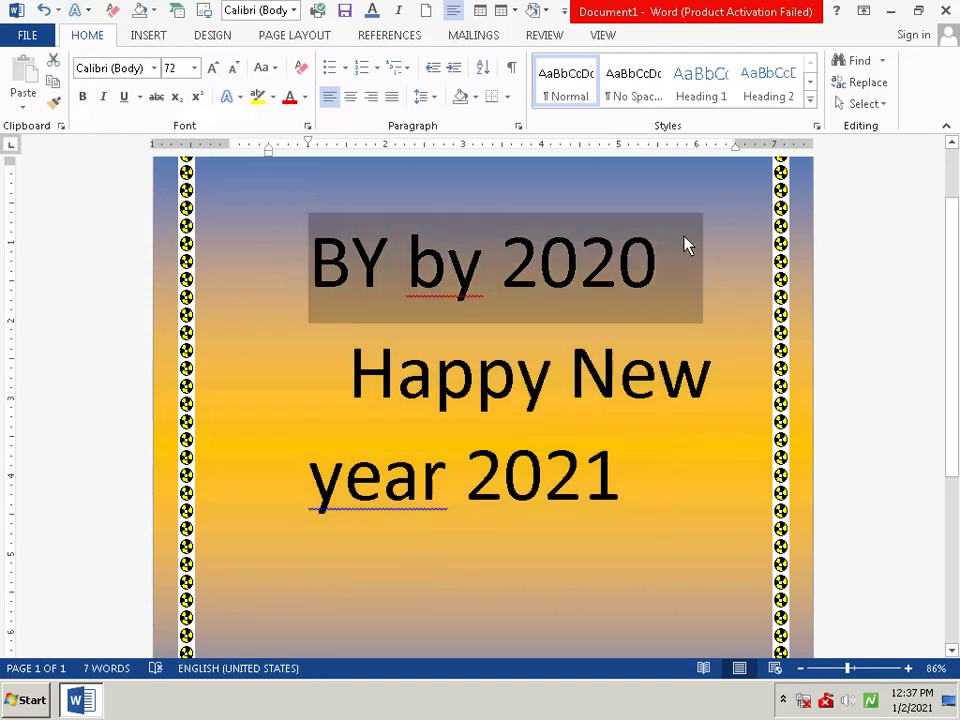
# Set the 'BY by 2020' line in Edwardian Script, then change it to Agency FB.
pyautogui.click(154, 68)
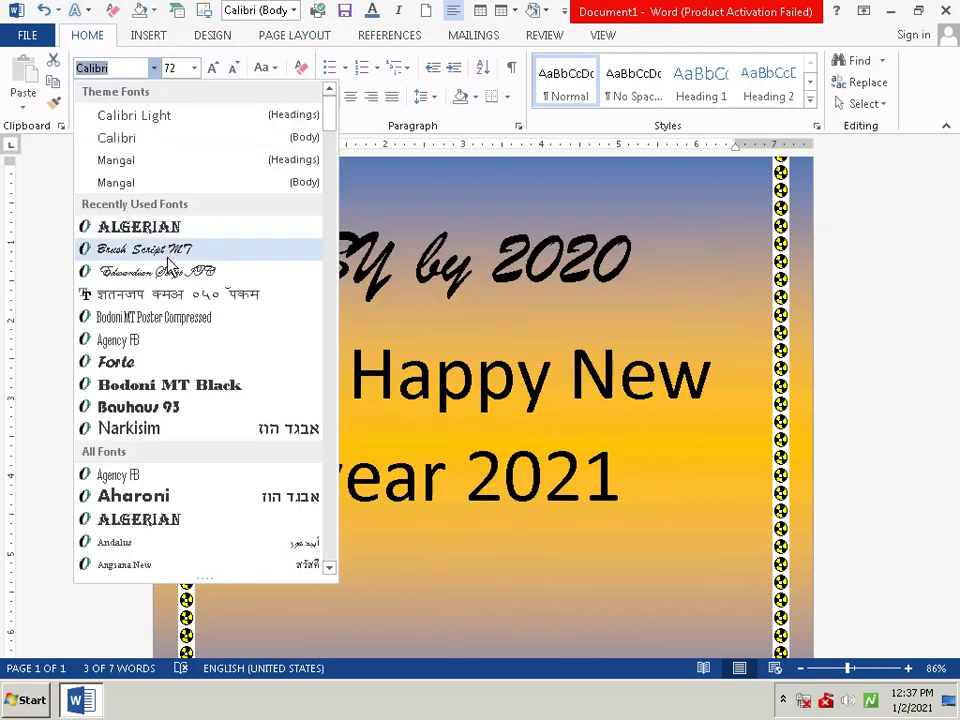
pyautogui.click(172, 276)
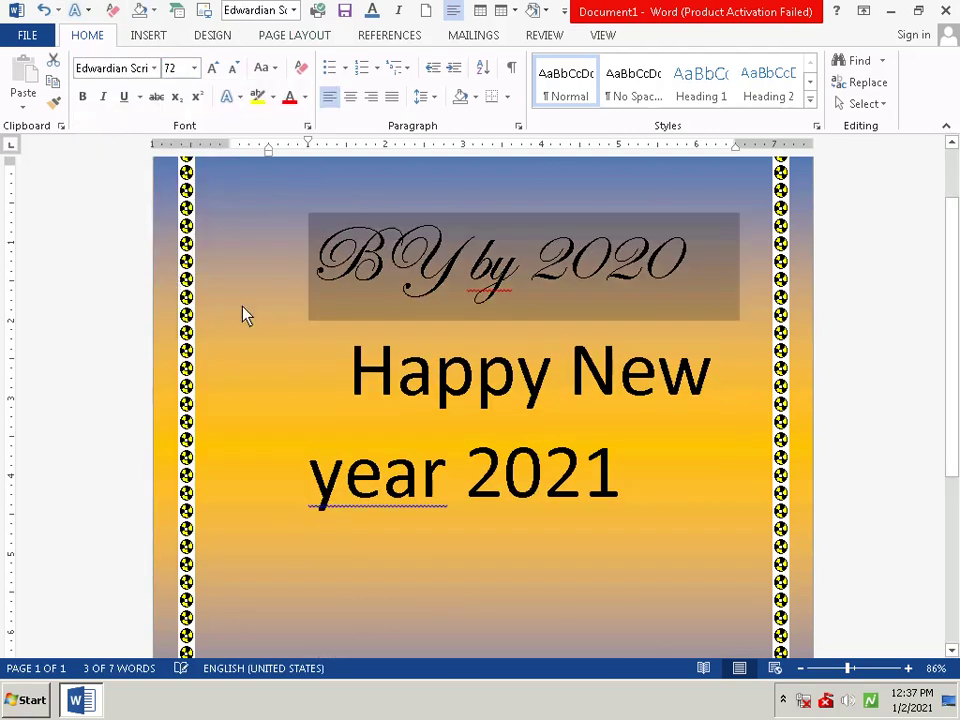
pyautogui.click(276, 330)
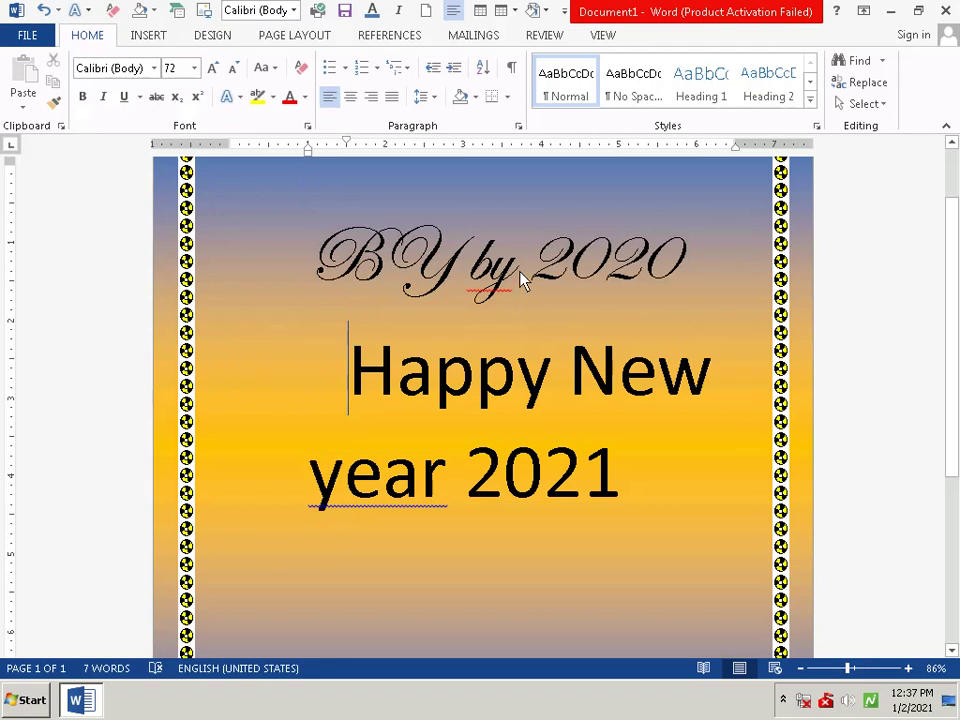
pyautogui.moveTo(318, 262); pyautogui.dragTo(700, 258)
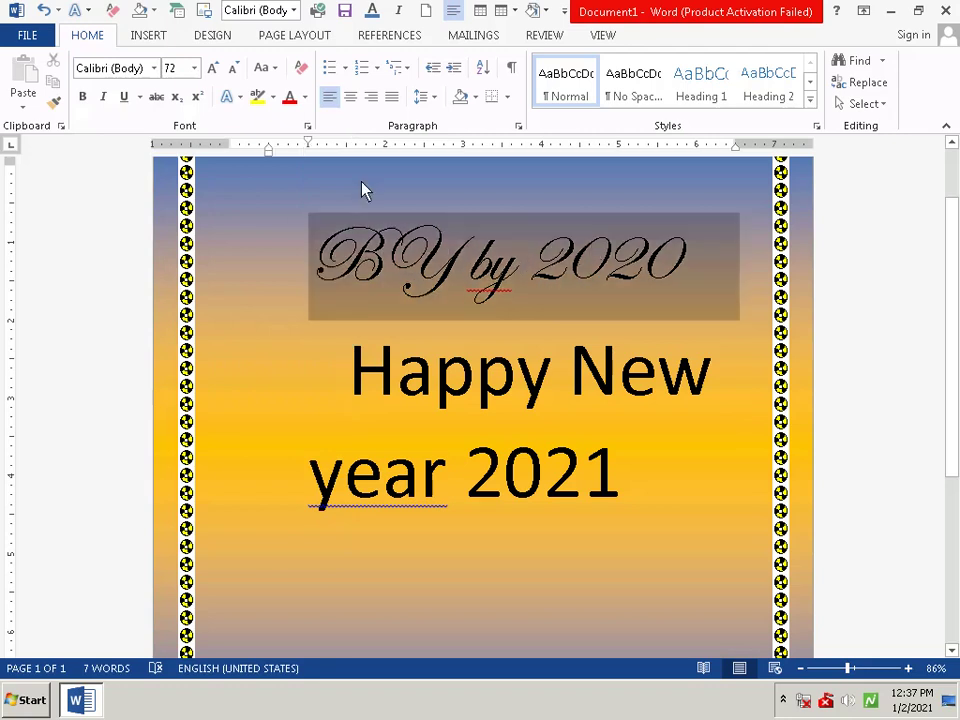
pyautogui.click(155, 69)
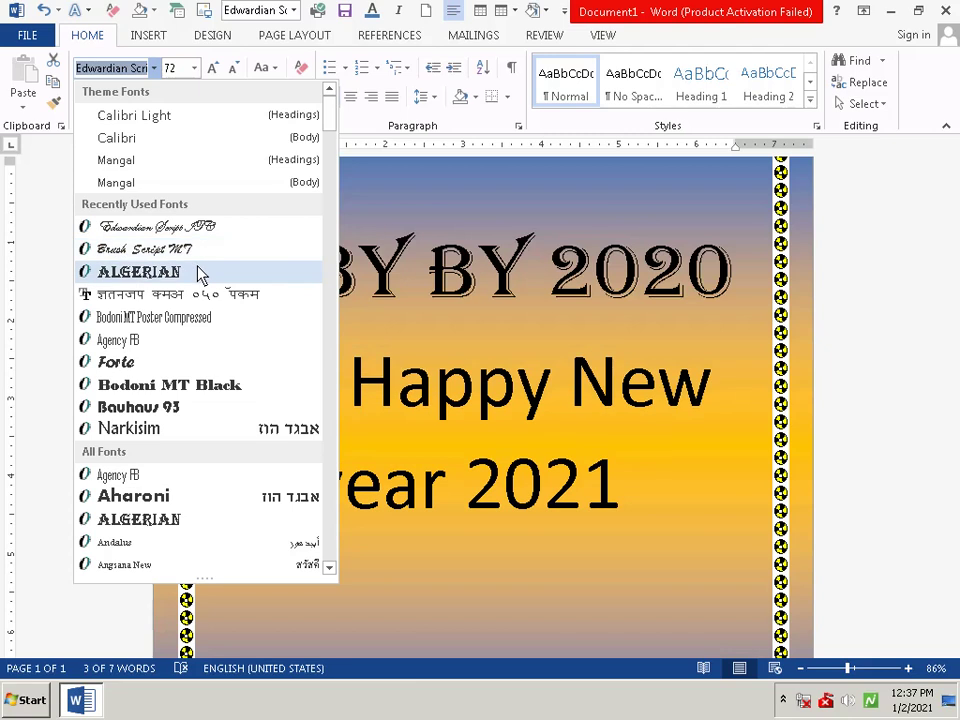
pyautogui.click(212, 350)
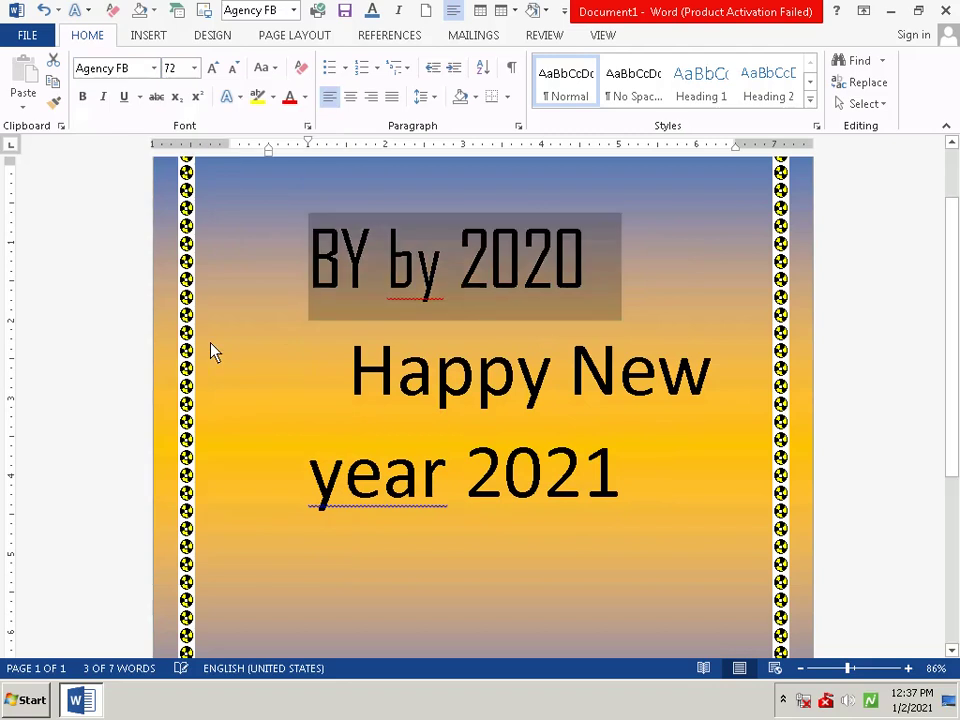
pyautogui.click(242, 305)
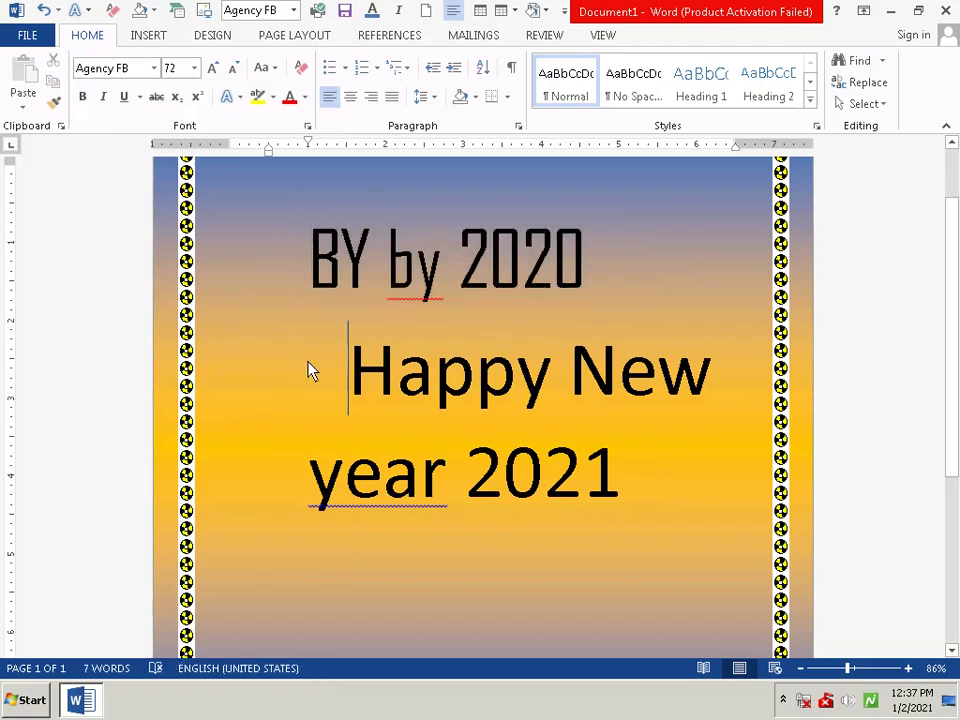
pyautogui.moveTo(308, 370); pyautogui.dragTo(698, 463)
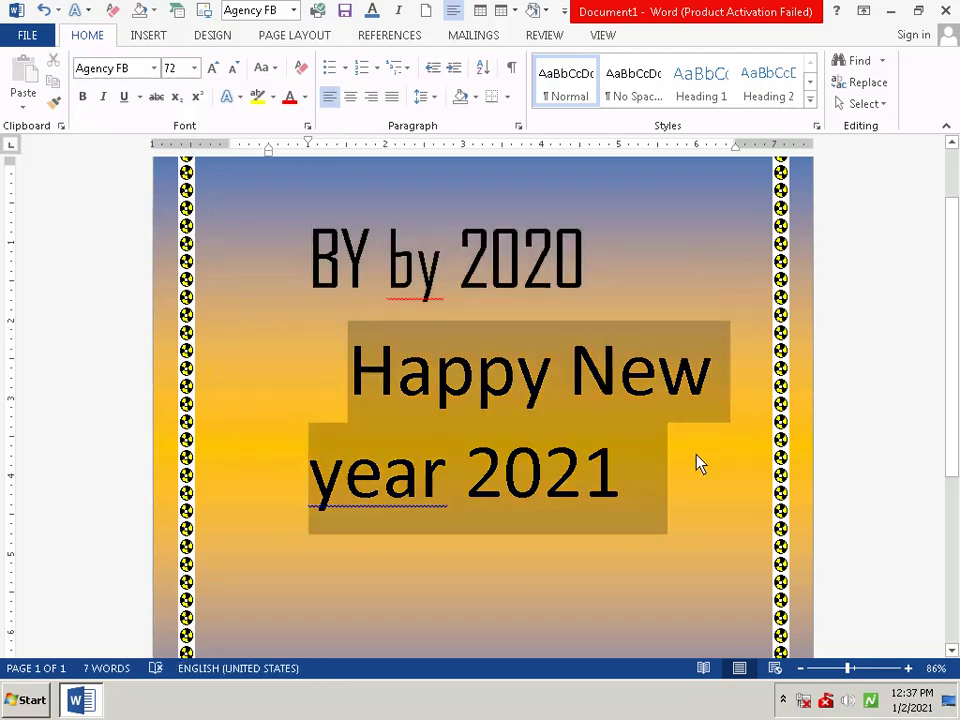
# Set 'Happy New year 2021' in Algerian and check the HAPPY and NEW YEAR lines.
pyautogui.click(154, 67)
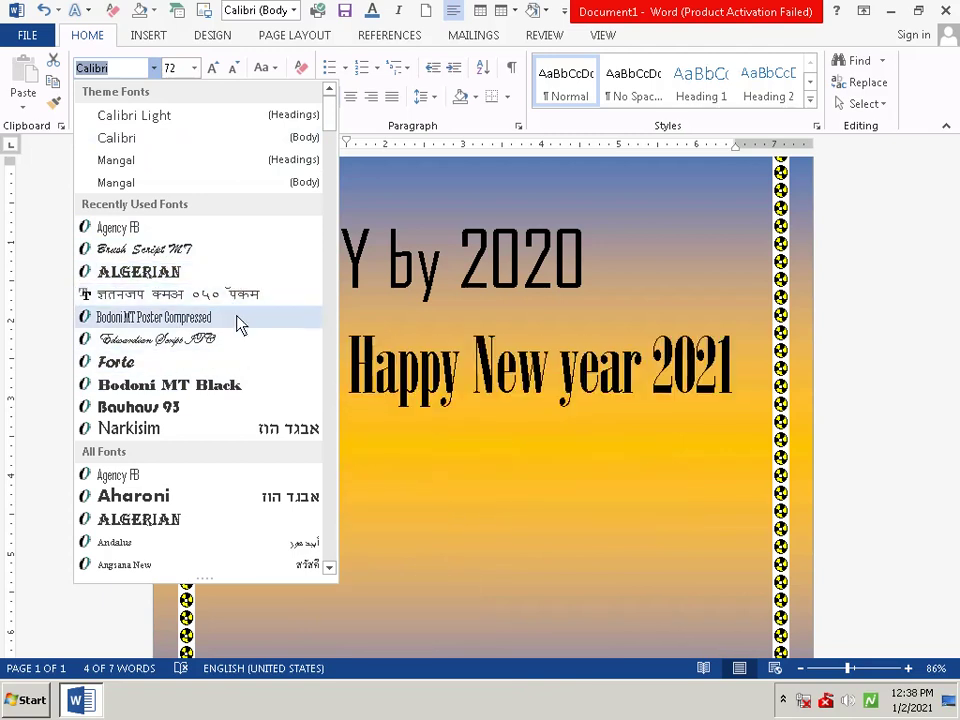
pyautogui.click(237, 277)
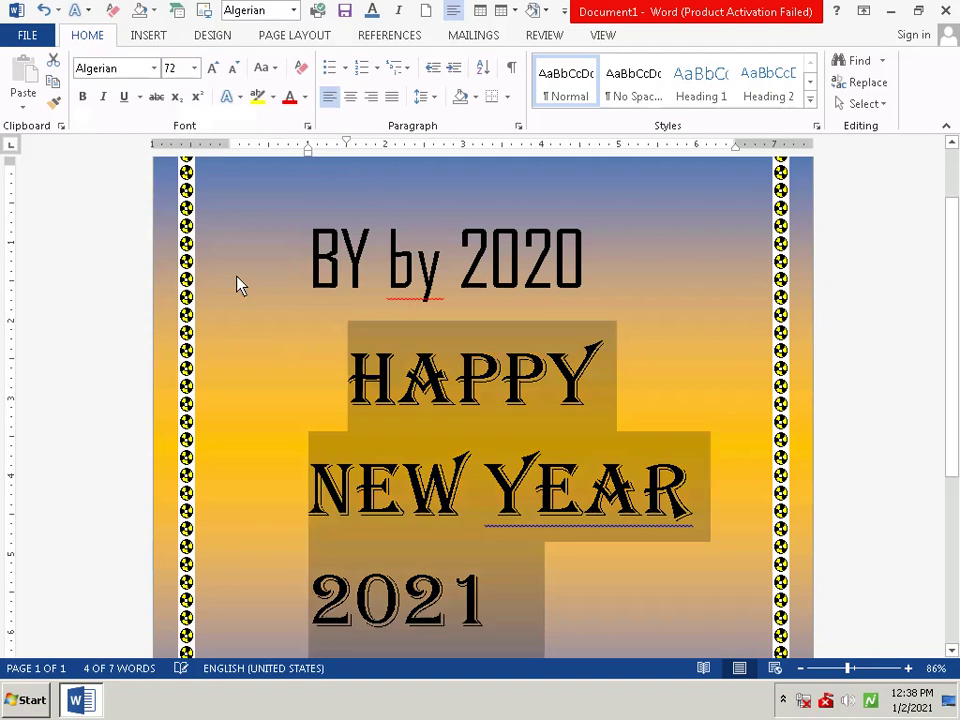
pyautogui.click(653, 549)
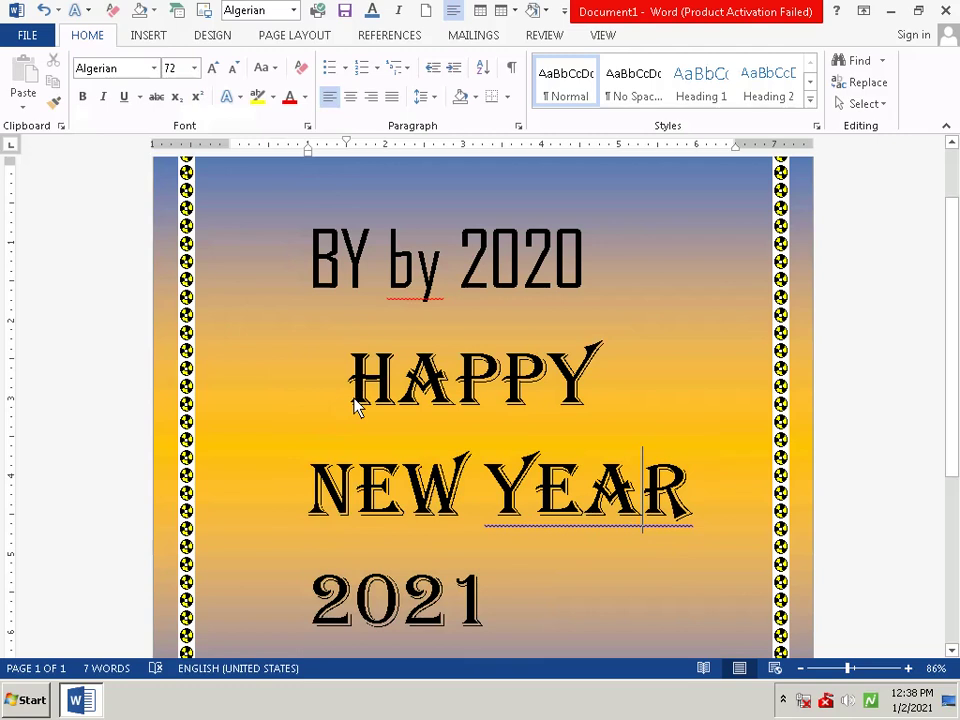
pyautogui.click(318, 388)
pyautogui.click(696, 491)
pyautogui.click(289, 502)
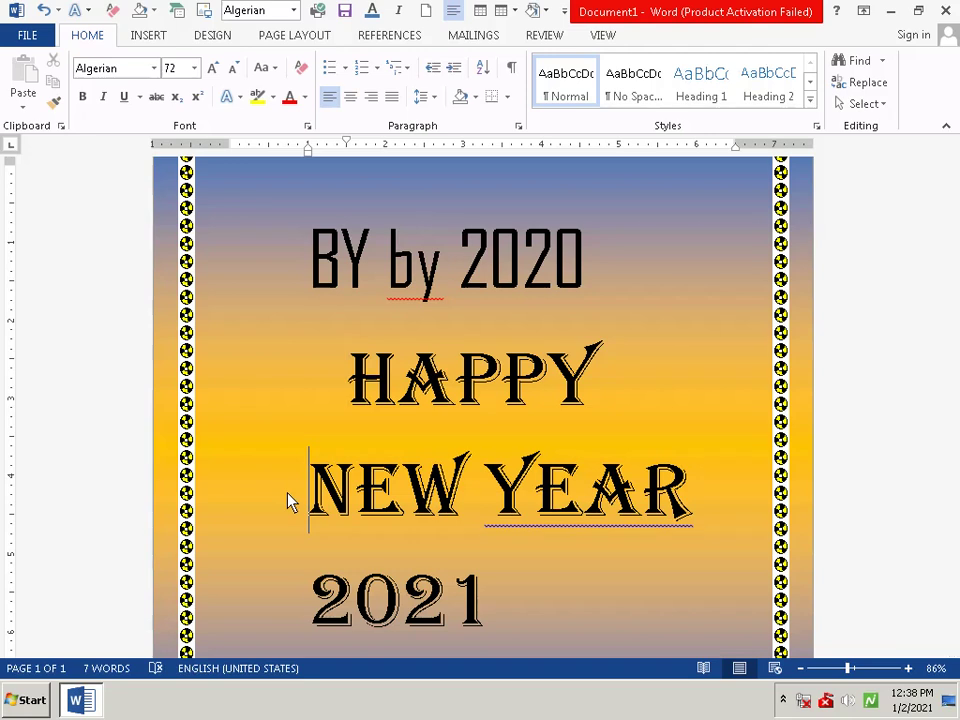
# Tab-indent the NEW YEAR and 2021 lines and split NEW and YEAR onto separate lines.
pyautogui.press('Tab')
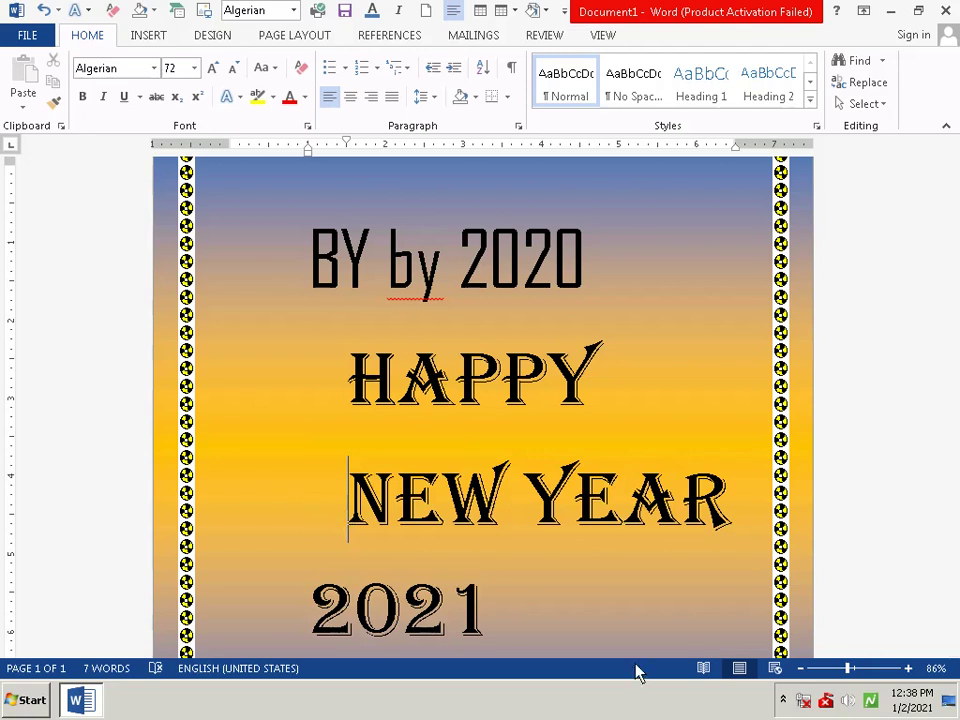
pyautogui.click(298, 628)
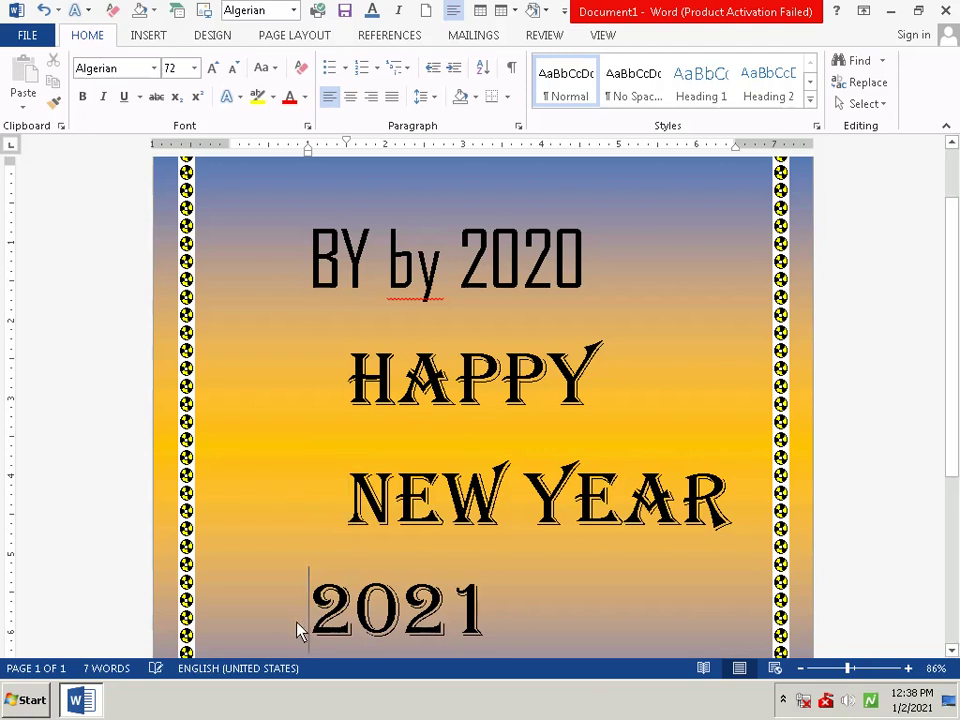
pyautogui.press('Tab')
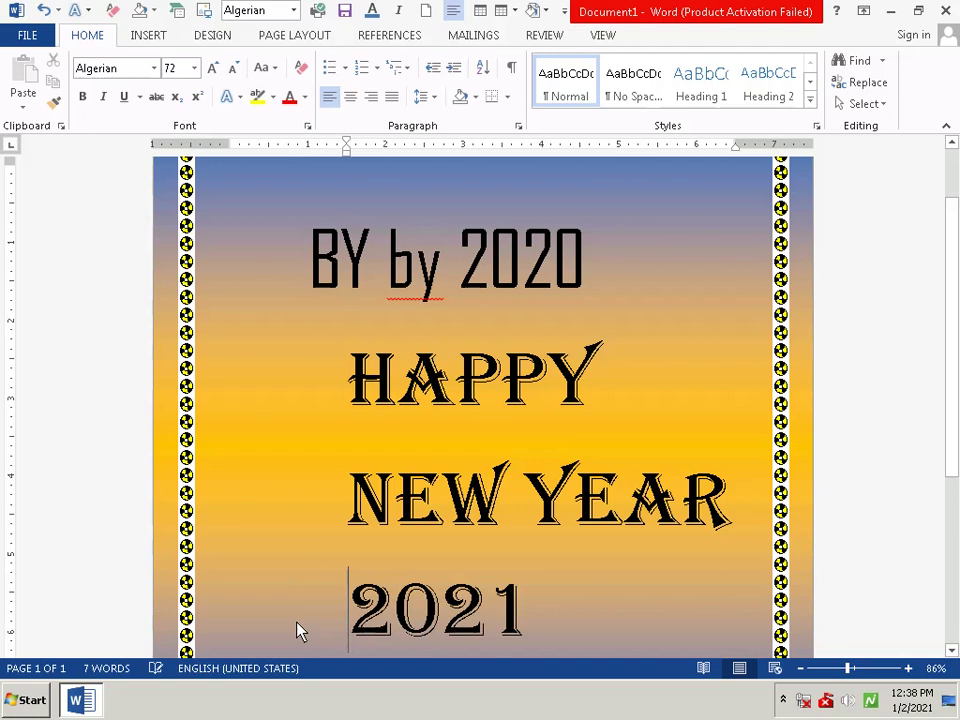
pyautogui.press('Tab')
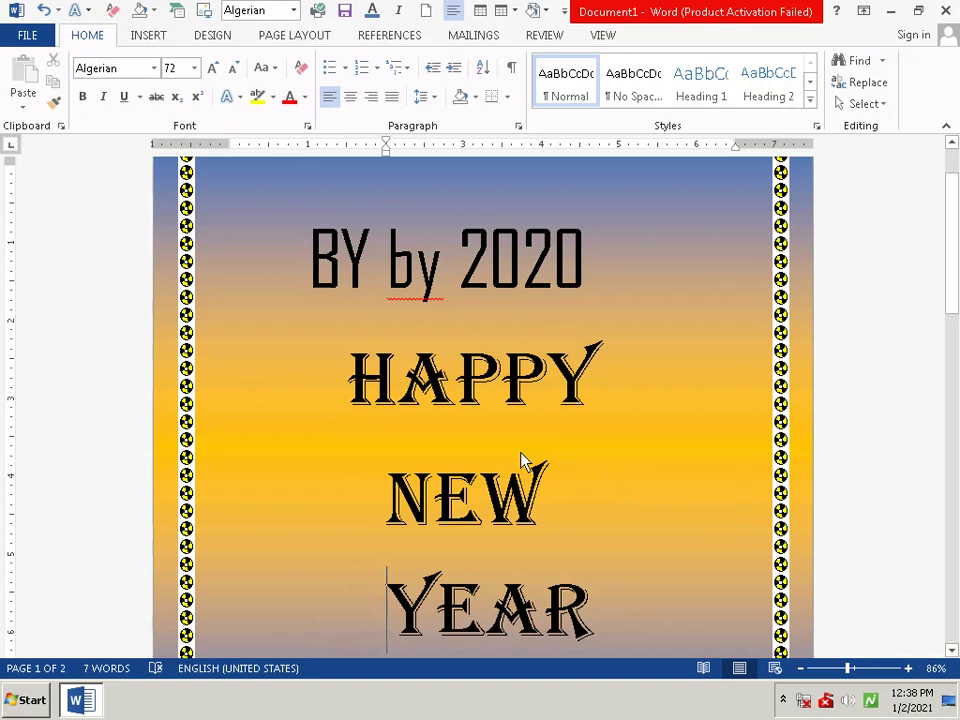
pyautogui.click(955, 420)
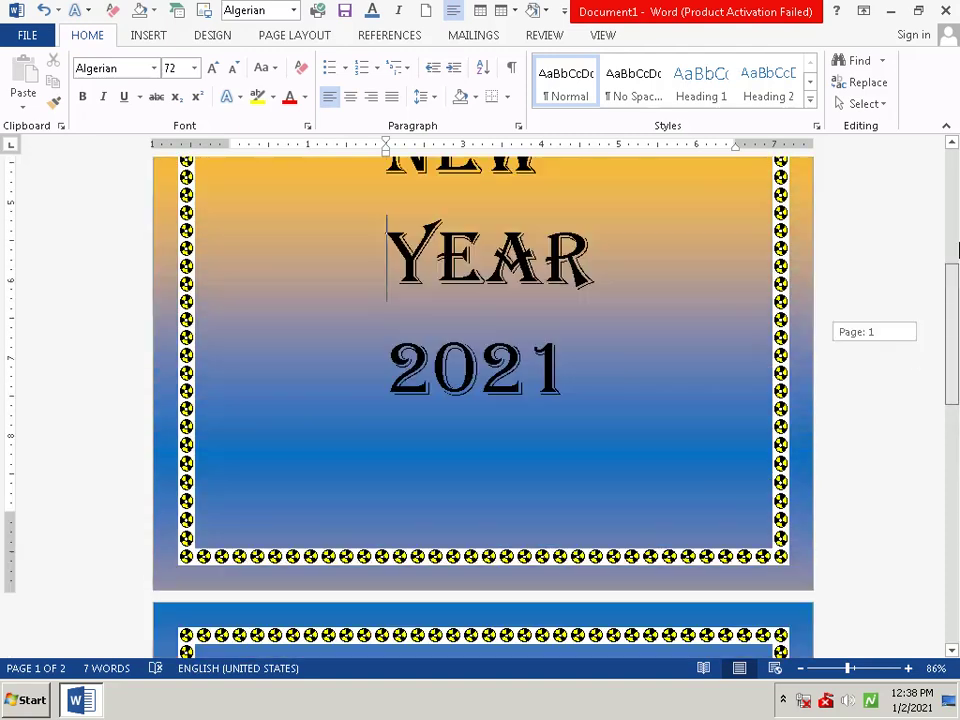
pyautogui.moveTo(955, 378); pyautogui.dragTo(955, 275)
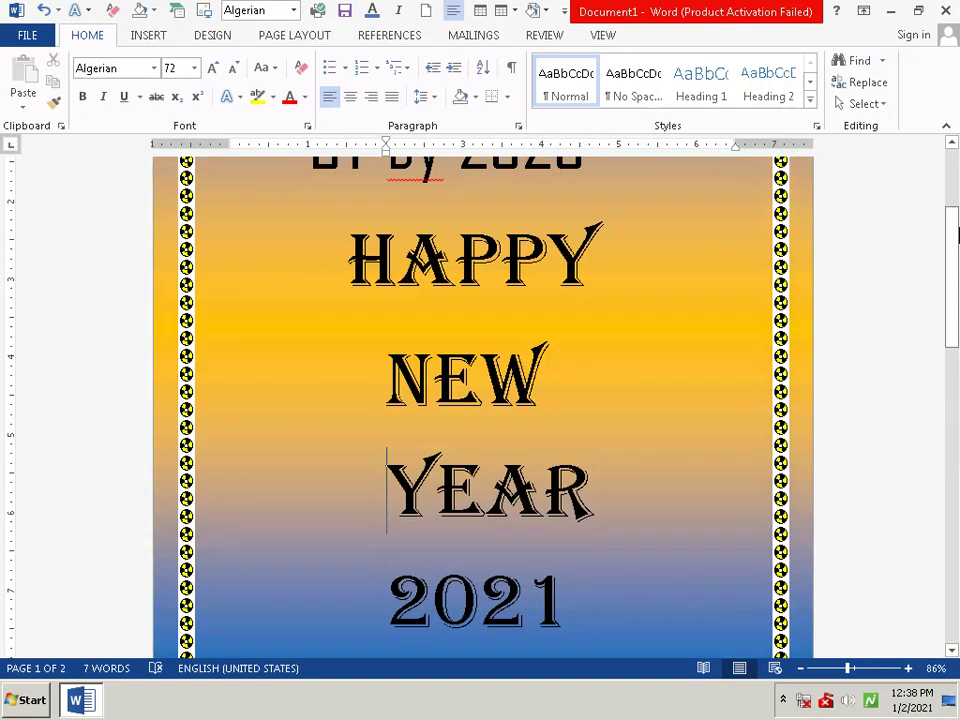
# Zoom out to see both pages, then backspace away the 'BY by 2020' text above HAPPY.
pyautogui.click(843, 669)
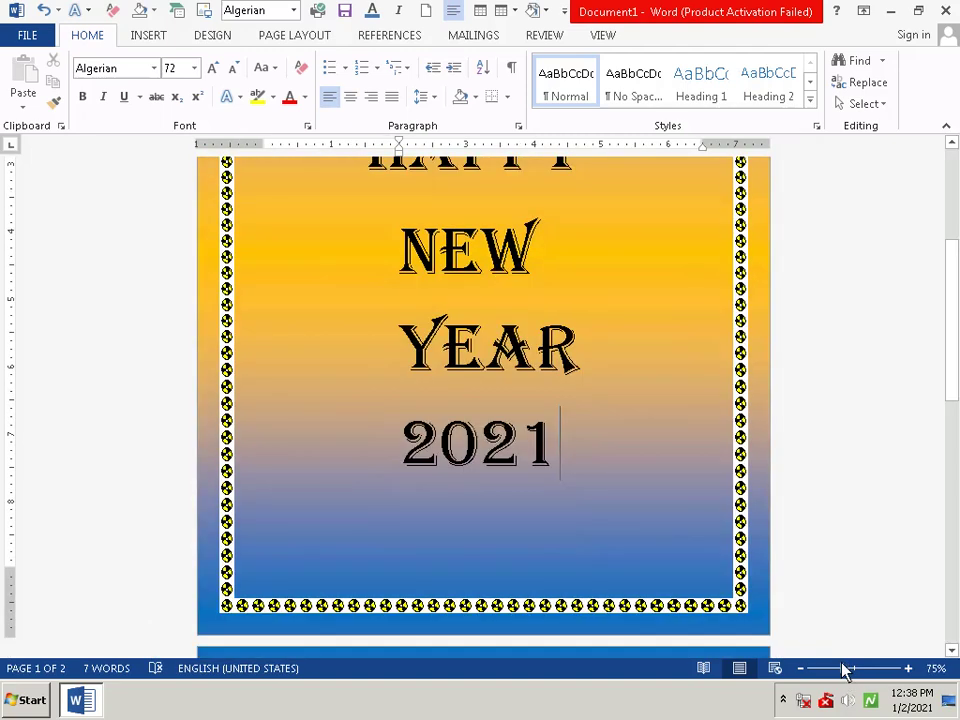
pyautogui.moveTo(843, 669); pyautogui.dragTo(815, 669)
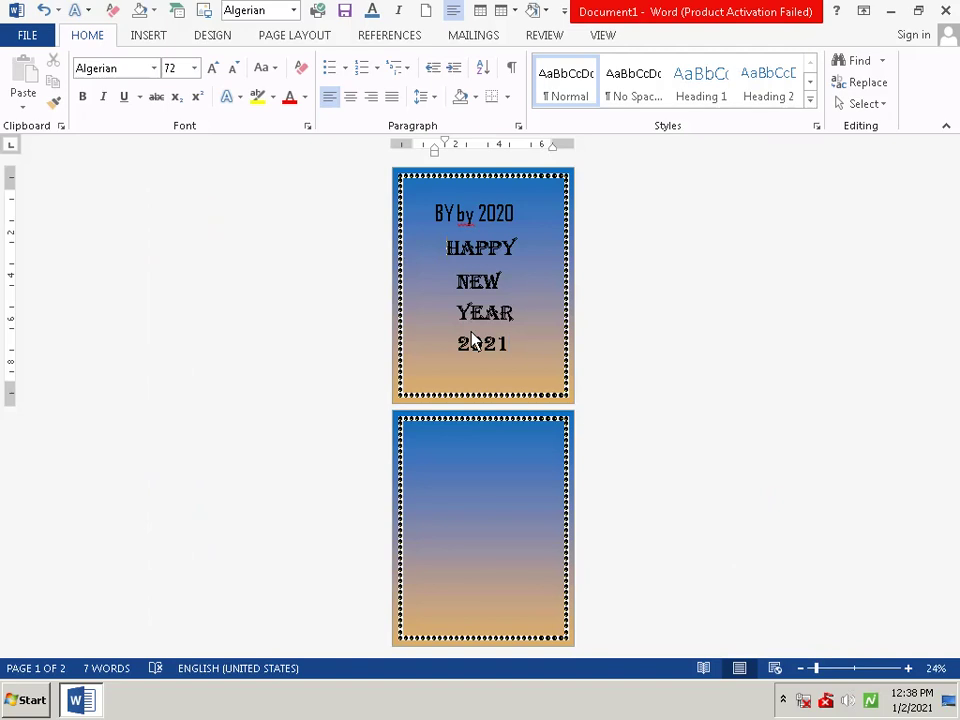
pyautogui.press('BackSpace')
pyautogui.press('BackSpace')
pyautogui.press('BackSpace')
pyautogui.press('BackSpace')
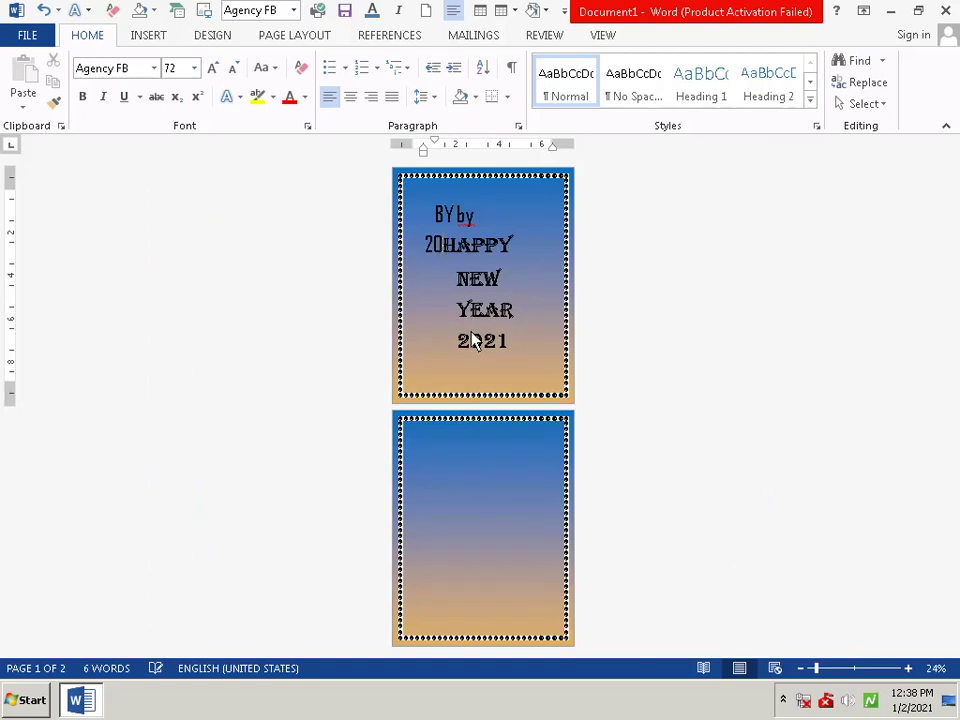
pyautogui.press('BackSpace')
pyautogui.press('BackSpace')
pyautogui.press('BackSpace')
pyautogui.press('BackSpace')
pyautogui.press('BackSpace')
pyautogui.press('BackSpace')
pyautogui.press('BackSpace')
pyautogui.press('BackSpace')
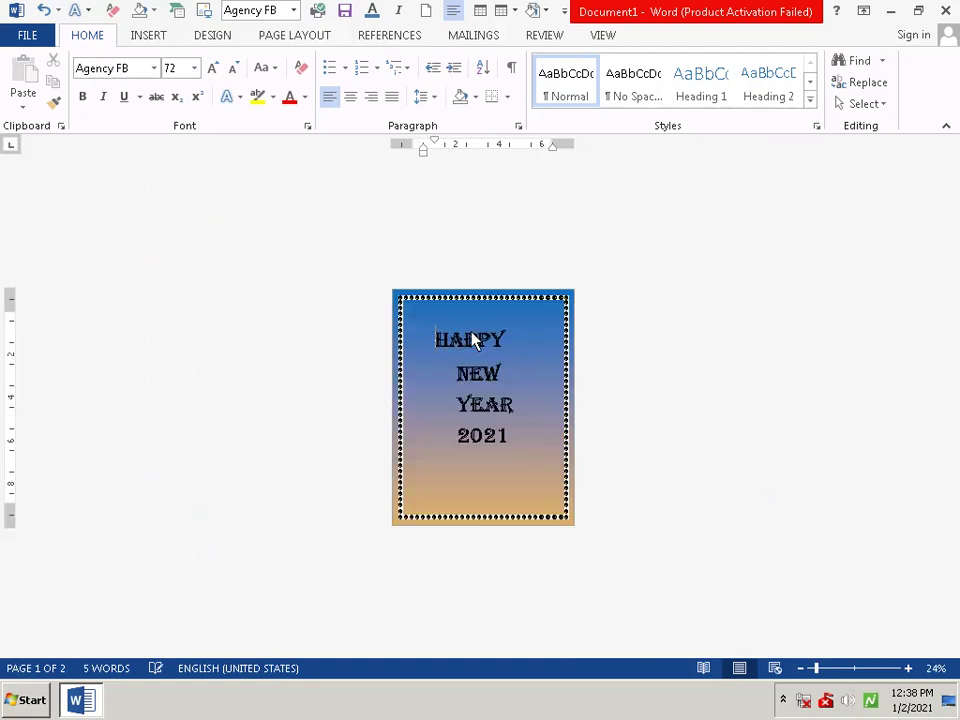
pyautogui.press('BackSpace')
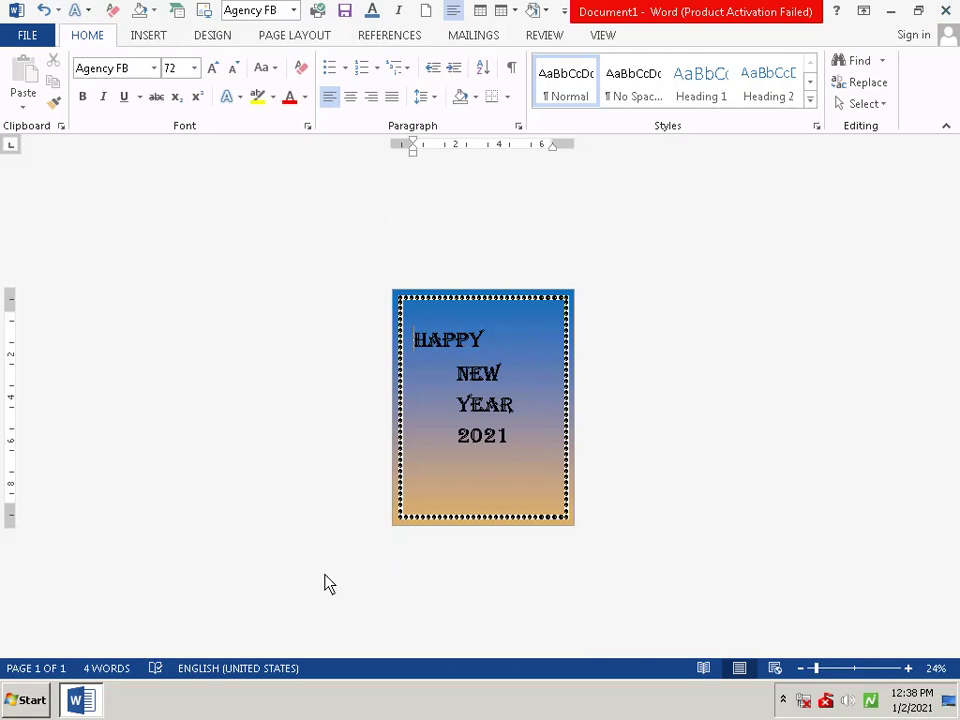
# Zoom to about 71%, remove the gap above HAPPY and join NEW onto the HAPPY line.
pyautogui.click(842, 668)
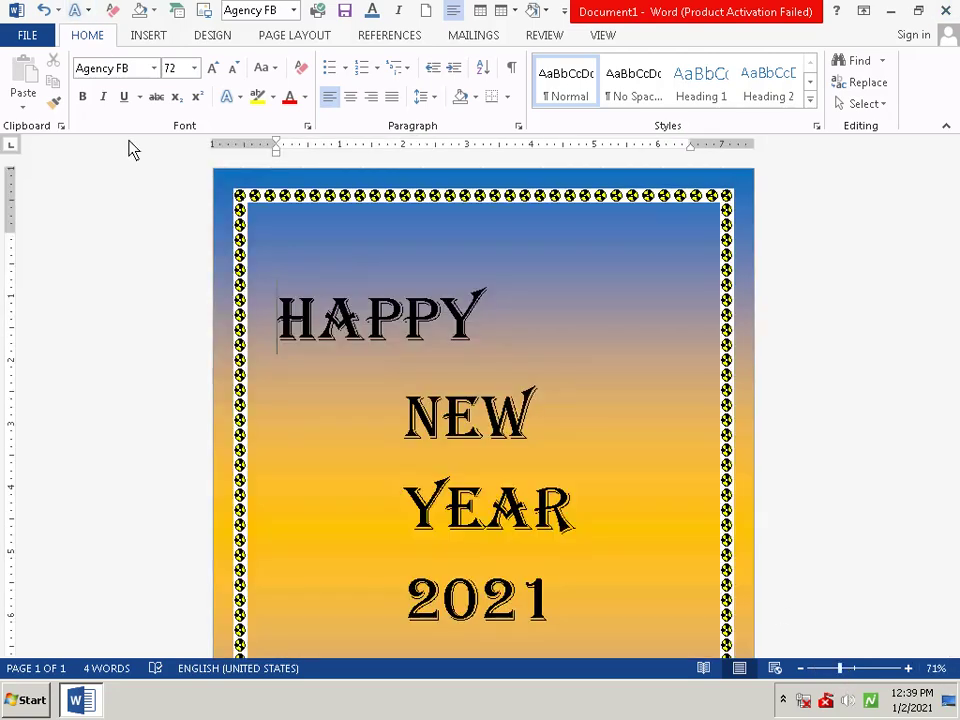
pyautogui.press('BackSpace')
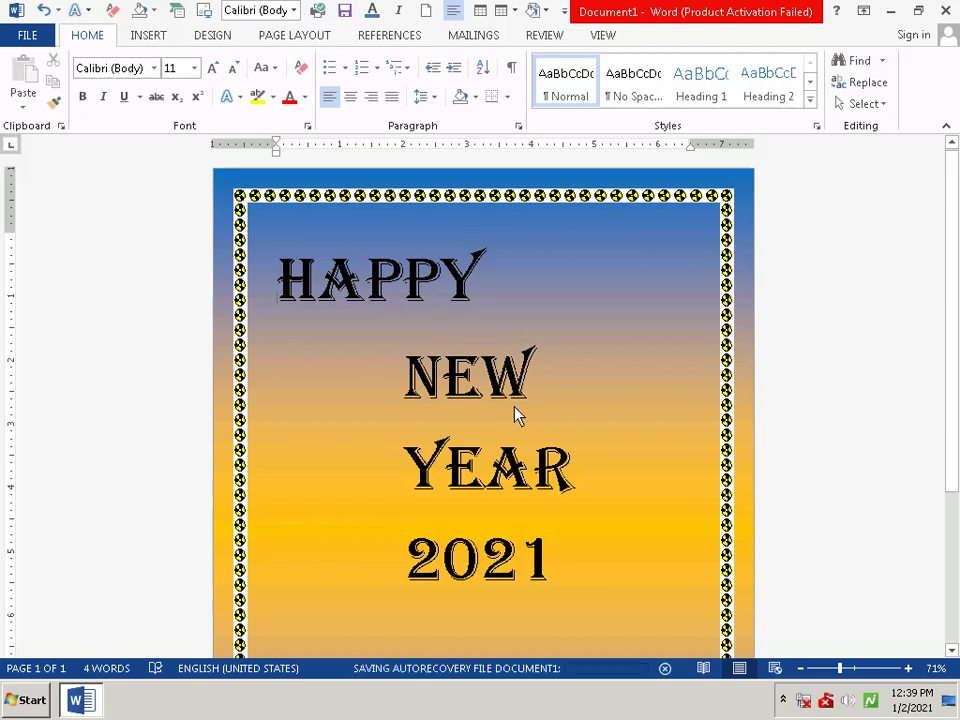
pyautogui.moveTo(514, 411)
pyautogui.mouseDown()
pyautogui.moveTo(458, 395)
pyautogui.moveTo(418, 400)
pyautogui.mouseUp()
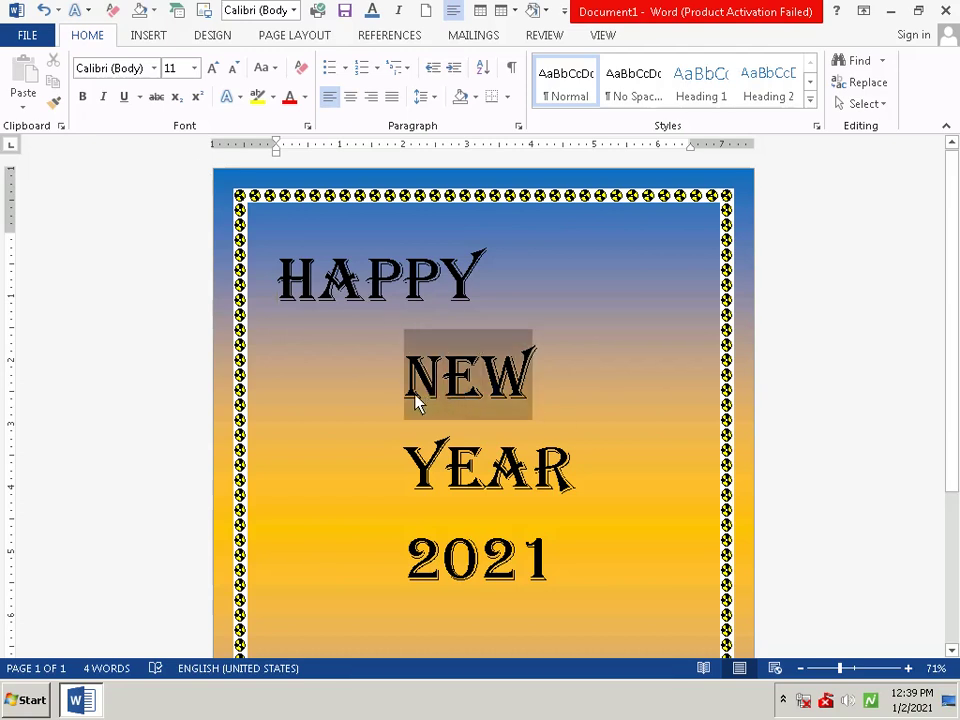
pyautogui.click(549, 304)
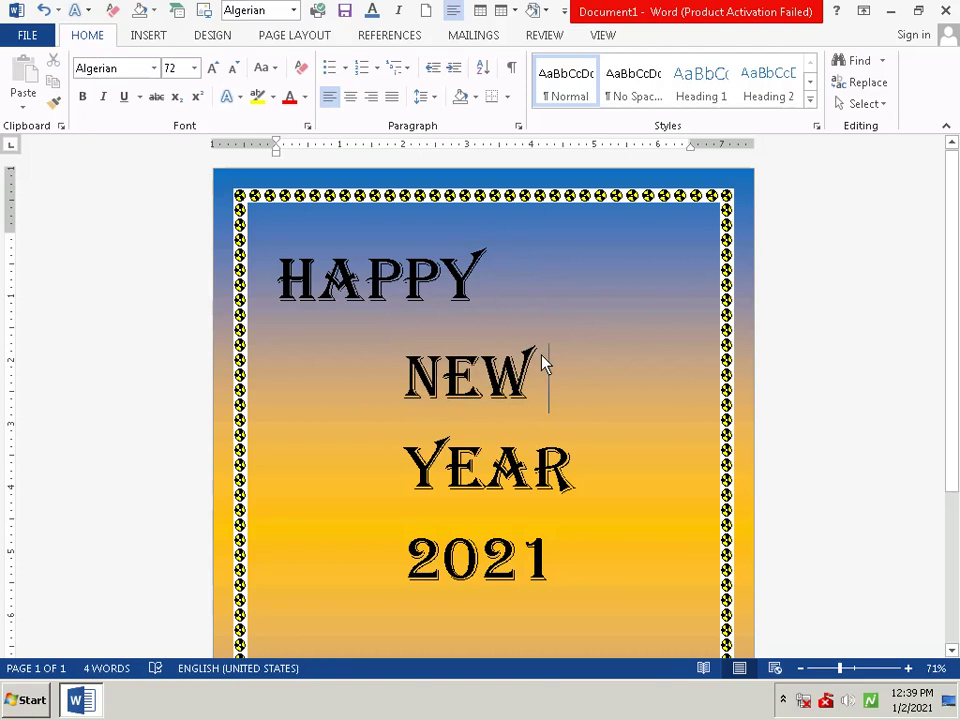
pyautogui.click(384, 389)
pyautogui.press('Return')
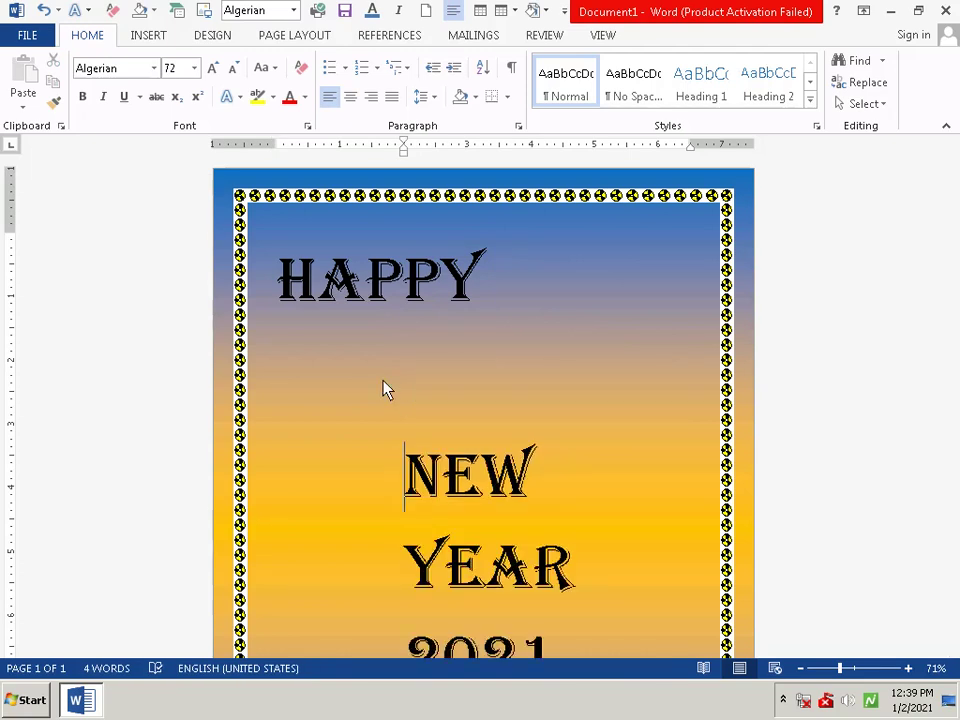
pyautogui.press('BackSpace')
pyautogui.press('BackSpace')
pyautogui.press('BackSpace')
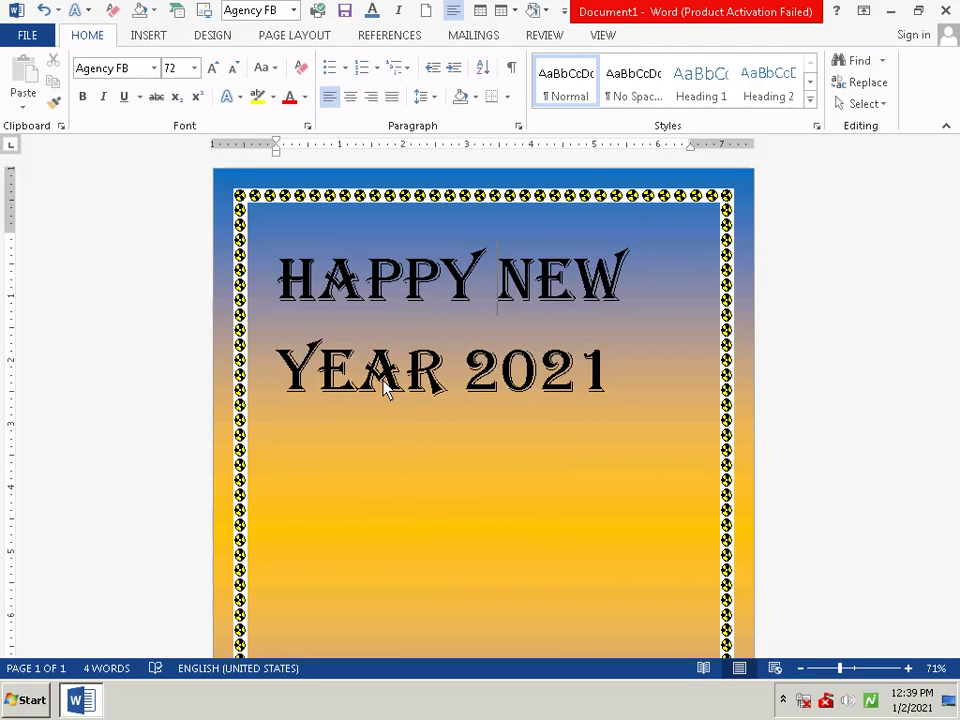
pyautogui.click(648, 397)
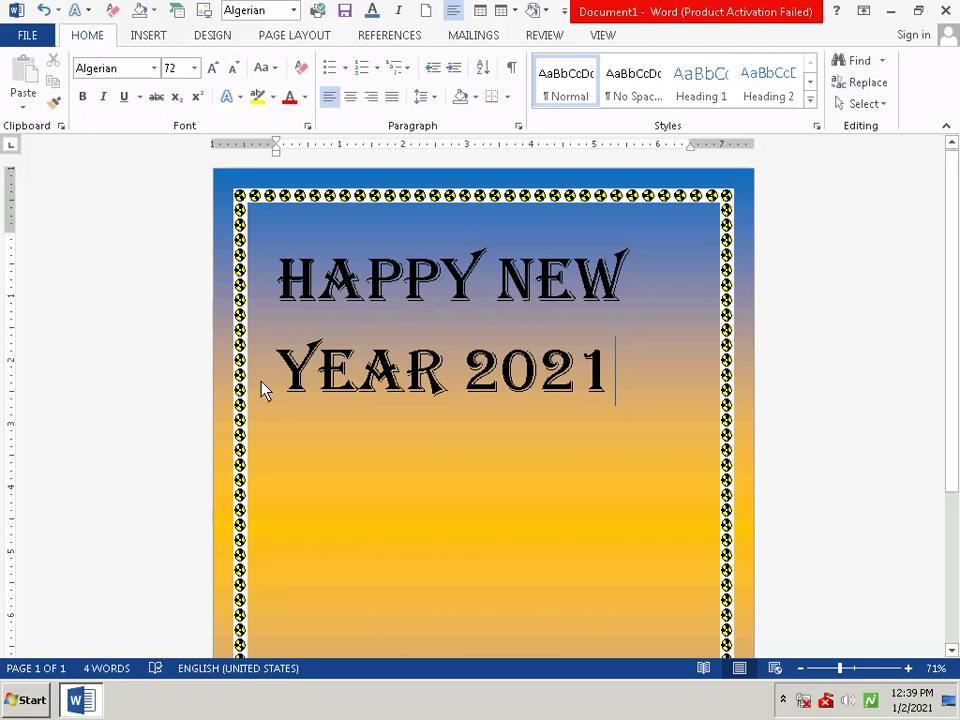
# Delete the space between NEW and YEAR and the W of NEW.
pyautogui.click(261, 388)
pyautogui.click(399, 574)
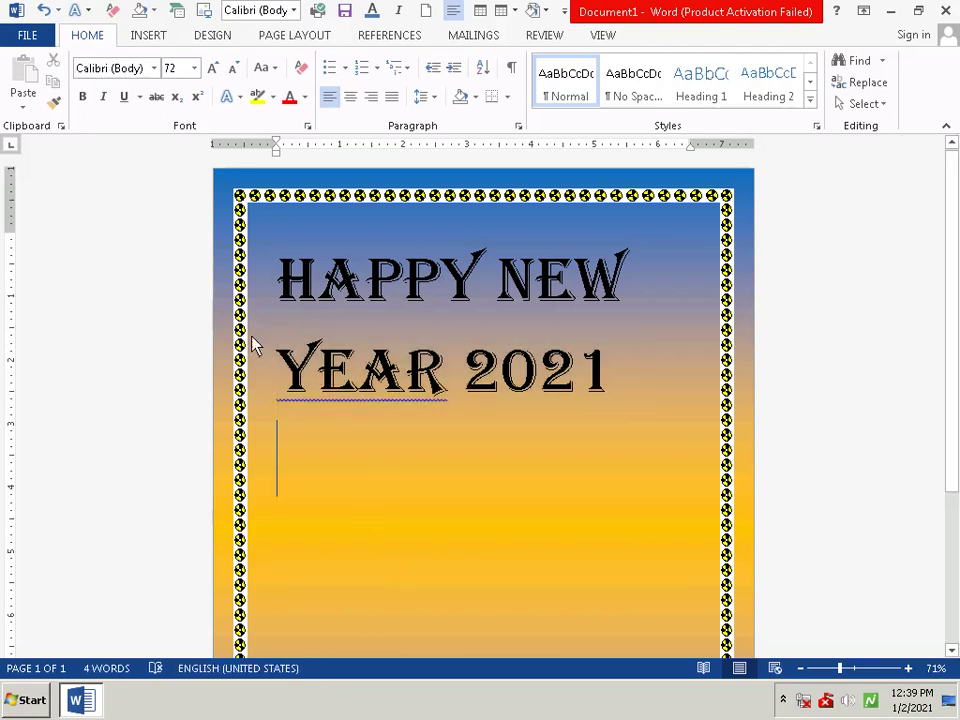
pyautogui.click(253, 372)
pyautogui.click(650, 272)
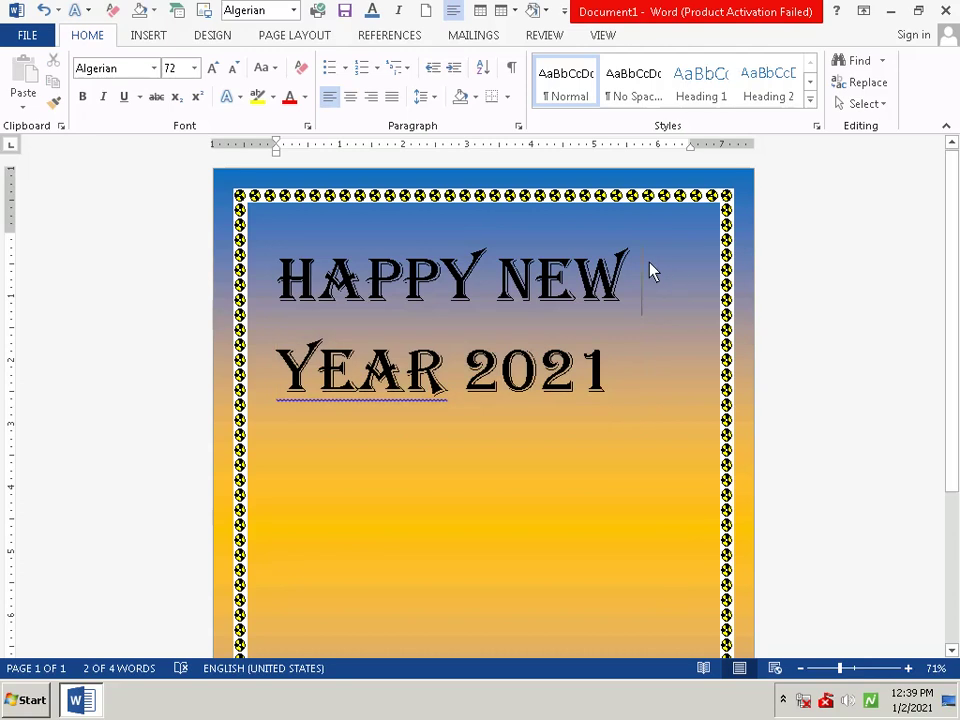
pyautogui.press('BackSpace')
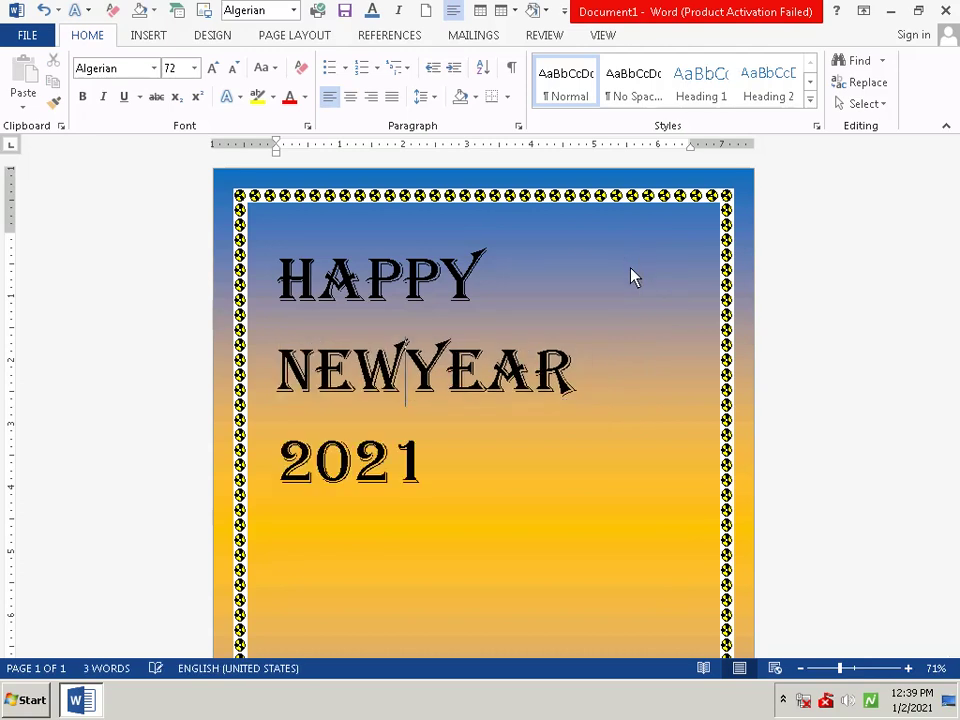
pyautogui.press('BackSpace')
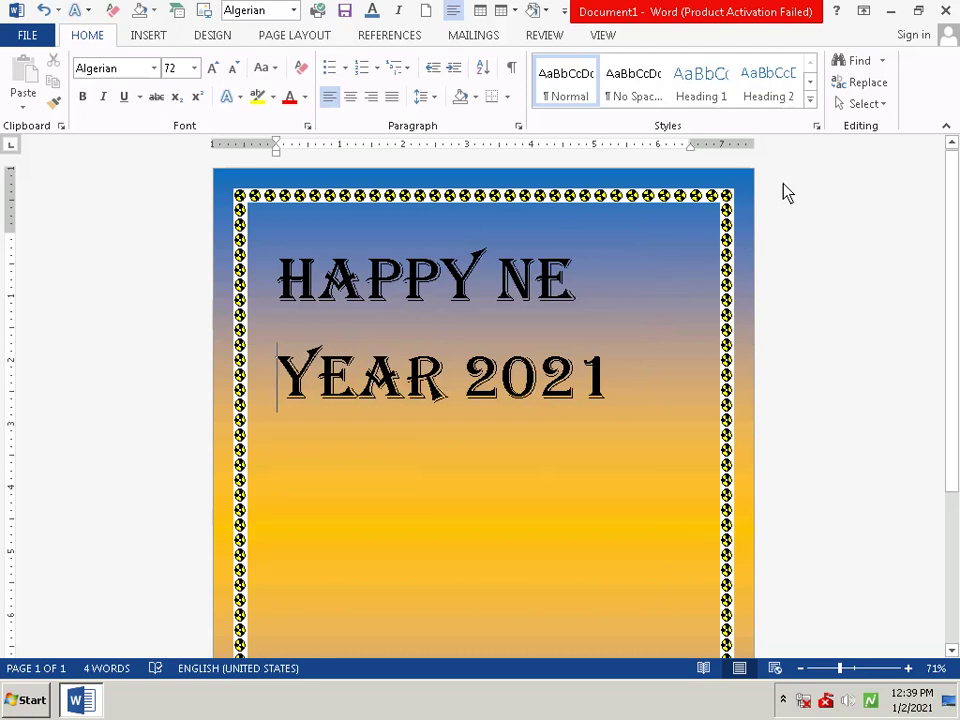
# Erase the remaining HAPPY NE and YEAR 2021 text, then close Document1.
pyautogui.click(597, 274)
pyautogui.press('BackSpace')
pyautogui.press('BackSpace')
pyautogui.press('BackSpace')
pyautogui.press('BackSpace')
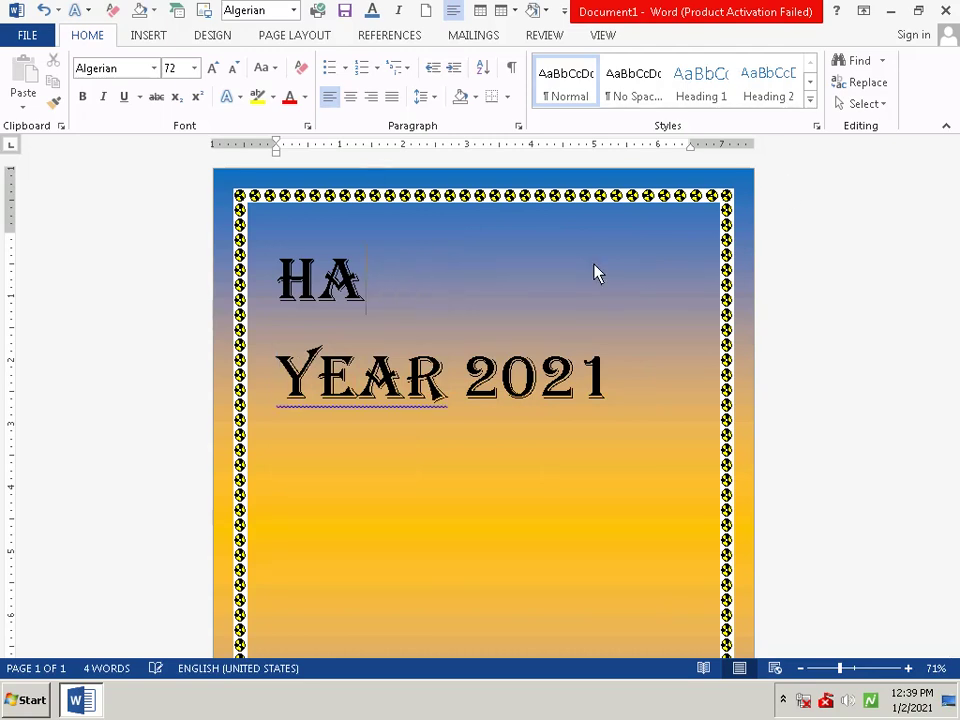
pyautogui.press('BackSpace')
pyautogui.press('BackSpace')
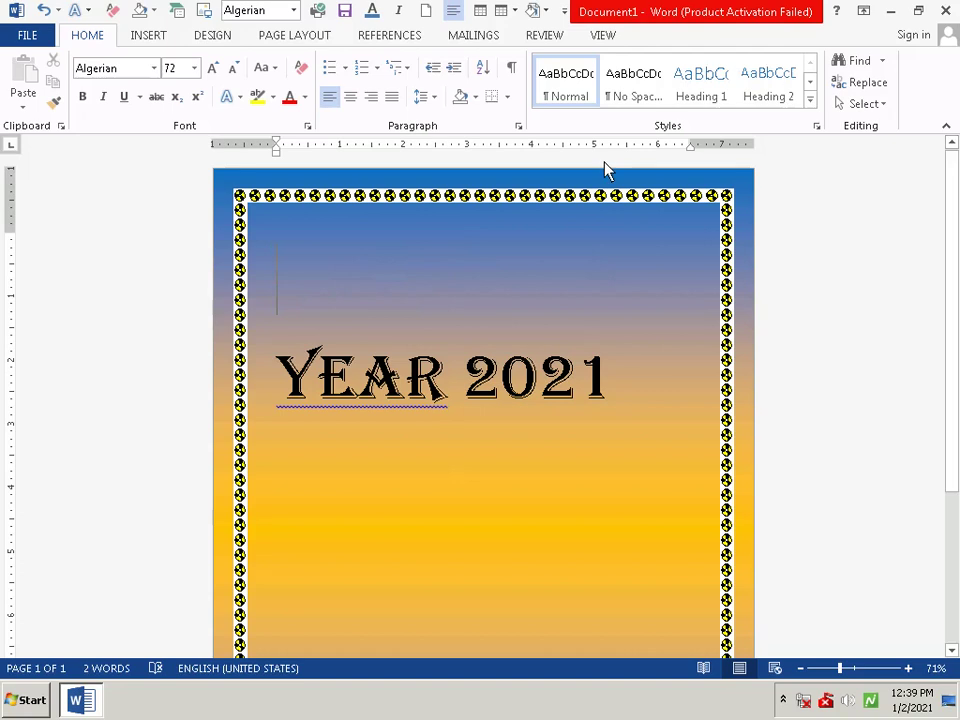
pyautogui.press('BackSpace')
pyautogui.press('BackSpace')
pyautogui.press('BackSpace')
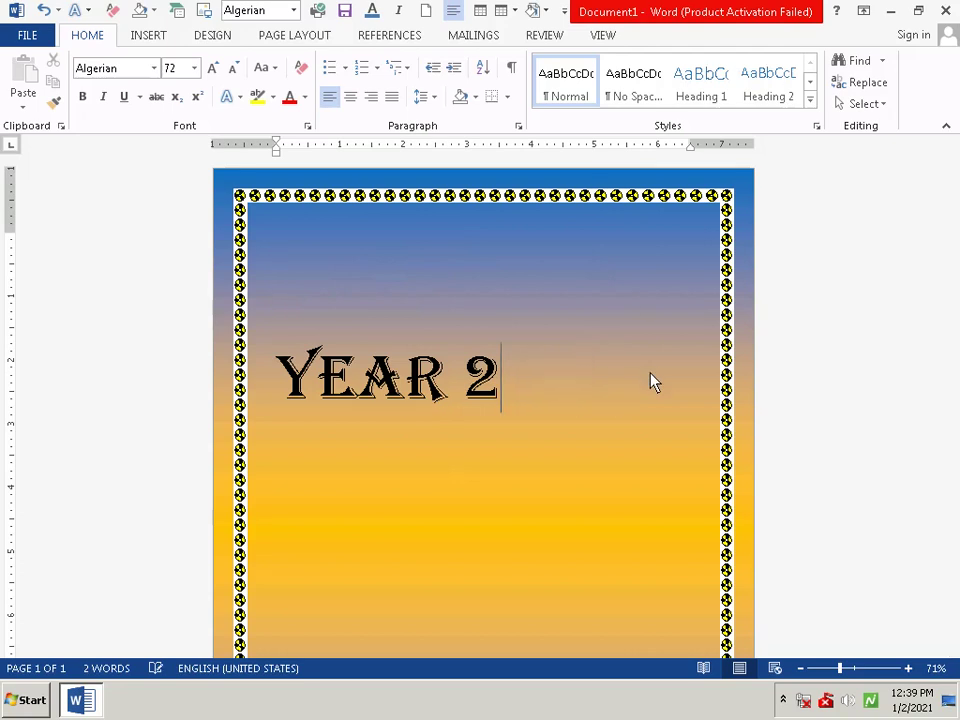
pyautogui.press('BackSpace')
pyautogui.press('BackSpace')
pyautogui.press('BackSpace')
pyautogui.press('BackSpace')
pyautogui.press('BackSpace')
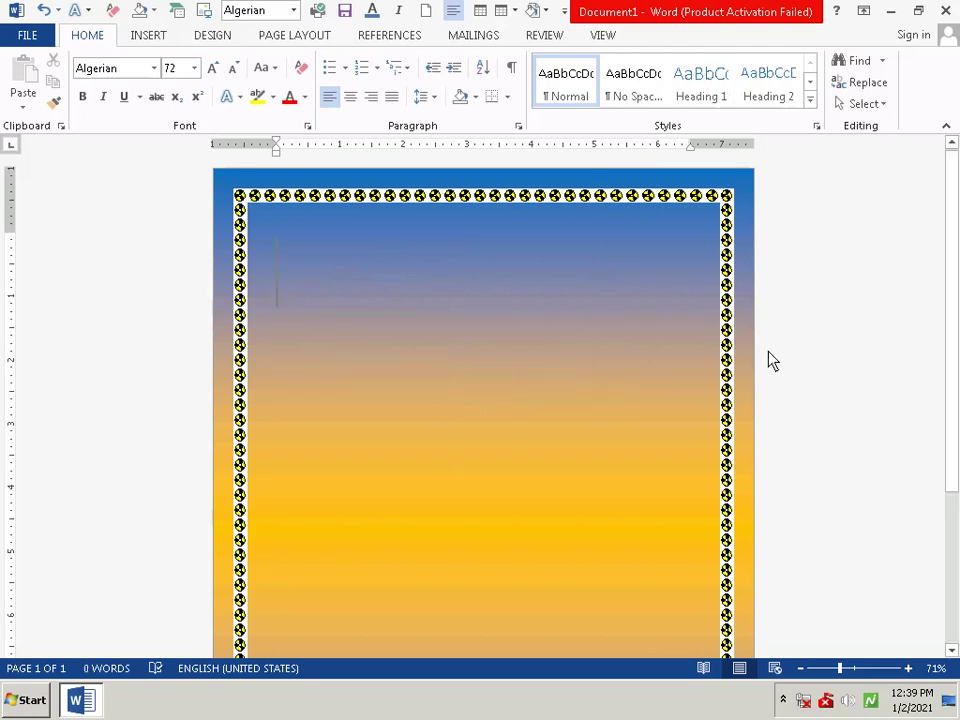
pyautogui.click(945, 10)
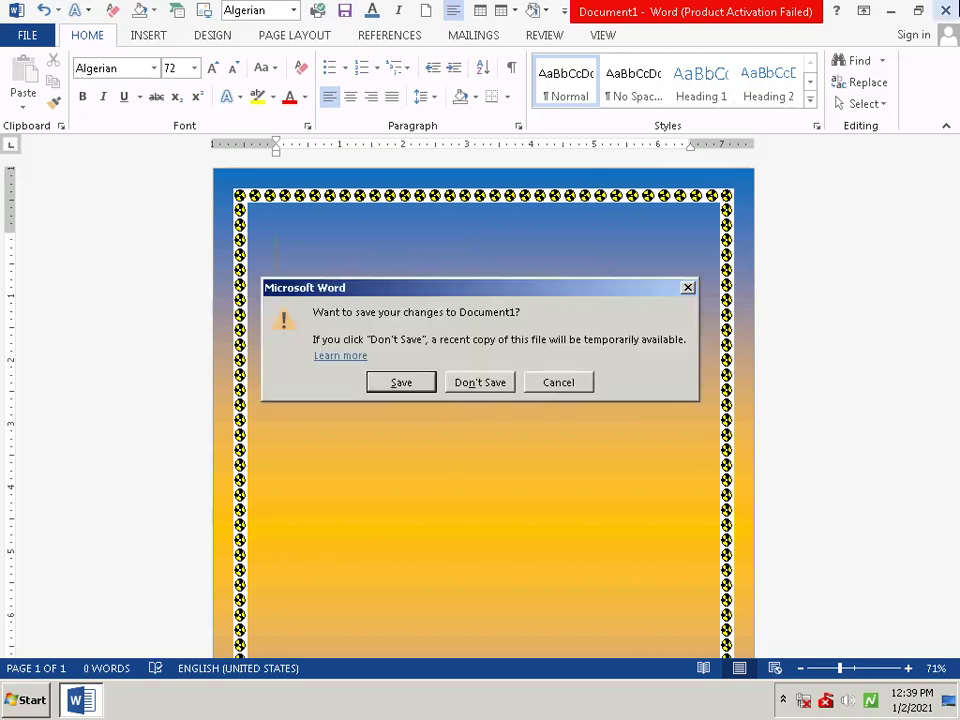
# Discard the draft, relaunch Word 2013 and open the saved New Year document from Recent.
pyautogui.click(497, 385)
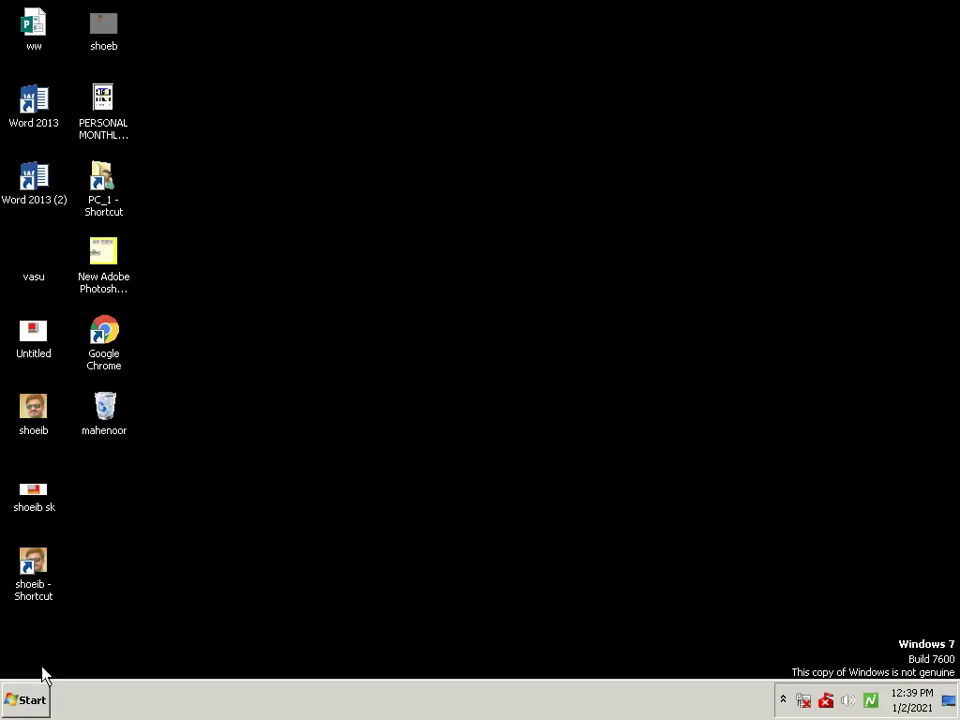
pyautogui.click(18, 700)
pyautogui.click(112, 495)
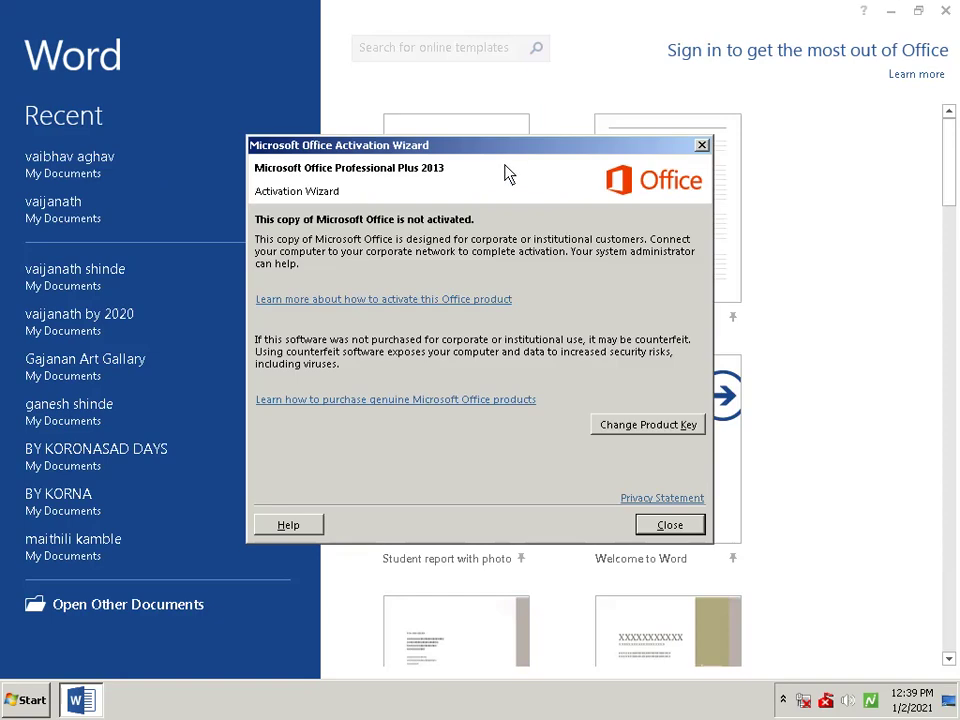
pyautogui.click(703, 146)
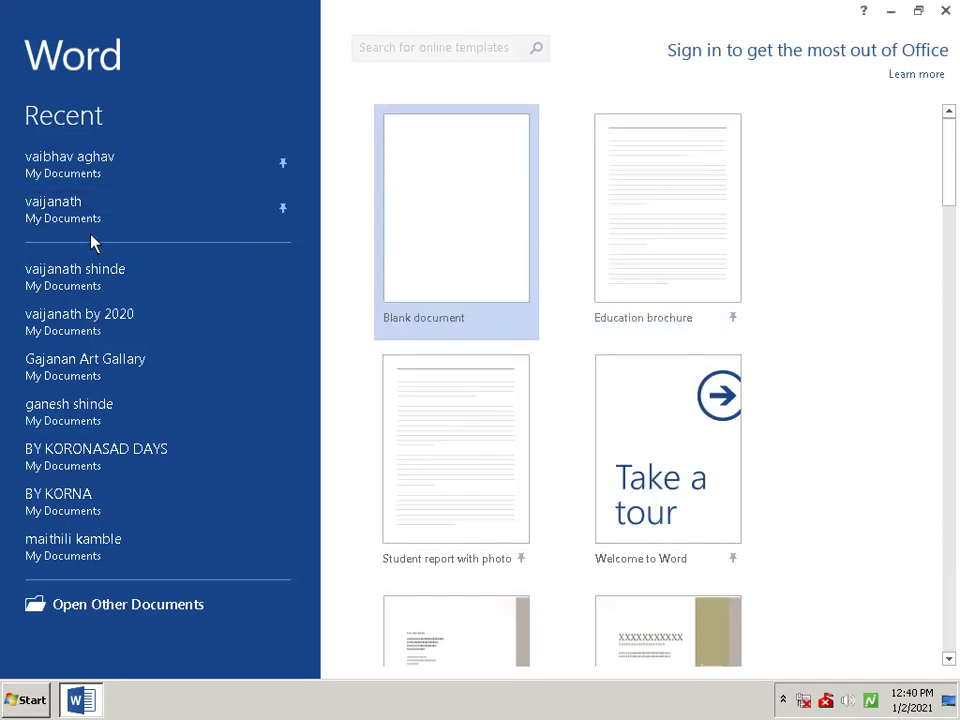
pyautogui.click(111, 270)
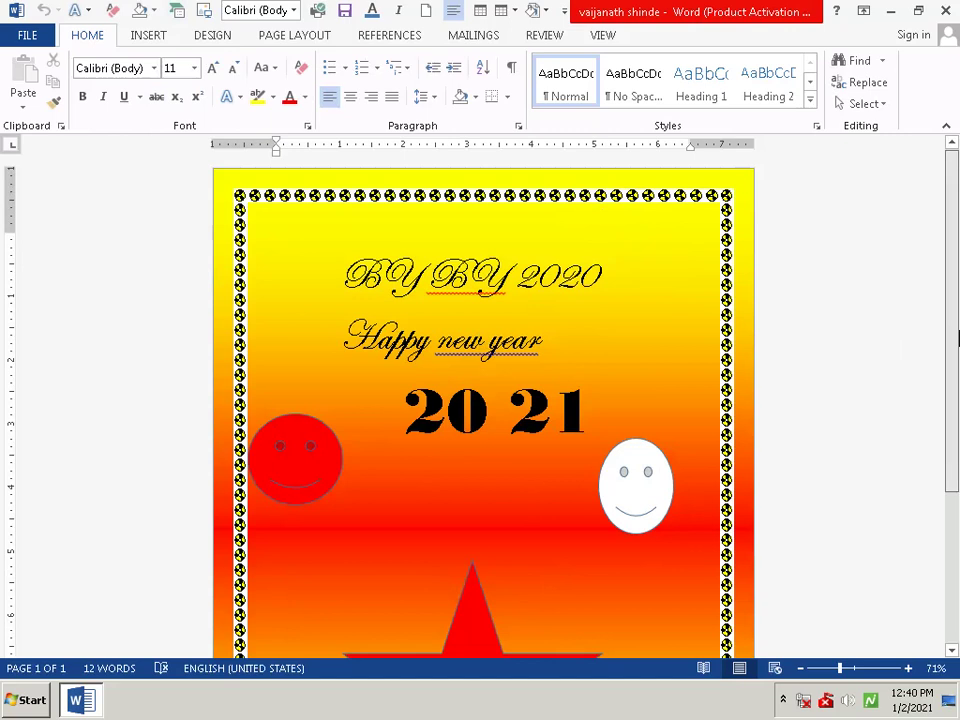
# Review the New Year page, shrink the zoom to a 23% whole-page view, and exit Word.
pyautogui.scroll(-5, 957, 508)
pyautogui.scroll(2, 957, 508)
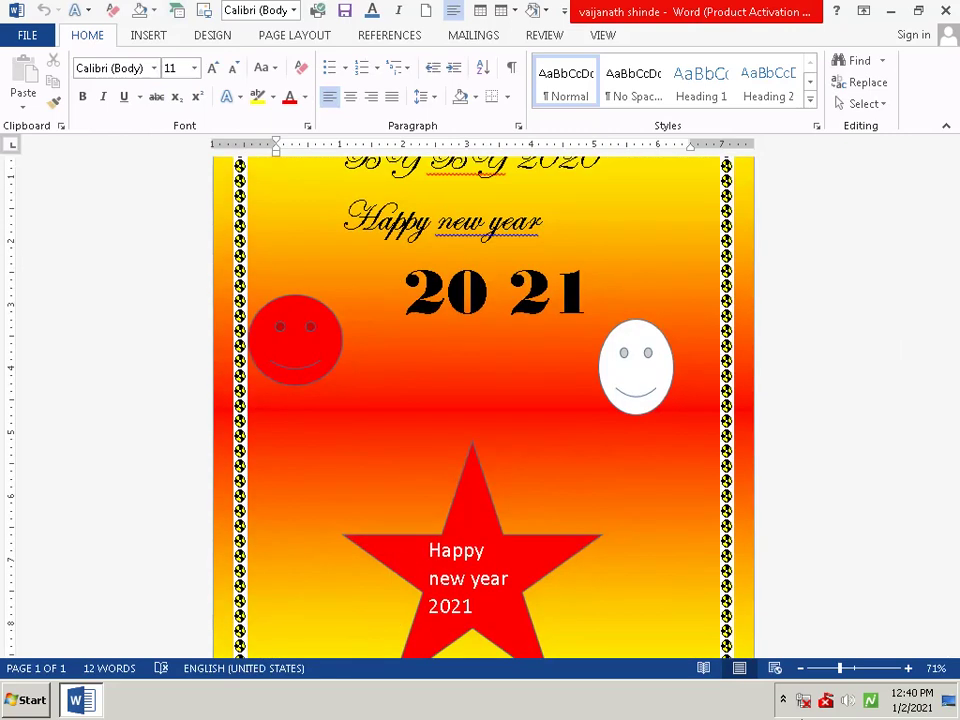
pyautogui.moveTo(848, 667); pyautogui.dragTo(843, 670)
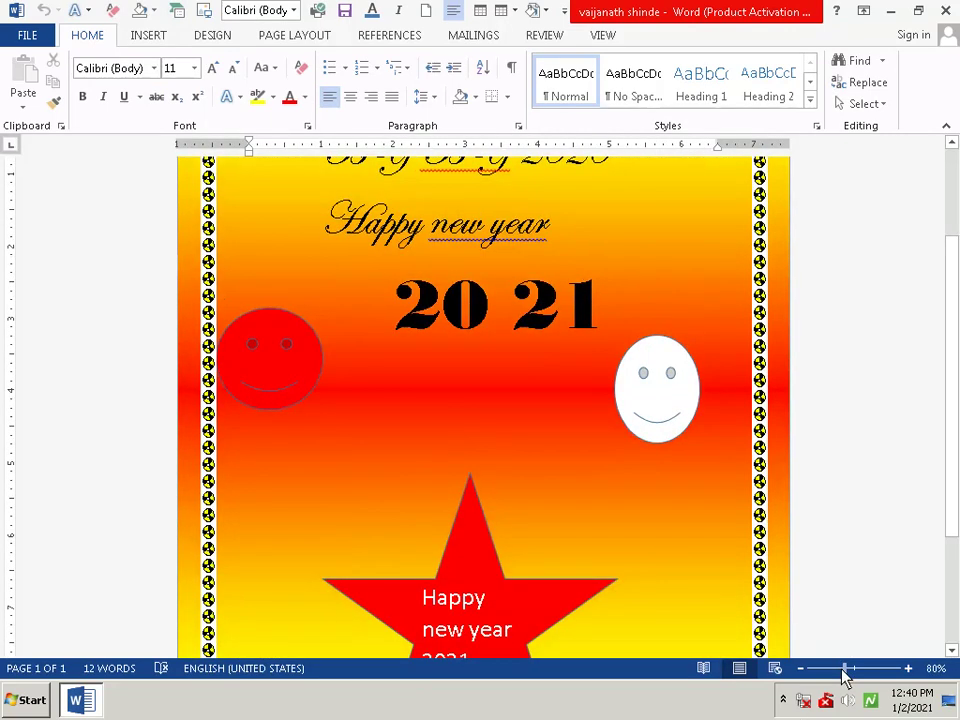
pyautogui.click(822, 675)
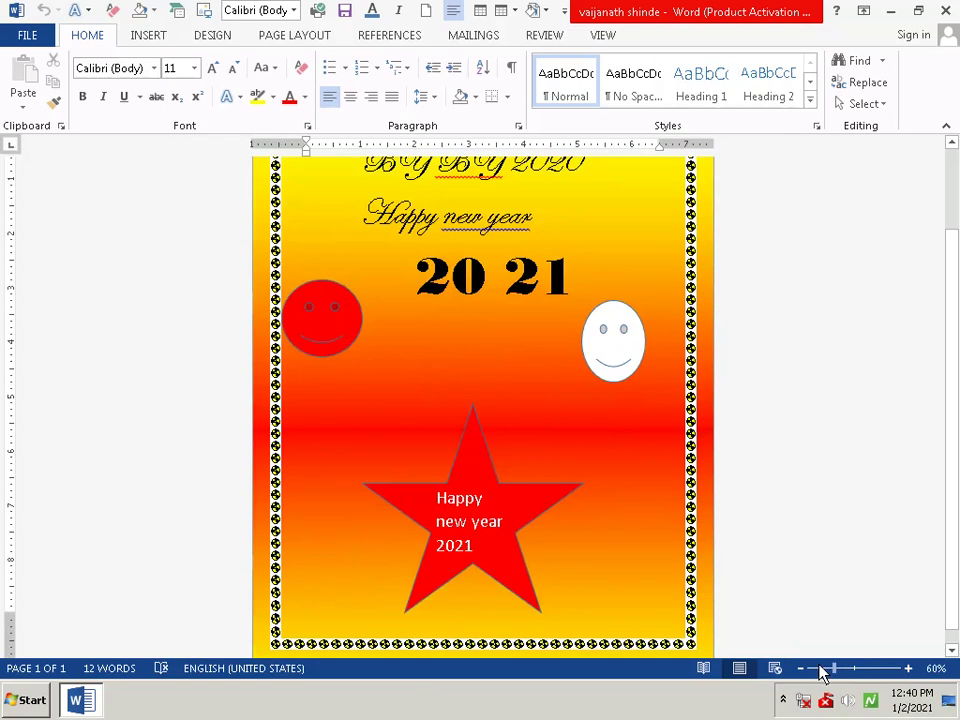
pyautogui.click(816, 667)
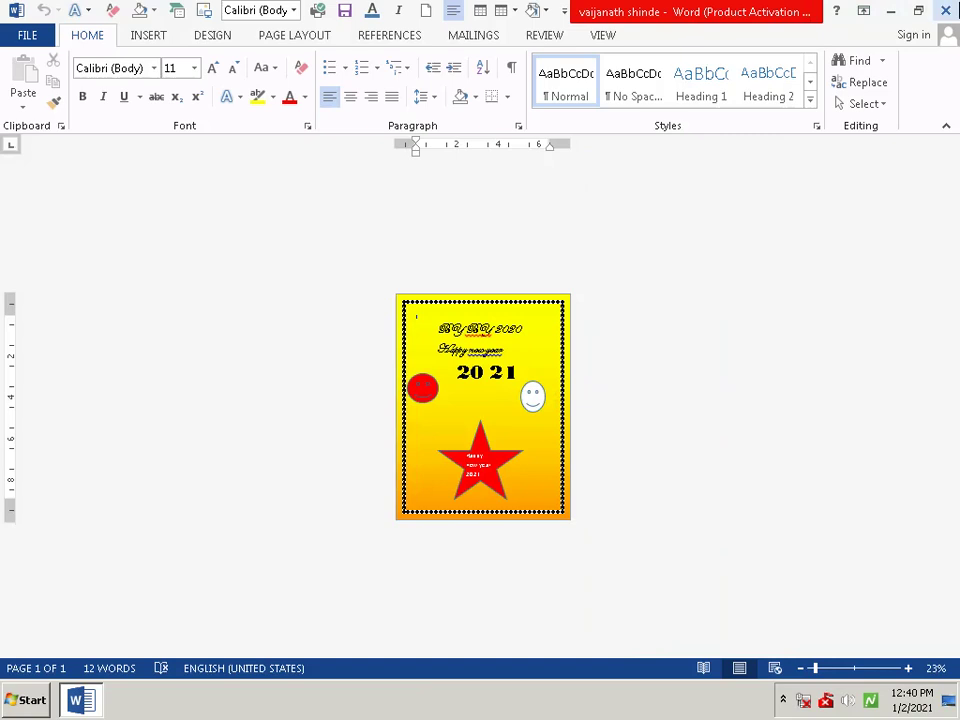
pyautogui.click(950, 10)
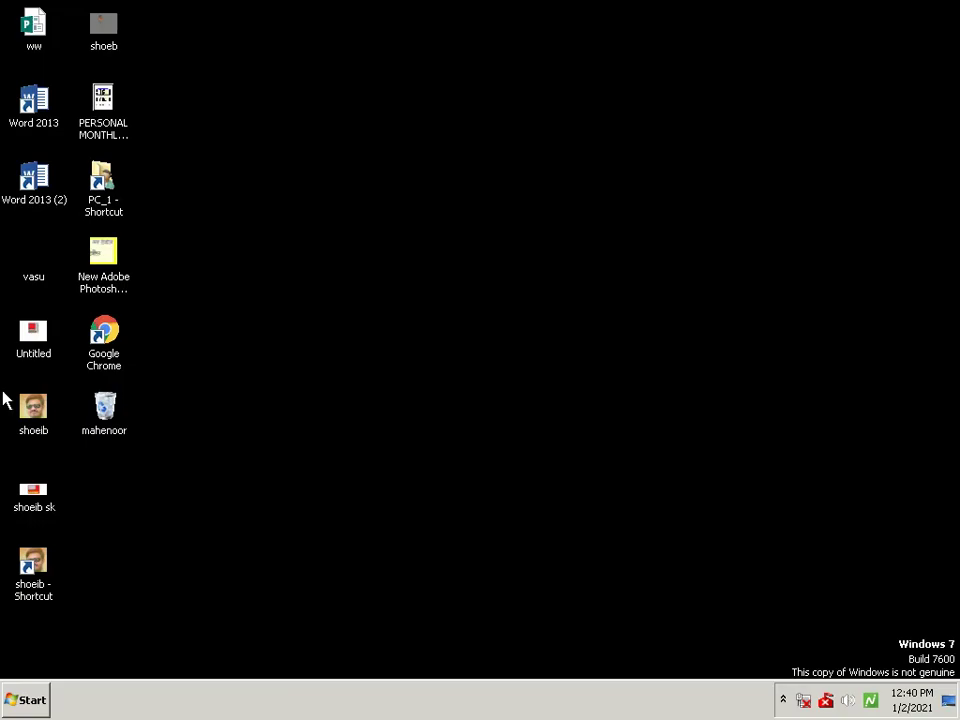
# Relaunch Word 2013, create a blank document and zoom the page to about 91%.
pyautogui.click(8, 708)
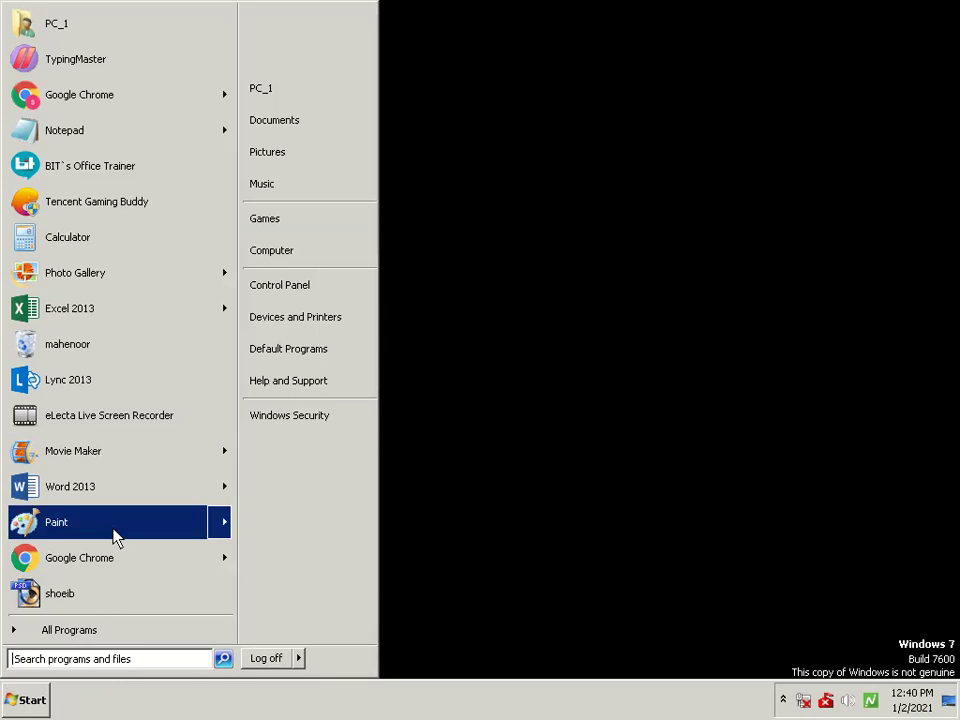
pyautogui.click(122, 489)
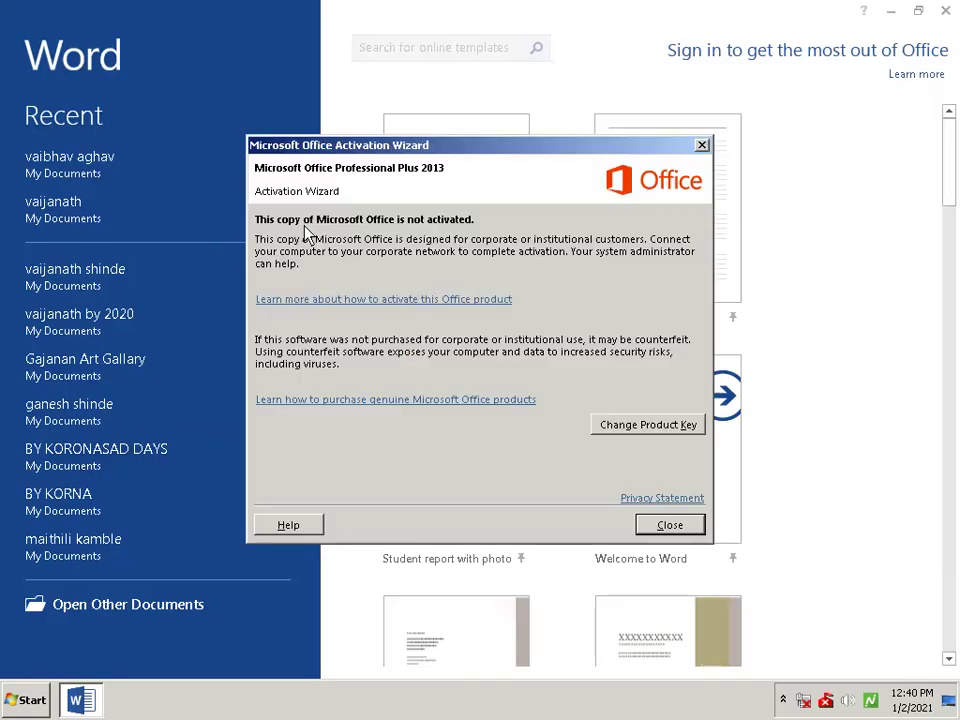
pyautogui.click(702, 146)
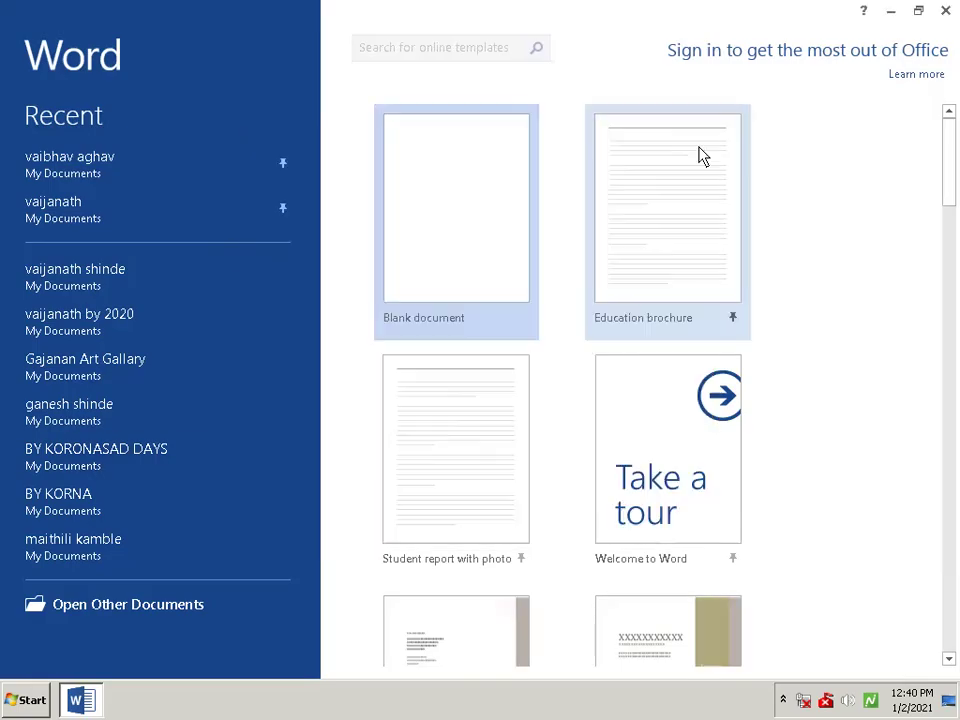
pyautogui.click(476, 192)
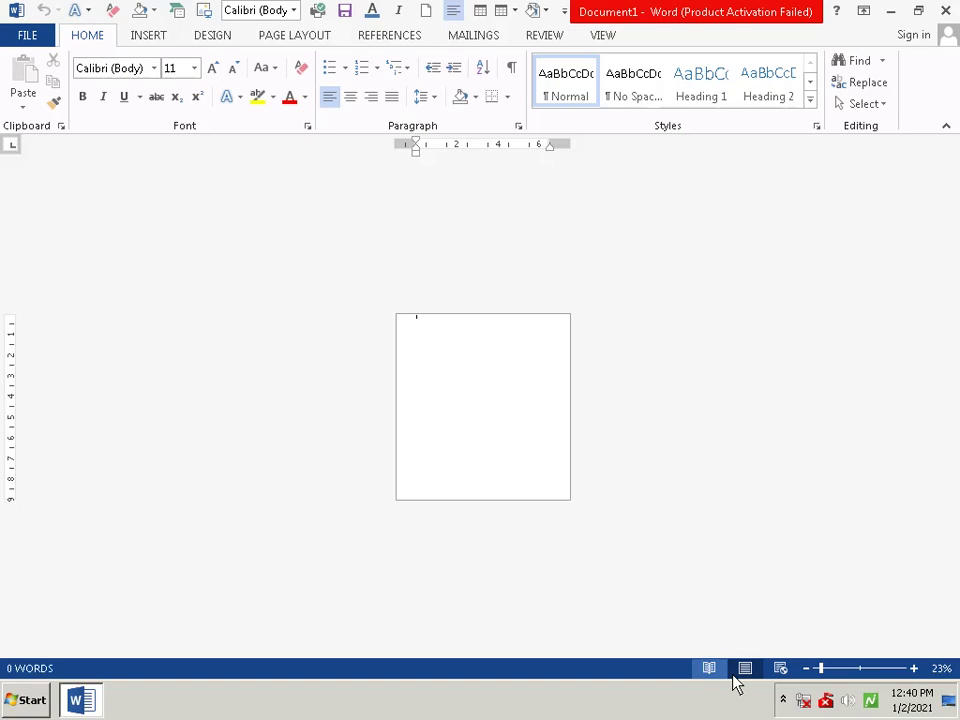
pyautogui.click(836, 668)
pyautogui.moveTo(836, 668); pyautogui.dragTo(860, 662)
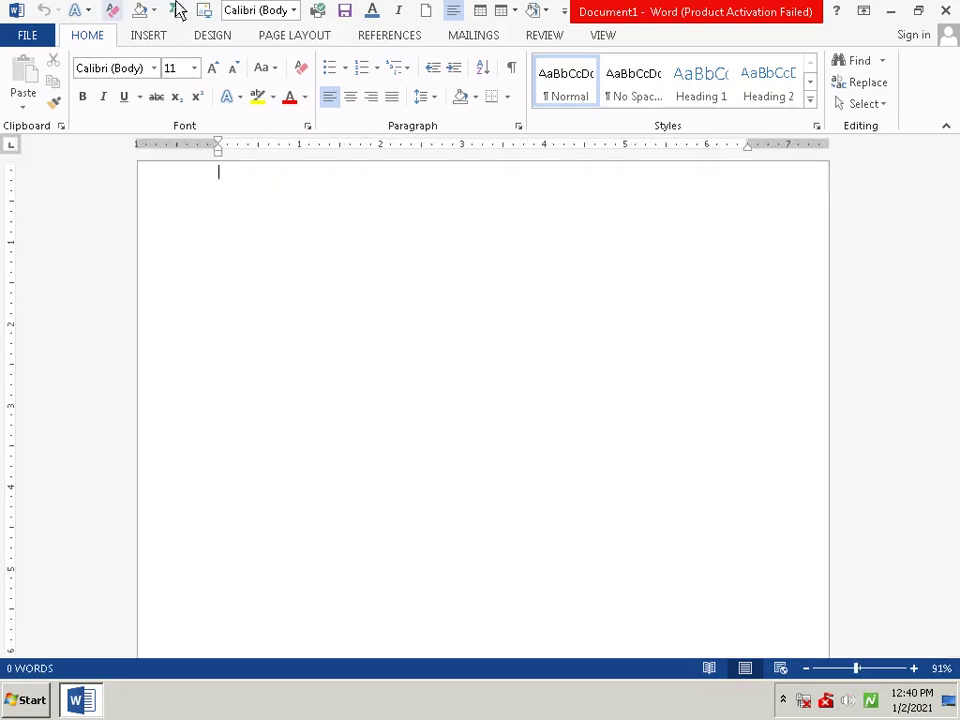
pyautogui.click(210, 38)
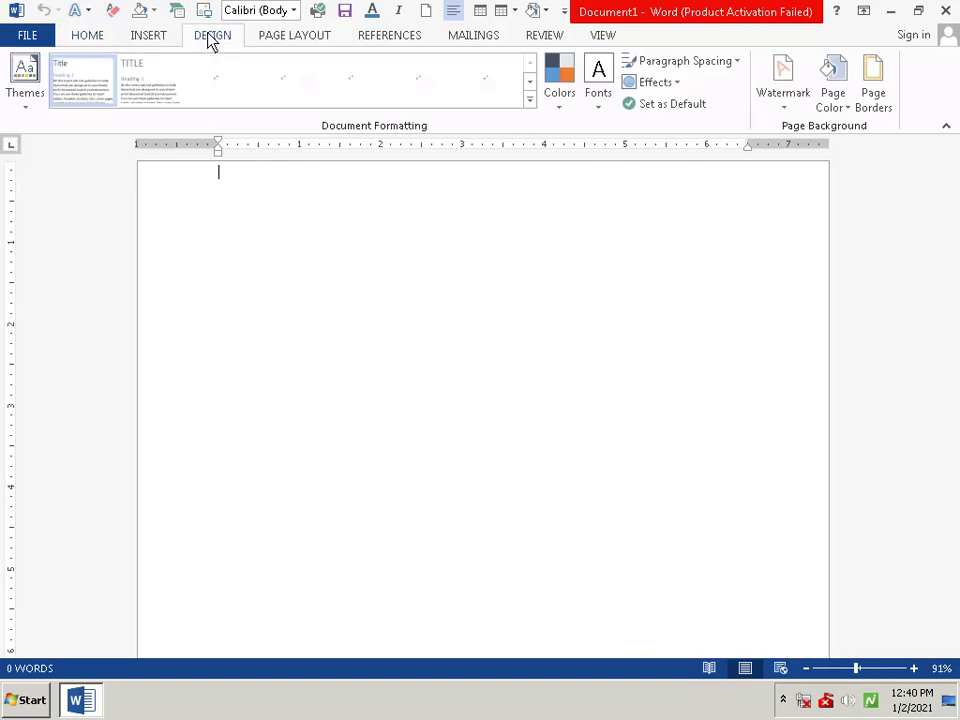
# Fill the page with a horizontal two-colour gradient, gold at the top fading to yellow.
pyautogui.click(847, 110)
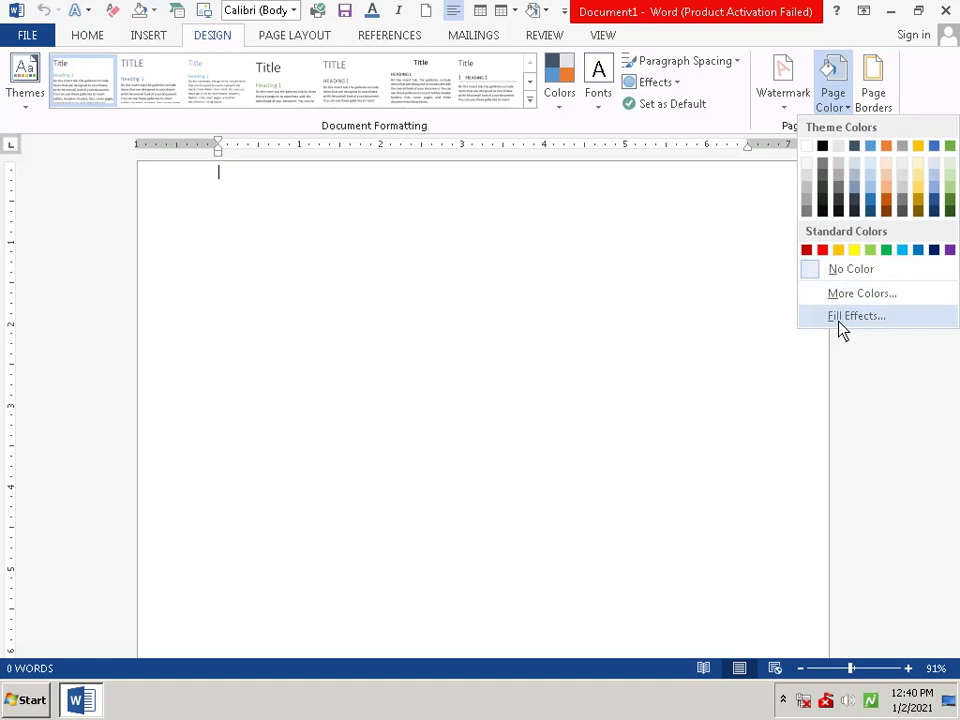
pyautogui.click(845, 318)
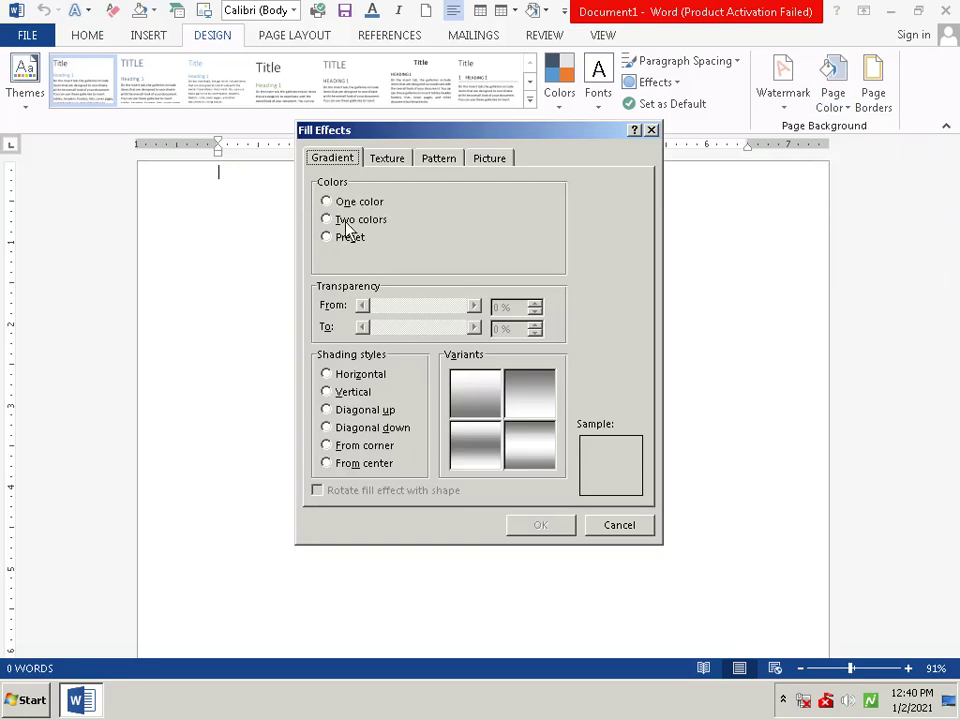
pyautogui.click(327, 219)
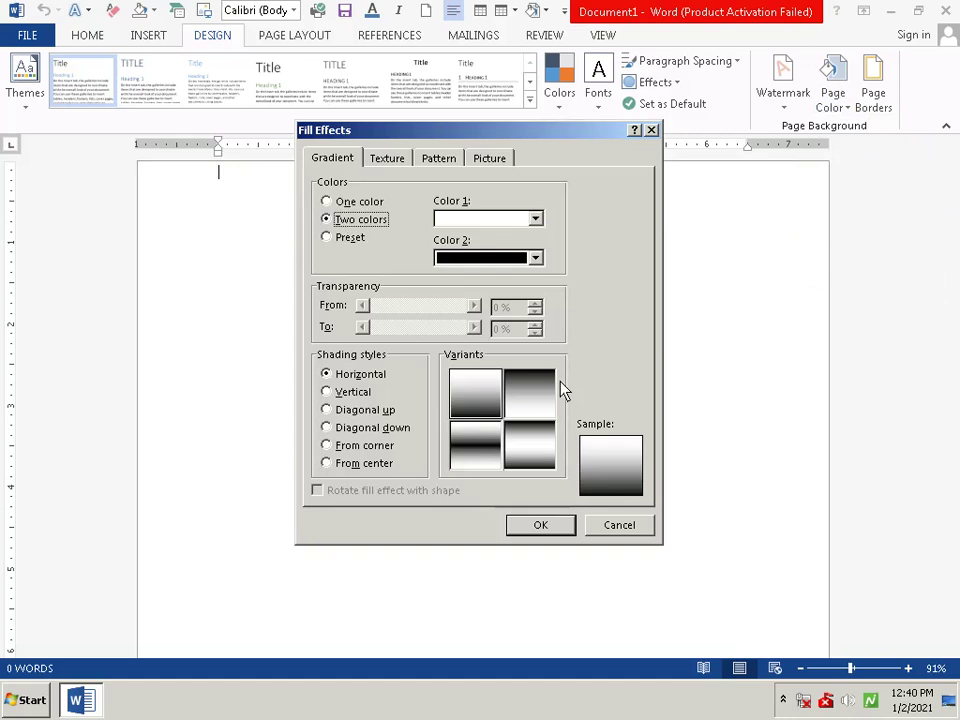
pyautogui.click(536, 258)
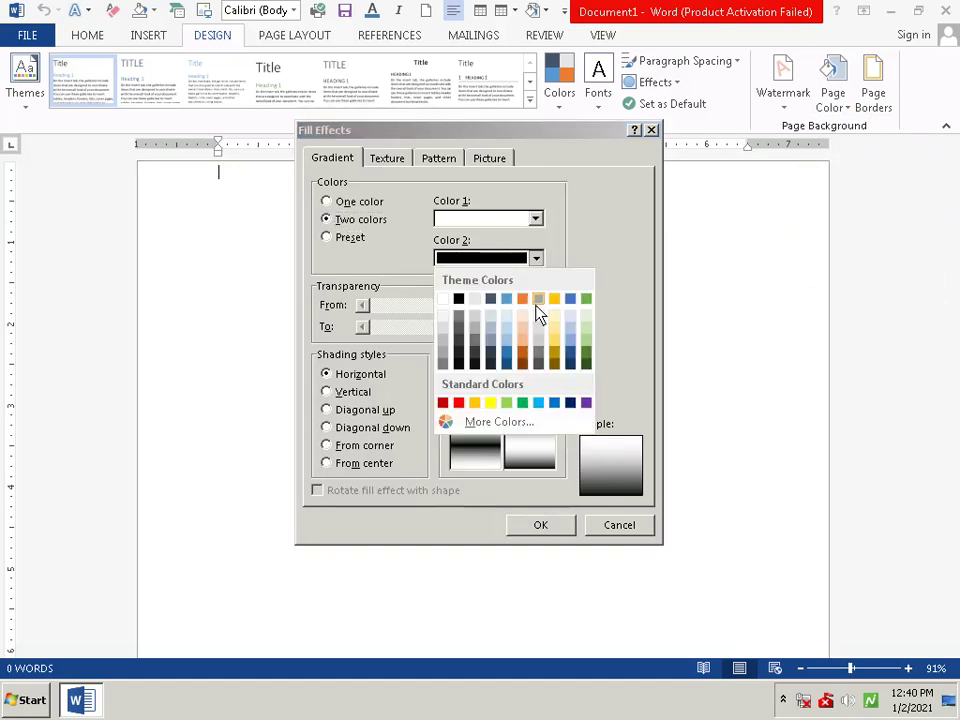
pyautogui.click(490, 404)
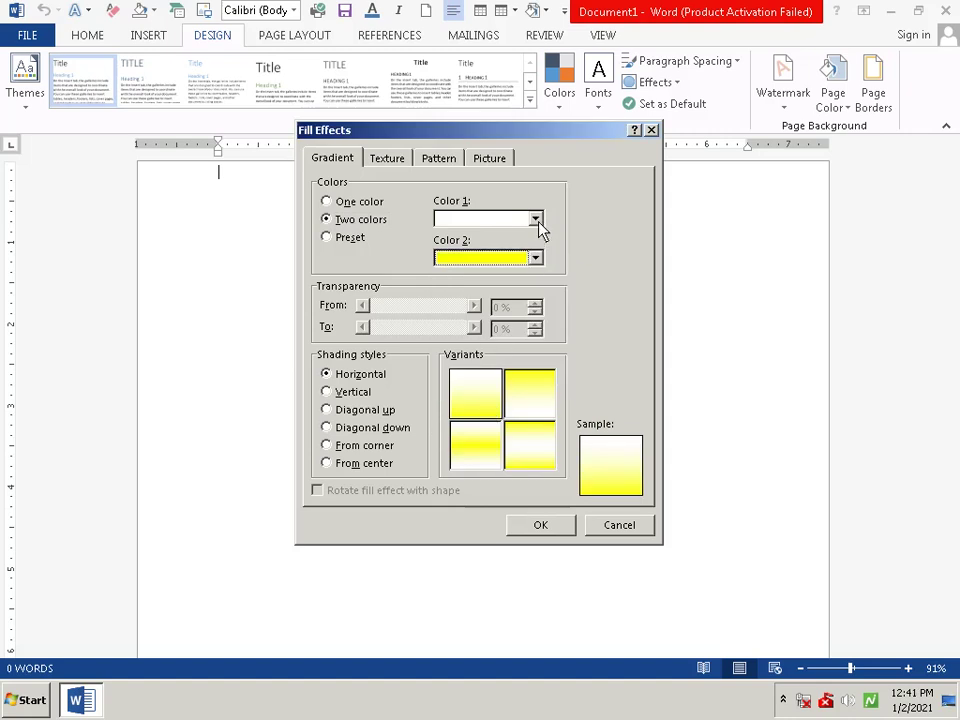
pyautogui.click(538, 224)
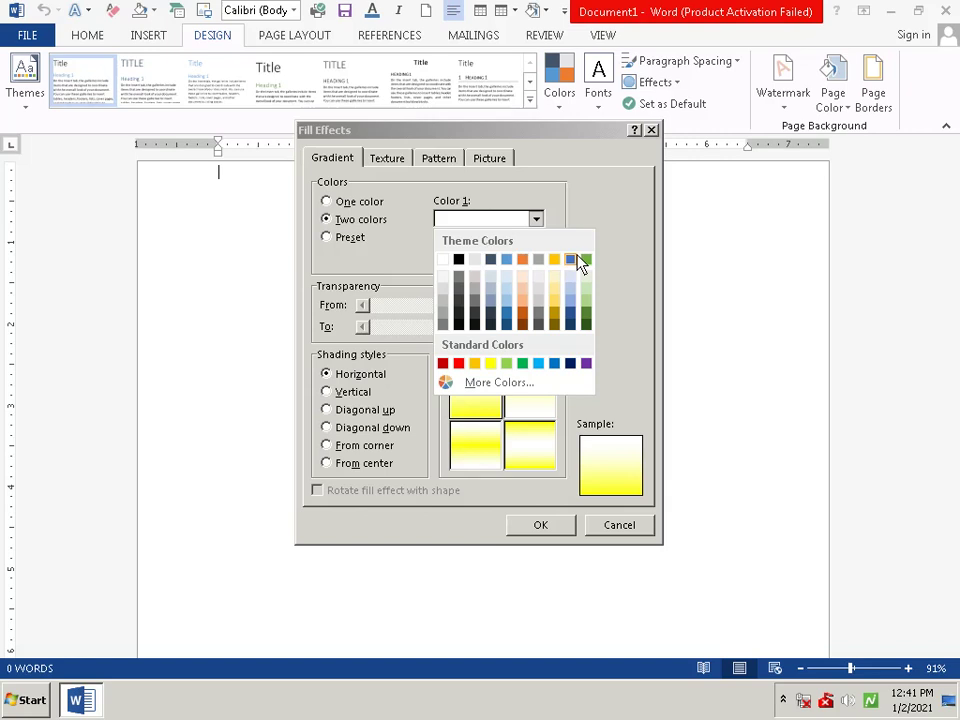
pyautogui.click(558, 259)
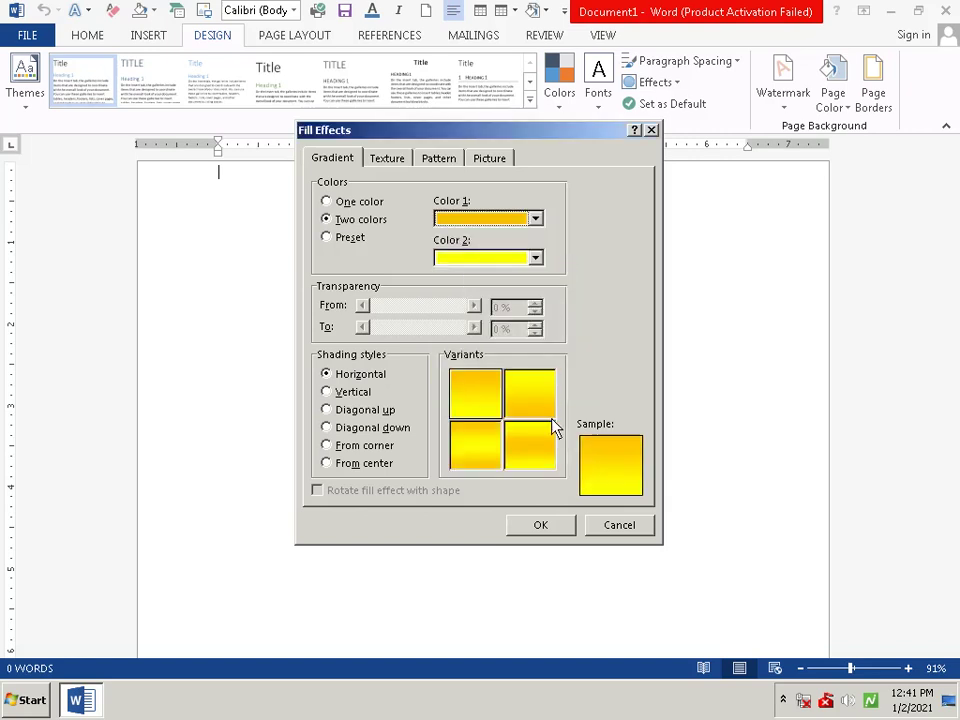
pyautogui.click(544, 538)
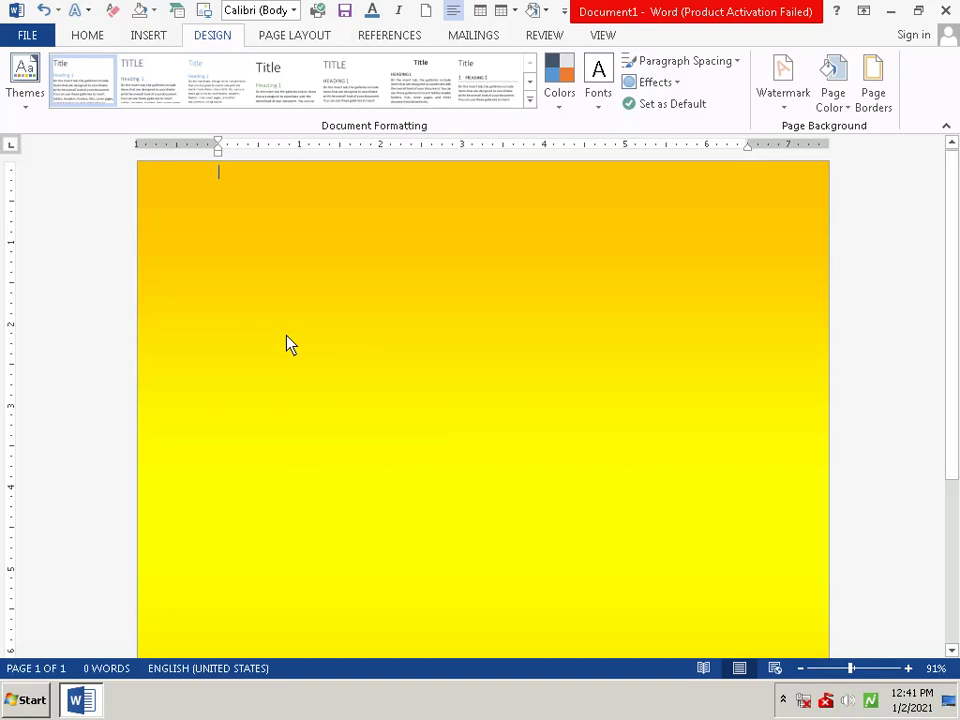
# Start a new line indented two tabs and set the font size to 72.
pyautogui.press('Return')
pyautogui.press('Tab')
pyautogui.press('Tab')
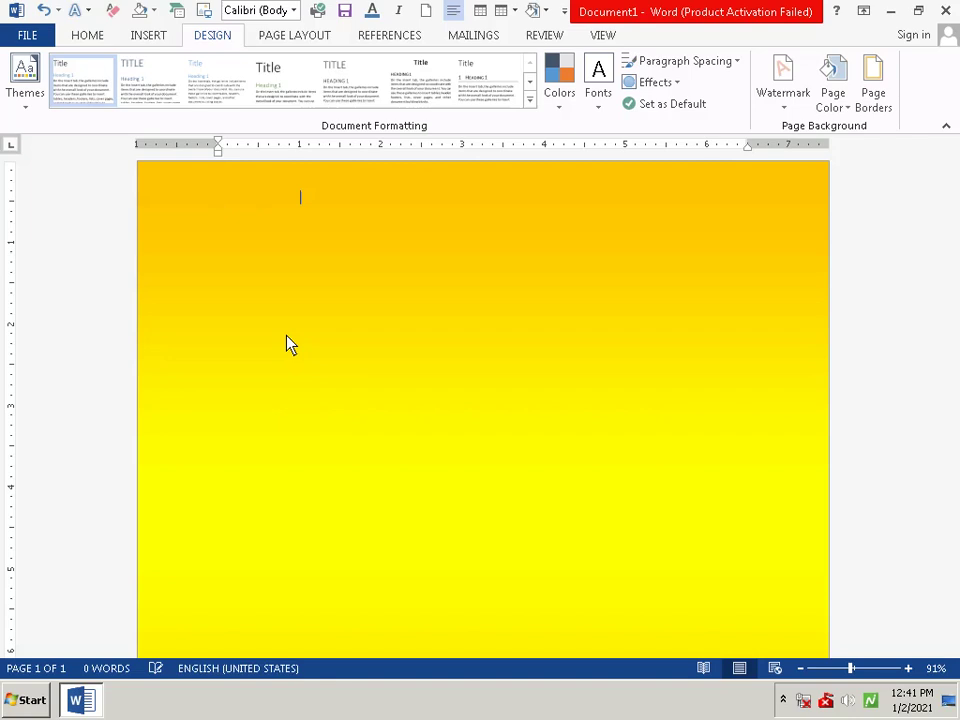
pyautogui.press('Tab')
pyautogui.click(90, 36)
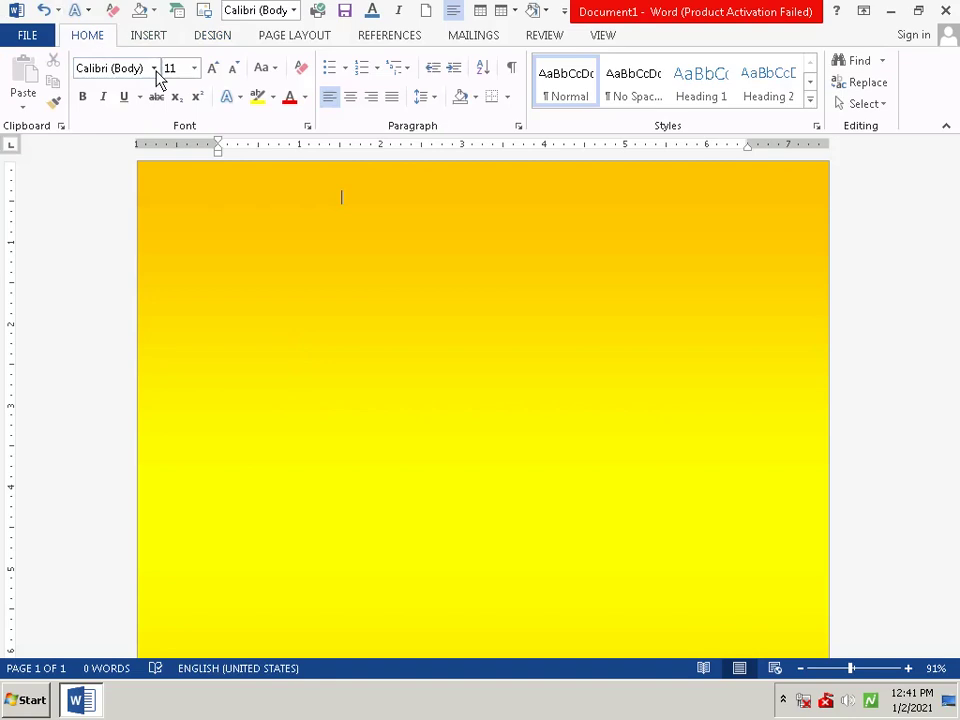
pyautogui.click(195, 69)
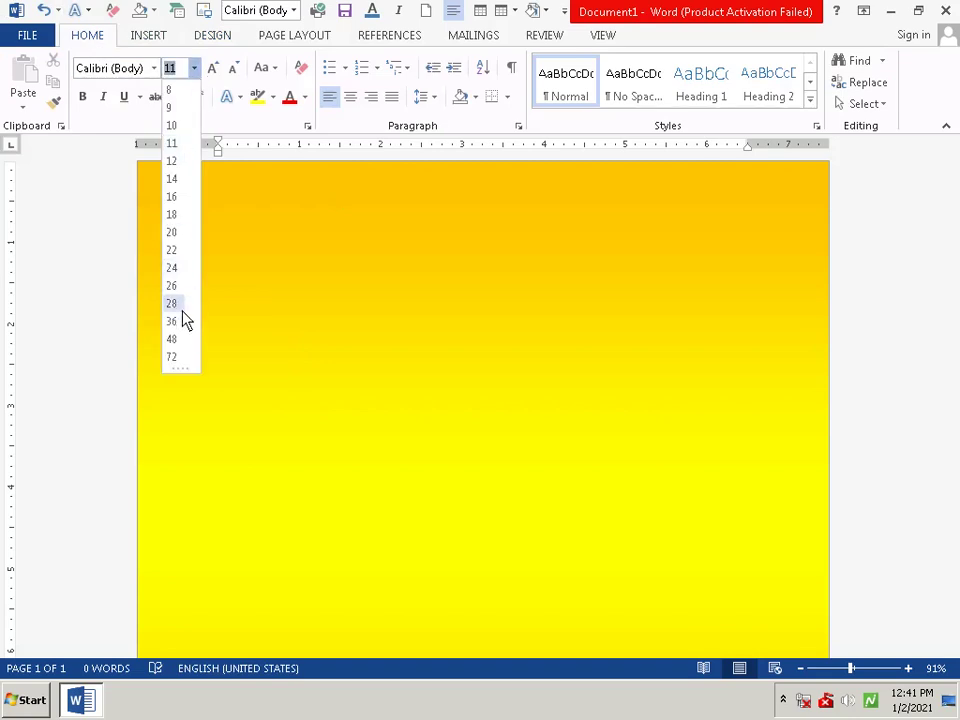
pyautogui.click(175, 362)
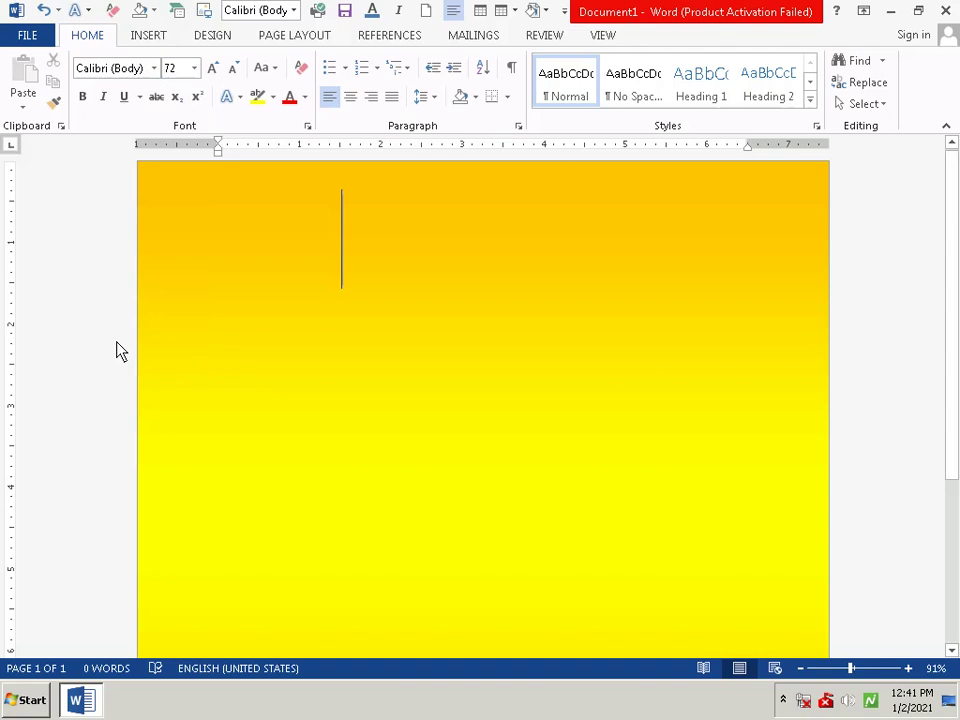
pyautogui.hotkey('ctrl', 'z')
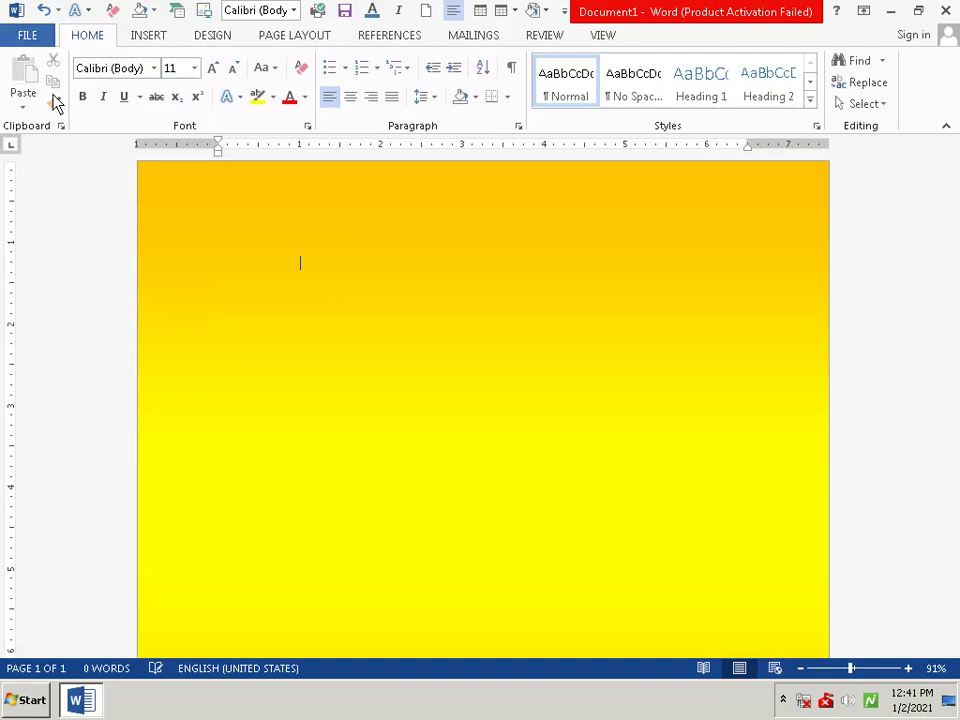
pyautogui.click(195, 68)
pyautogui.click(171, 357)
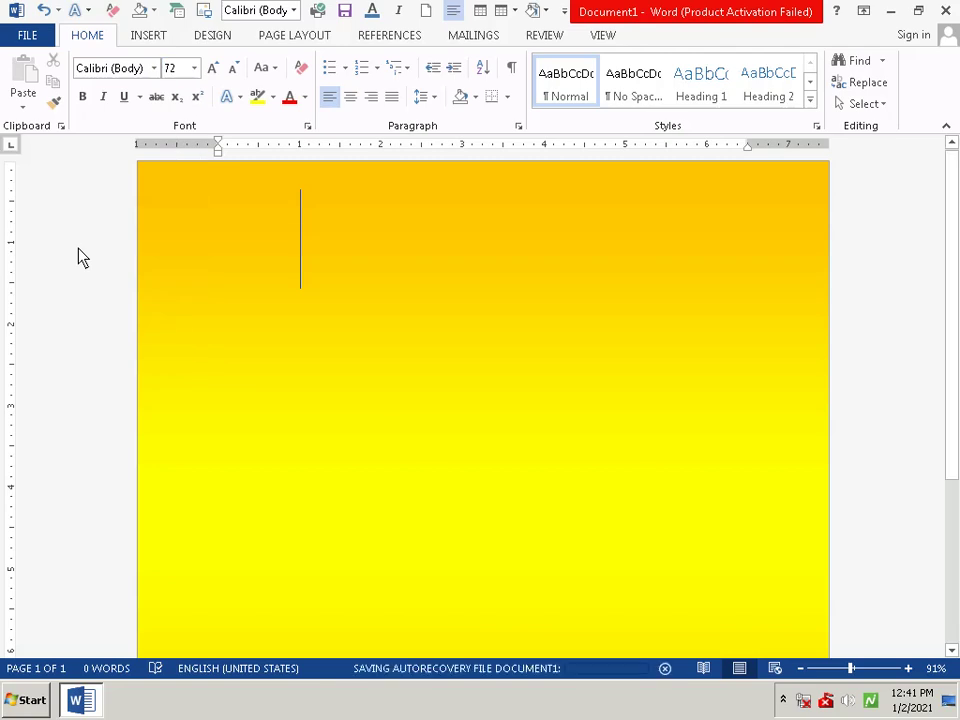
# Type the heading 'By BY 2020' and start a new line beneath it.
pyautogui.write('H')
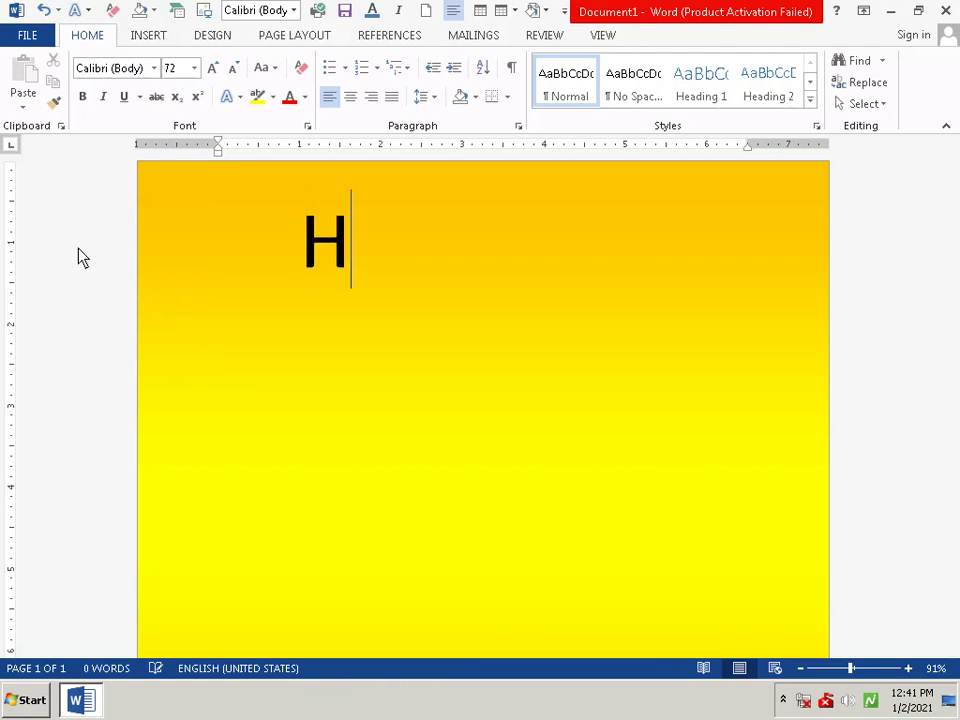
pyautogui.write('a')
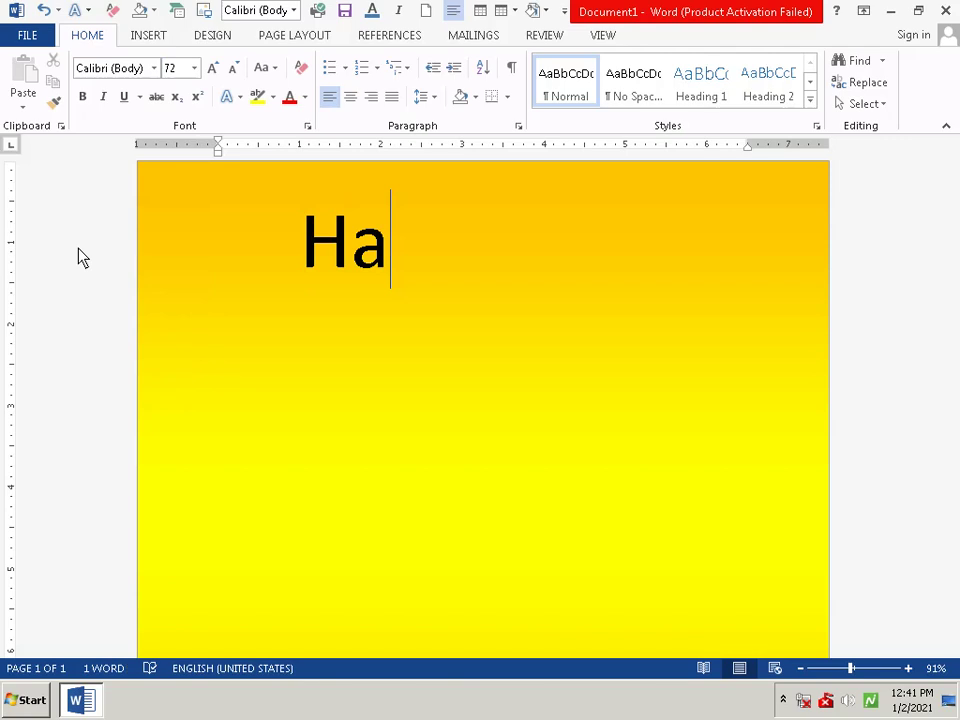
pyautogui.write('ppy')
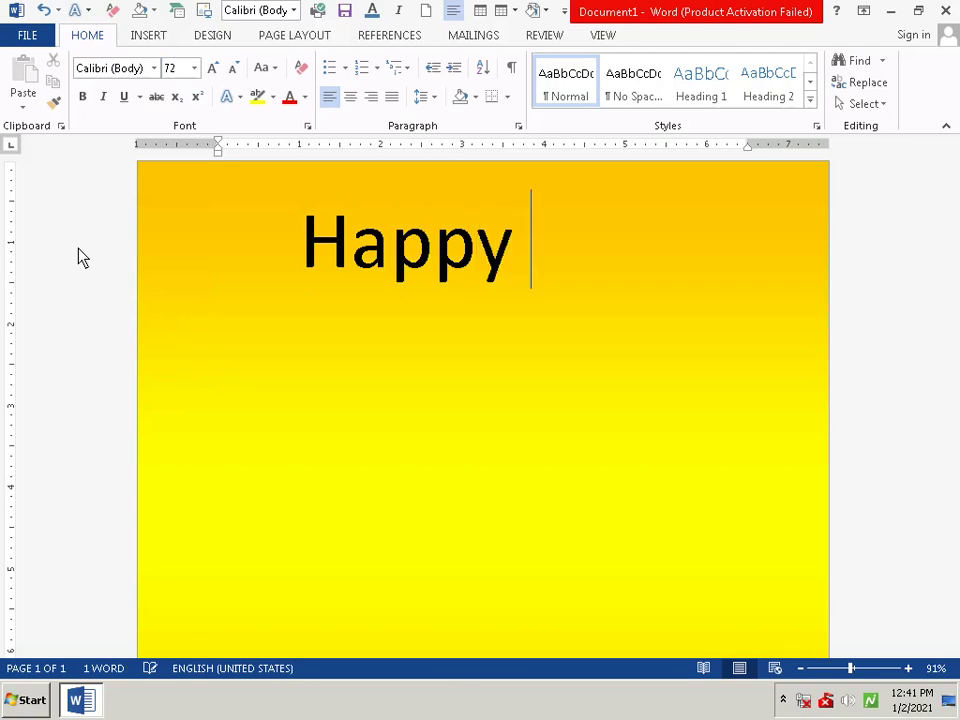
pyautogui.write('n')
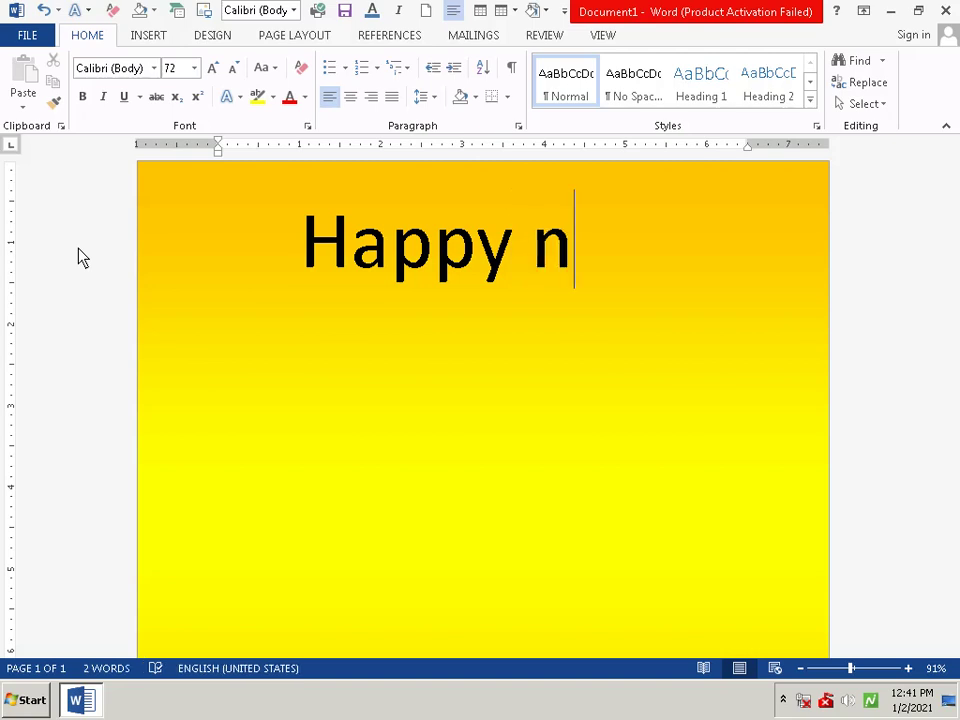
pyautogui.write('ew')
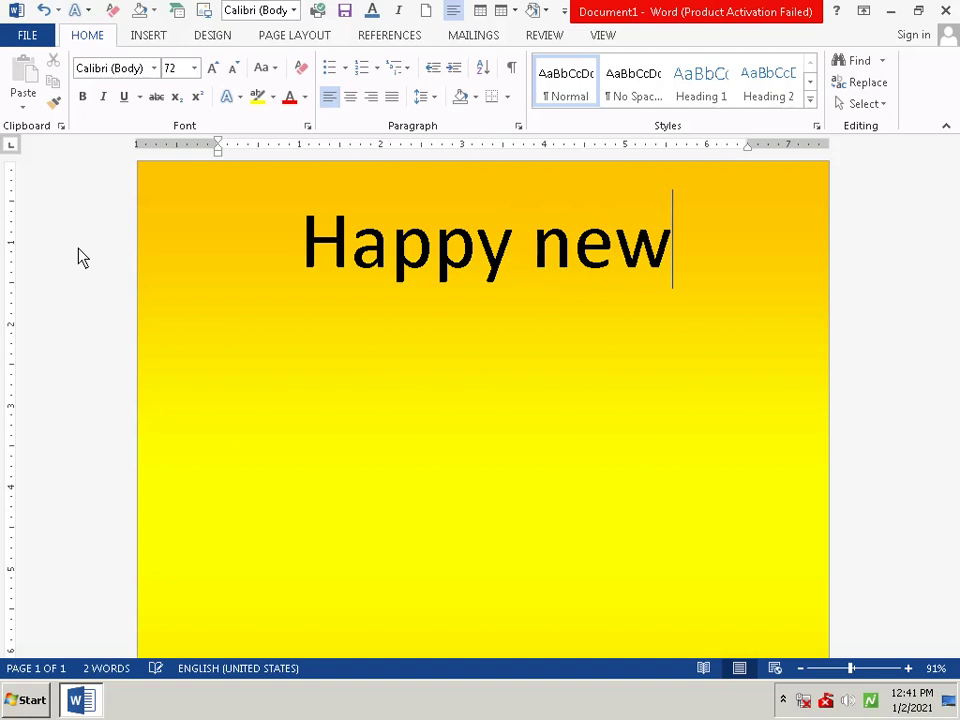
pyautogui.press('BackSpace')
pyautogui.press('BackSpace')
pyautogui.press('BackSpace')
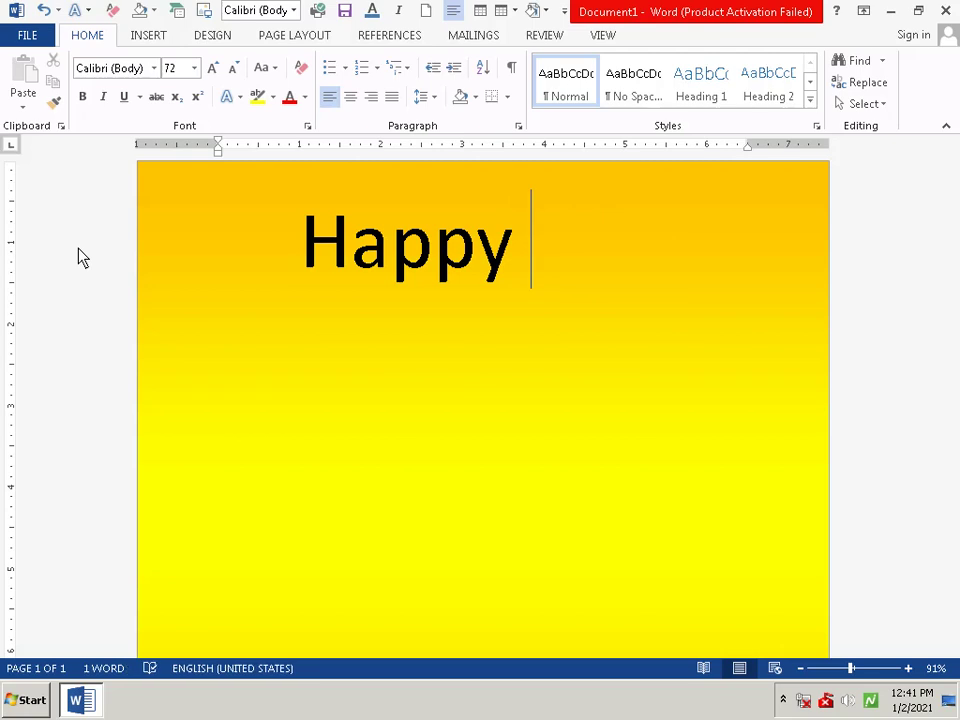
pyautogui.write('N')
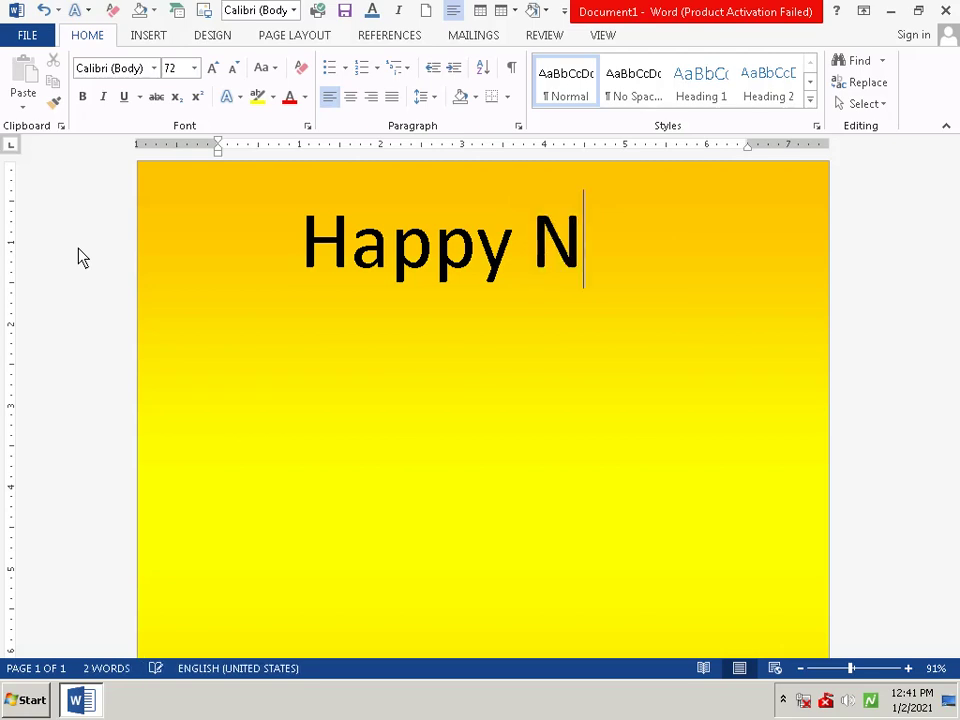
pyautogui.press('BackSpace')
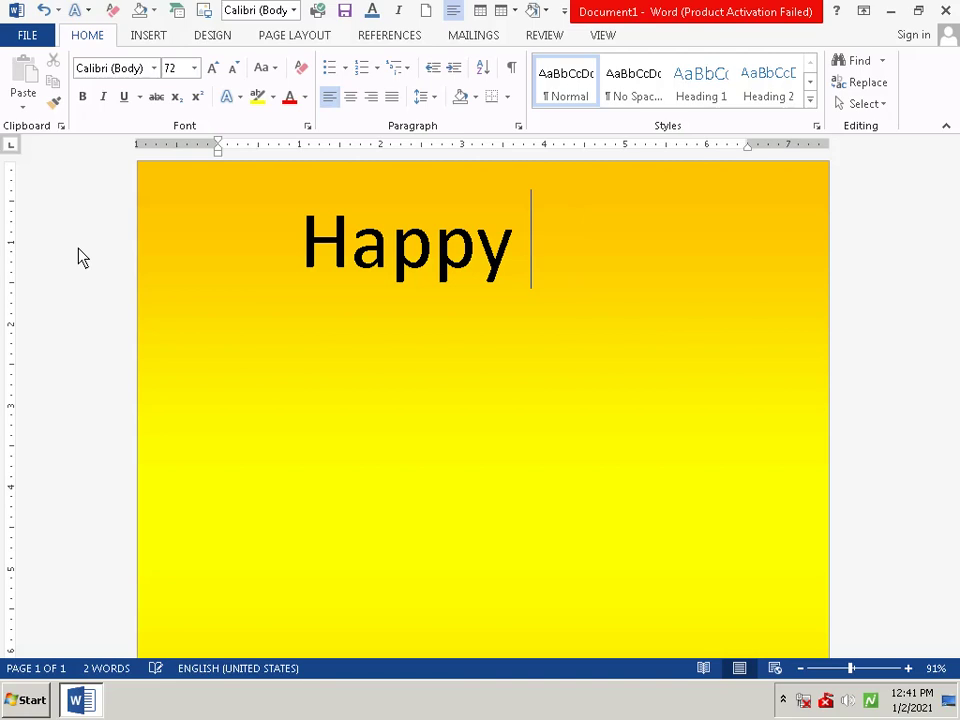
pyautogui.press('BackSpace')
pyautogui.press('BackSpace')
pyautogui.press('BackSpace')
pyautogui.press('BackSpace')
pyautogui.press('BackSpace')
pyautogui.press('BackSpace')
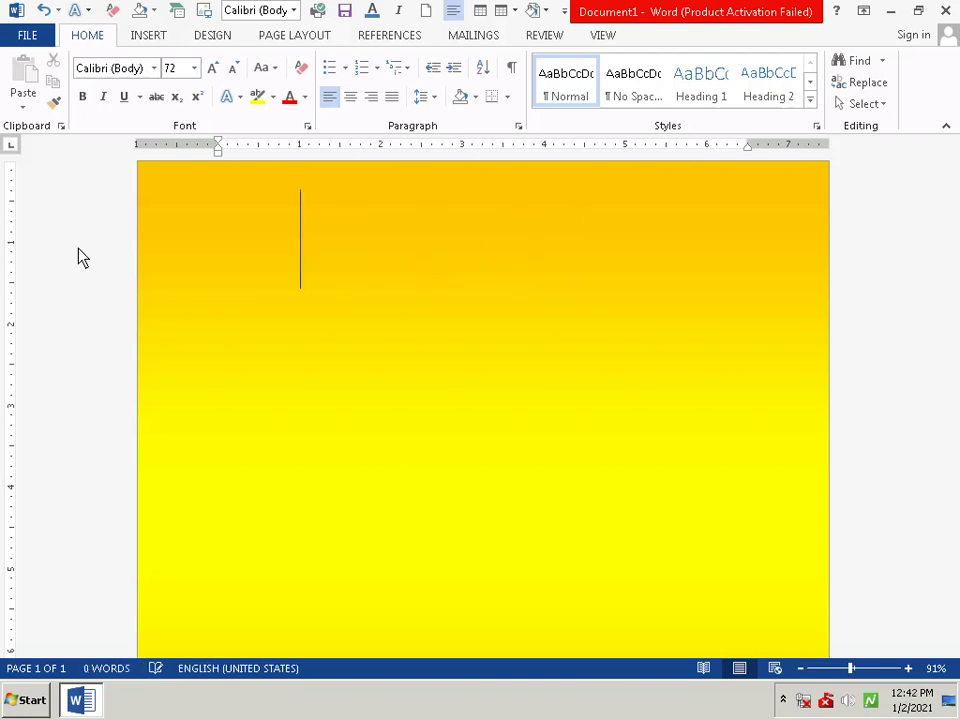
pyautogui.write('b')
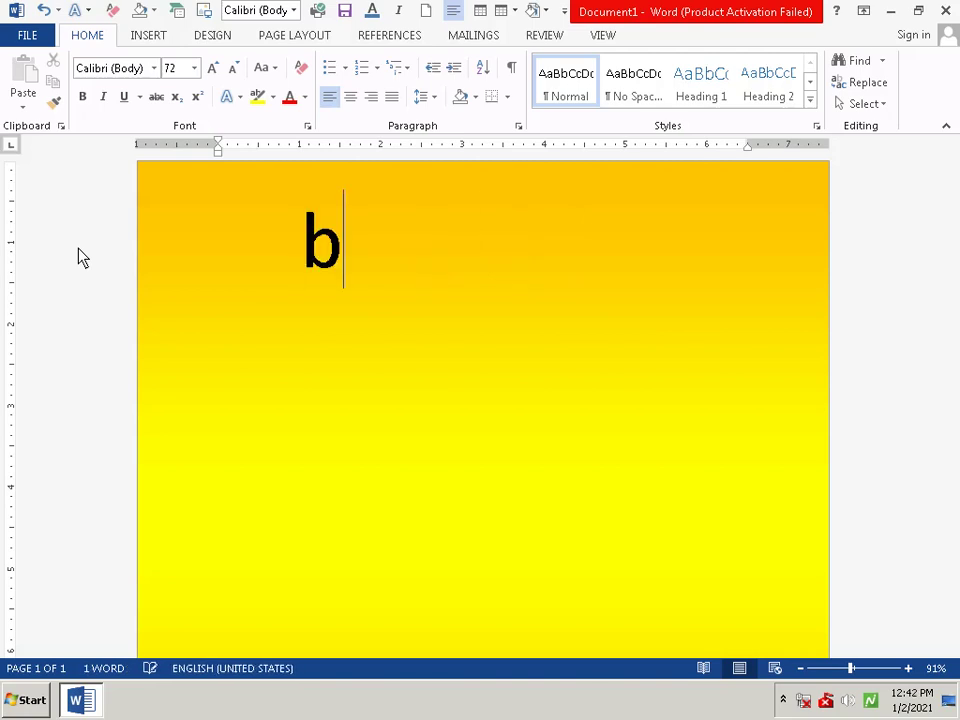
pyautogui.write('y')
pyautogui.press('BackSpace')
pyautogui.press('BackSpace')
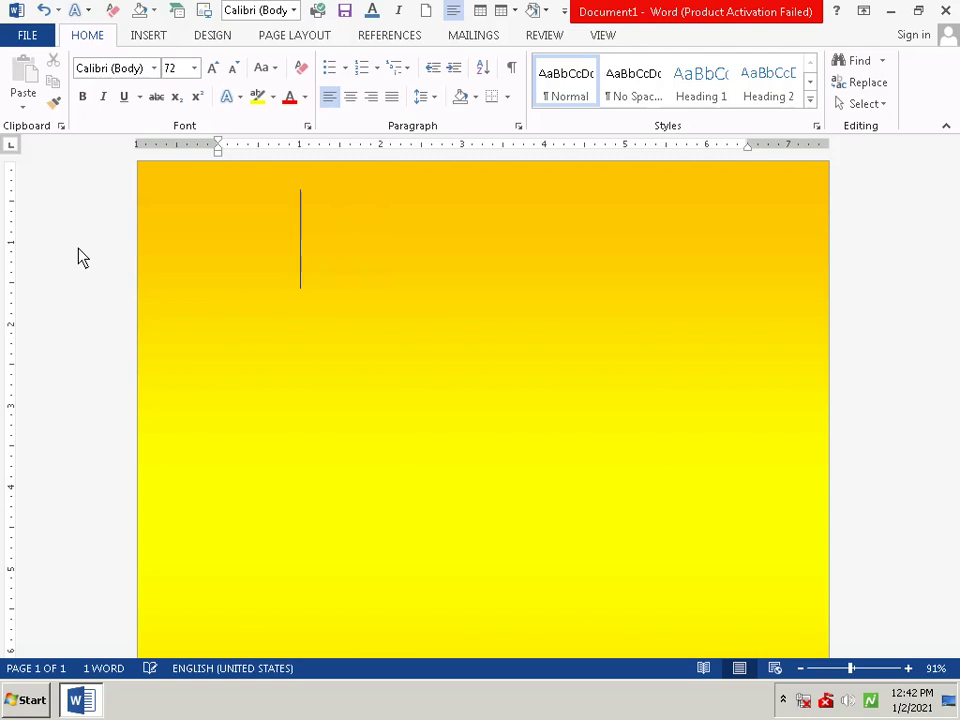
pyautogui.write('B')
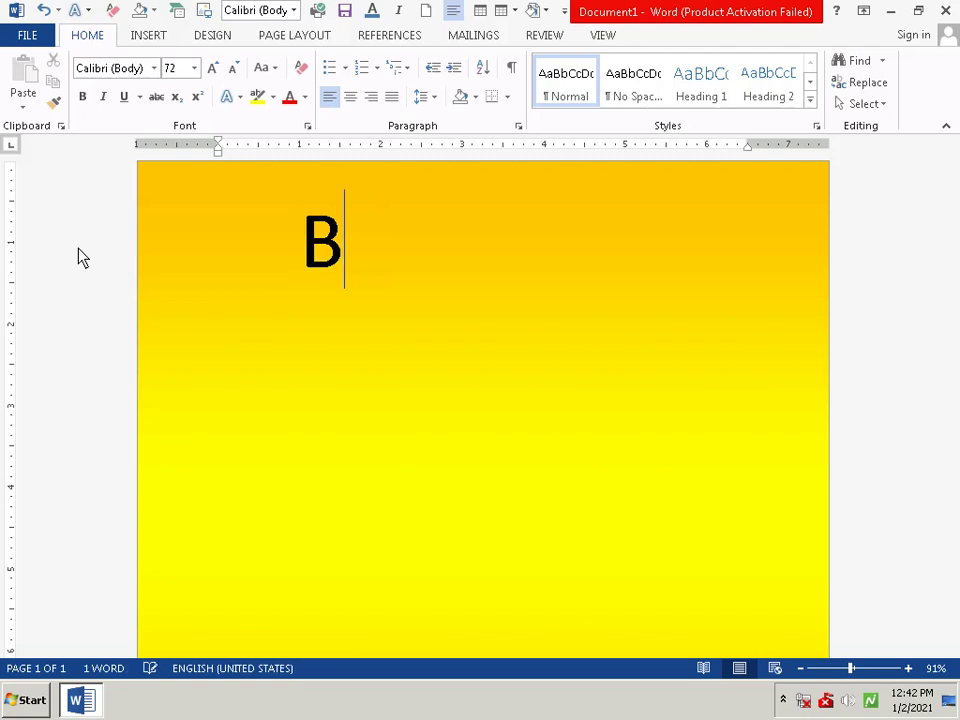
pyautogui.write('y ')
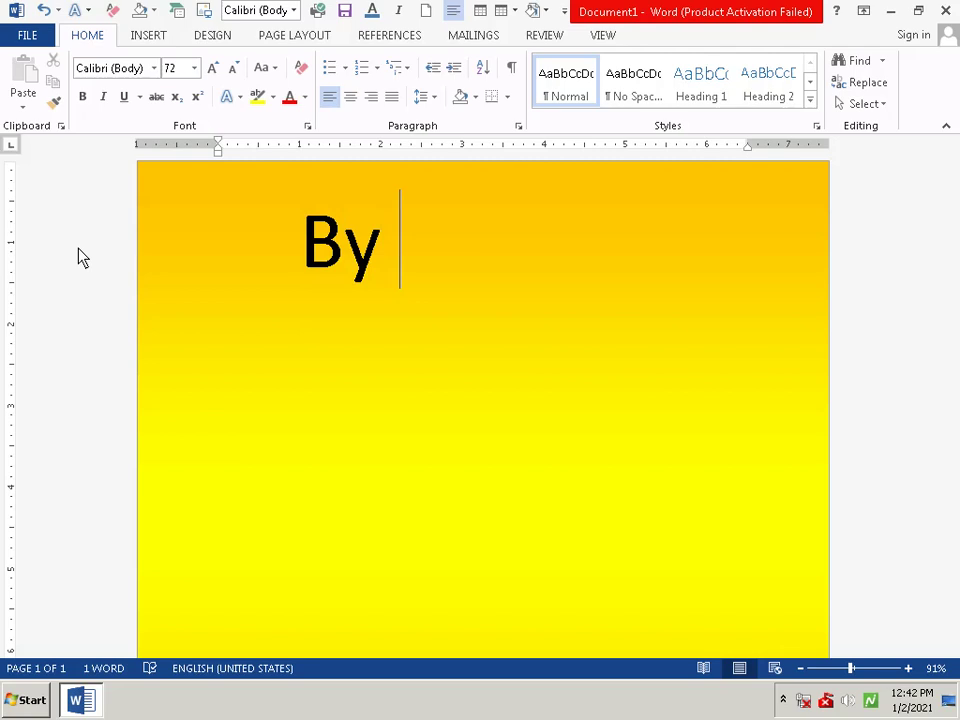
pyautogui.write('BY ')
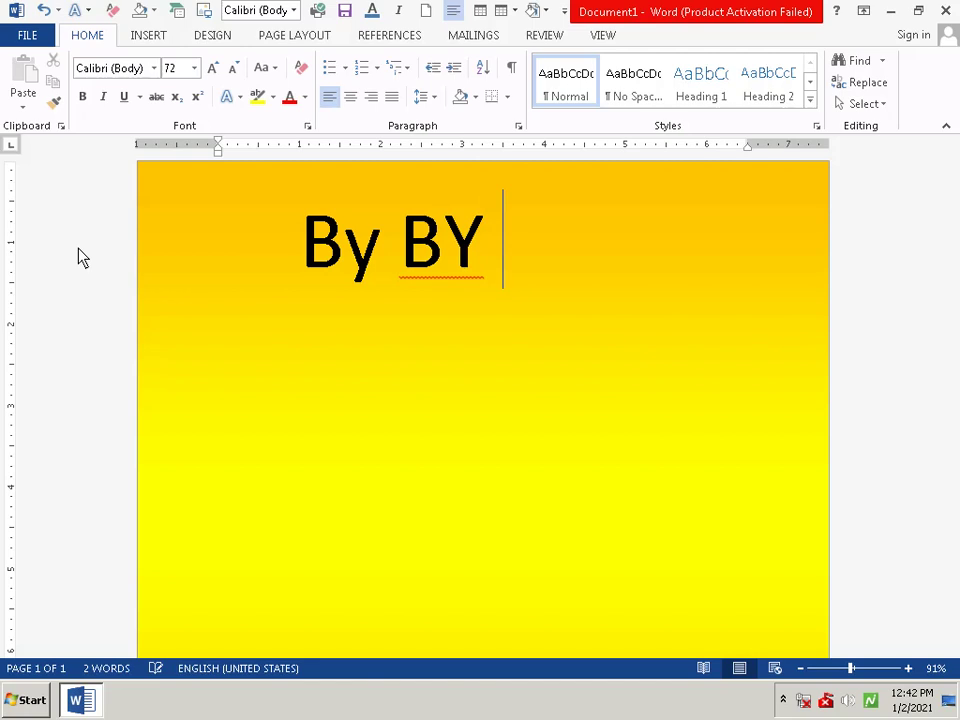
pyautogui.write(' 2020')
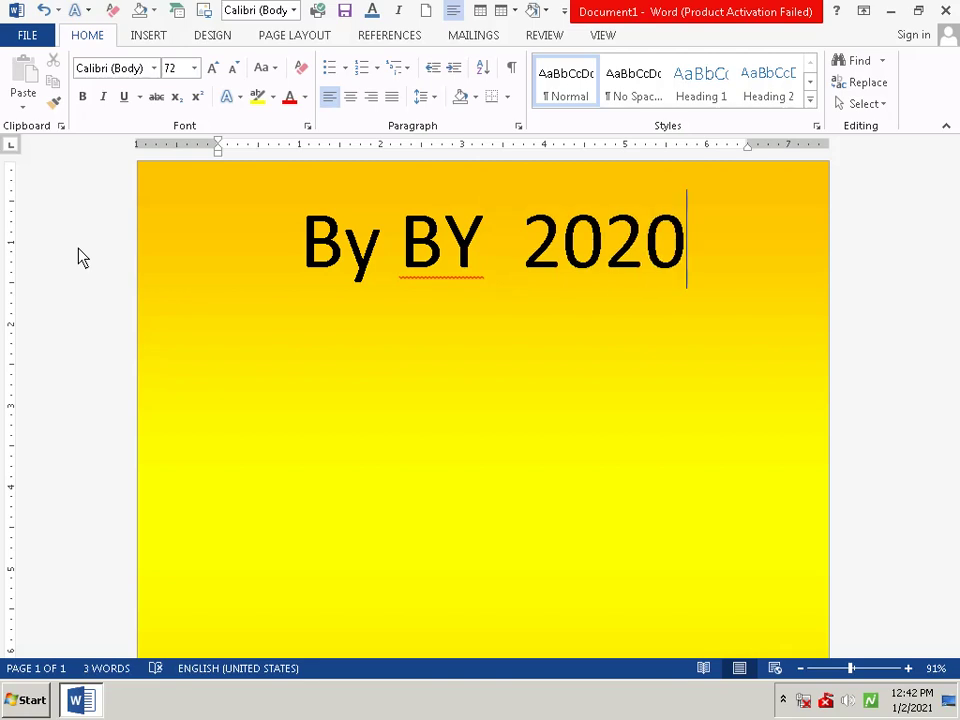
pyautogui.press('Return')
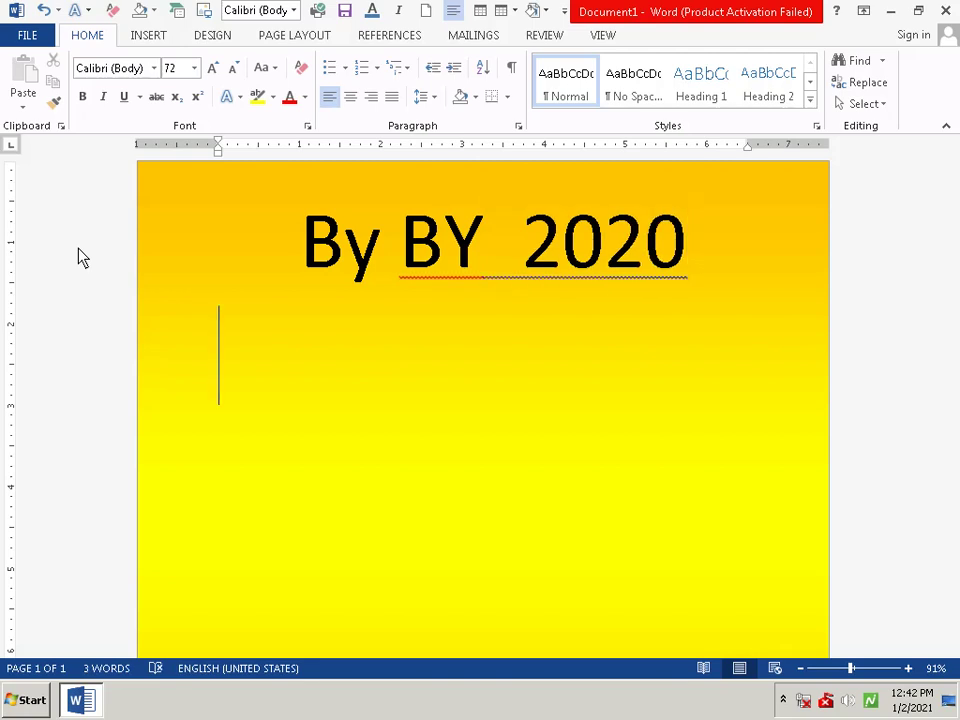
# Adjust the indent of the second line and type 'Happy New'.
pyautogui.press('Tab')
pyautogui.press('Tab')
pyautogui.press('Tab')
pyautogui.press('BackSpace')
pyautogui.press('BackSpace')
pyautogui.press('Return')
pyautogui.press('BackSpace')
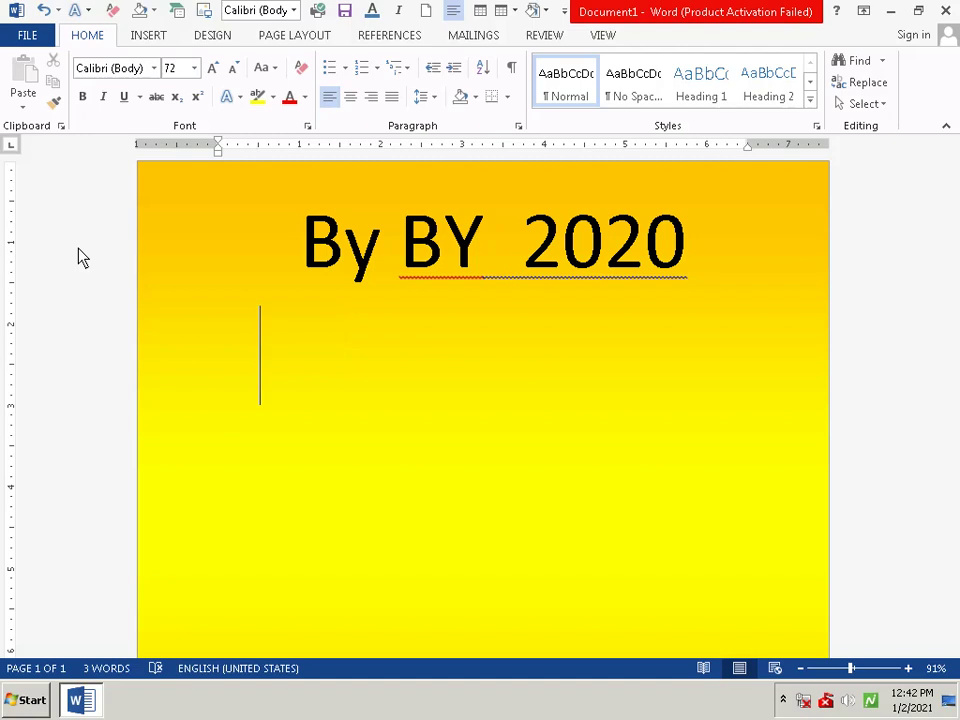
pyautogui.write('H')
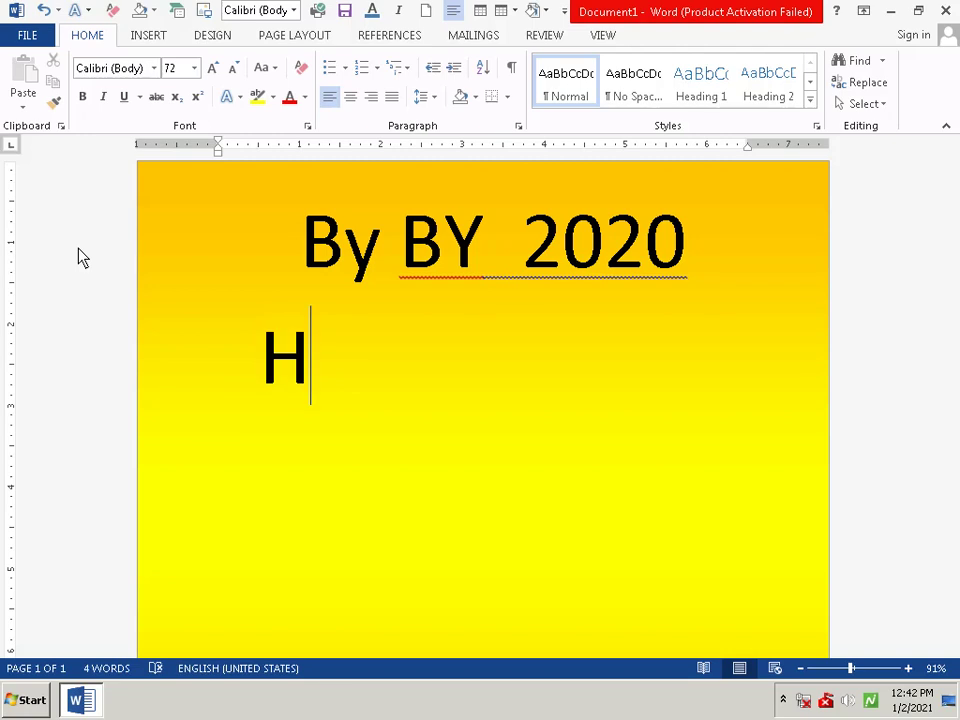
pyautogui.write('app')
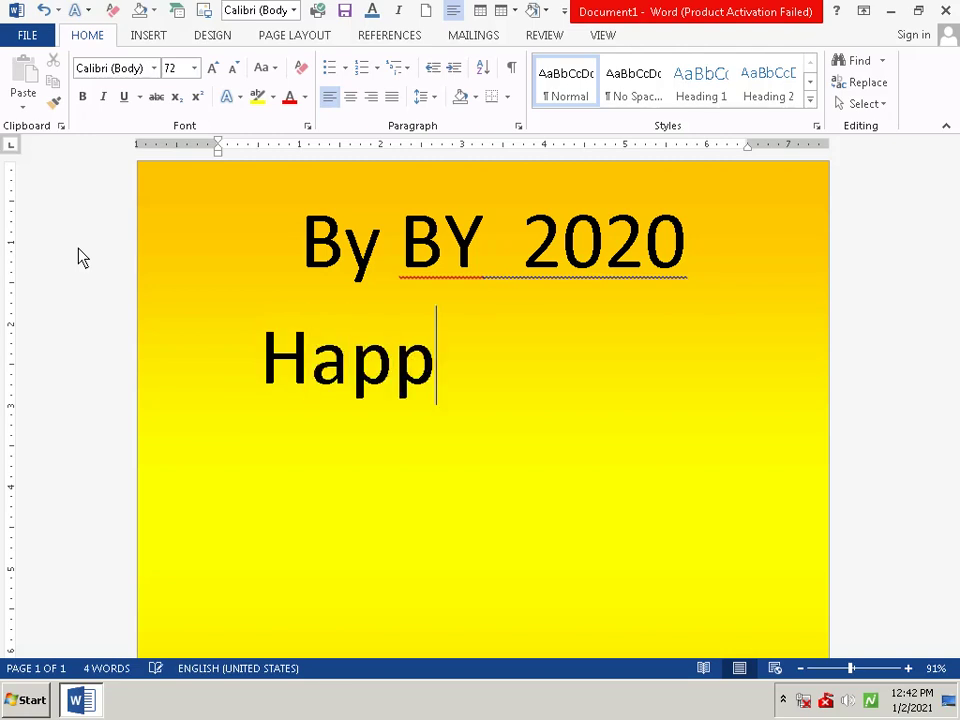
pyautogui.write('y ')
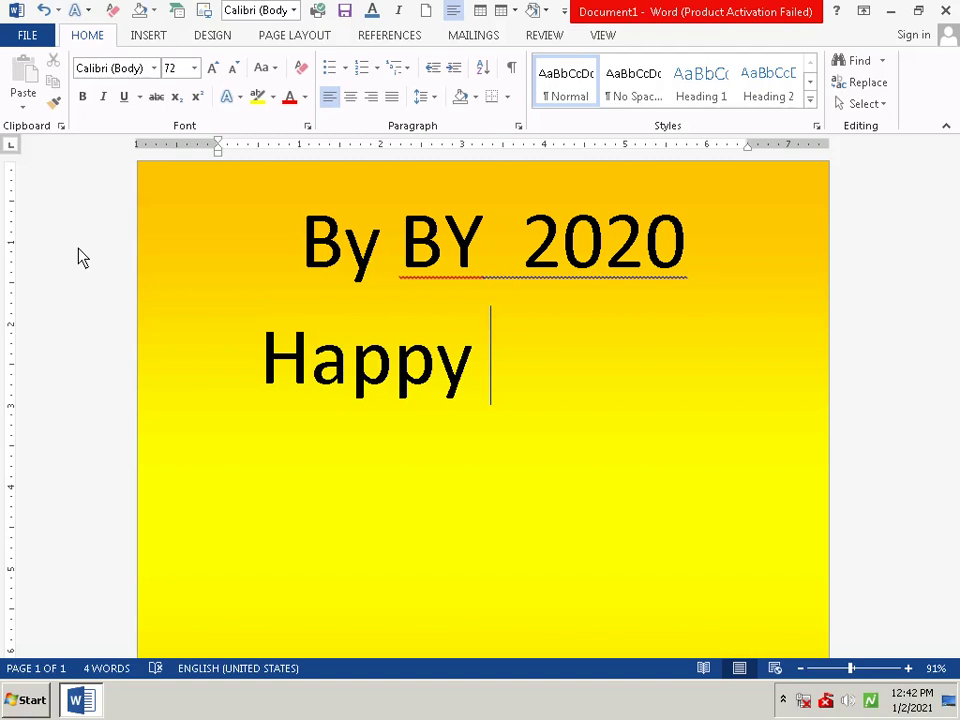
pyautogui.write('N')
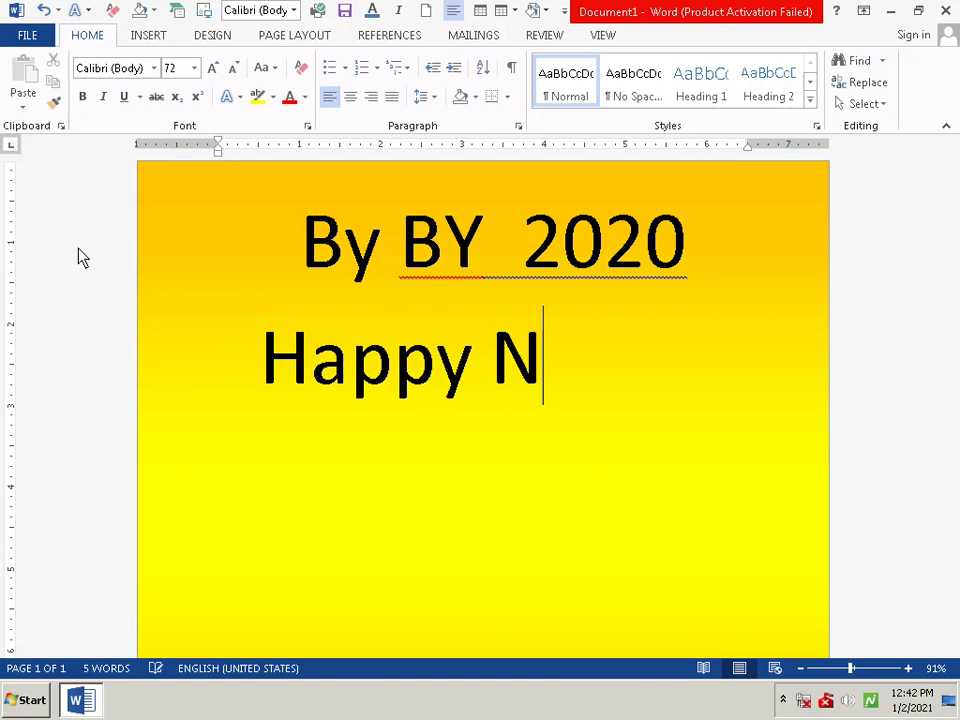
pyautogui.write('ew')
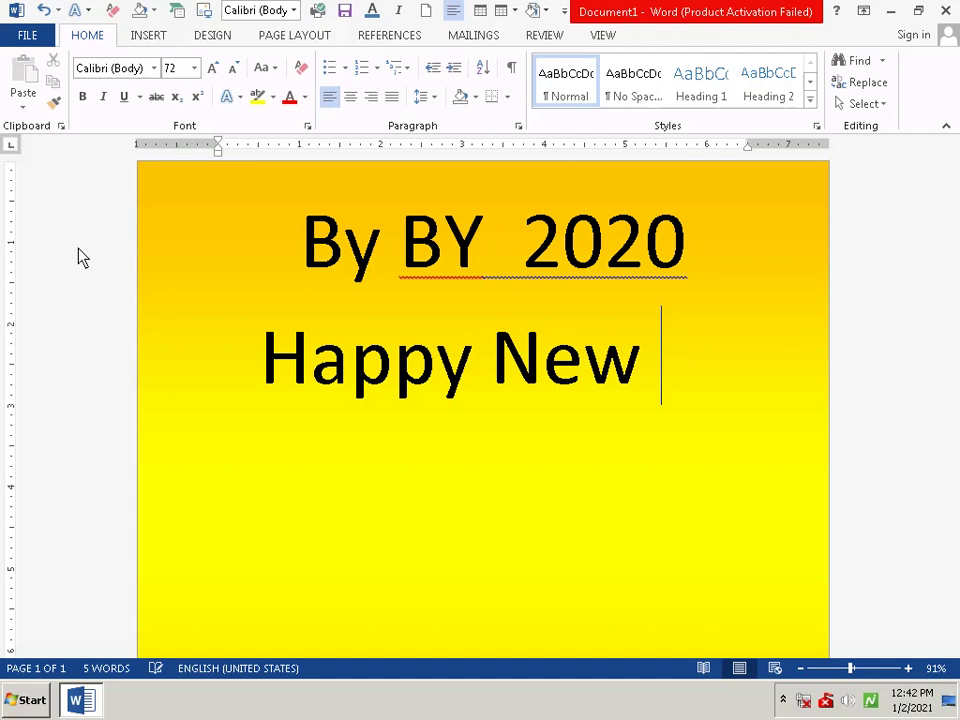
# Add 'Year 2021' indented on the third line, then start an empty line below.
pyautogui.press('Return')
pyautogui.press('Tab')
pyautogui.press('Tab')
pyautogui.press('Tab')
pyautogui.write('Y')
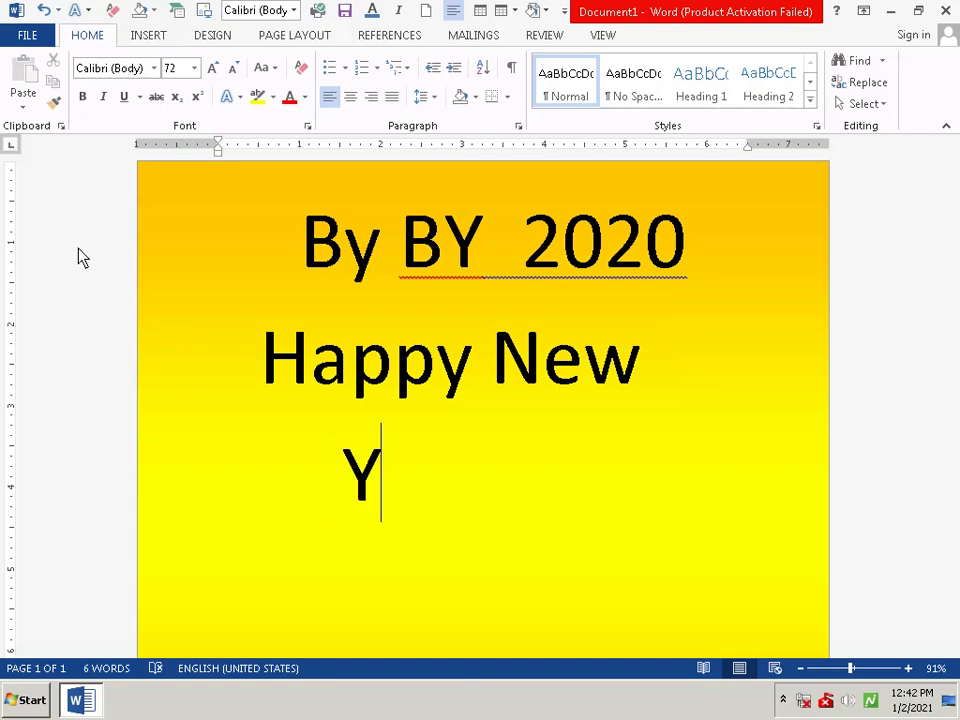
pyautogui.write('ear ')
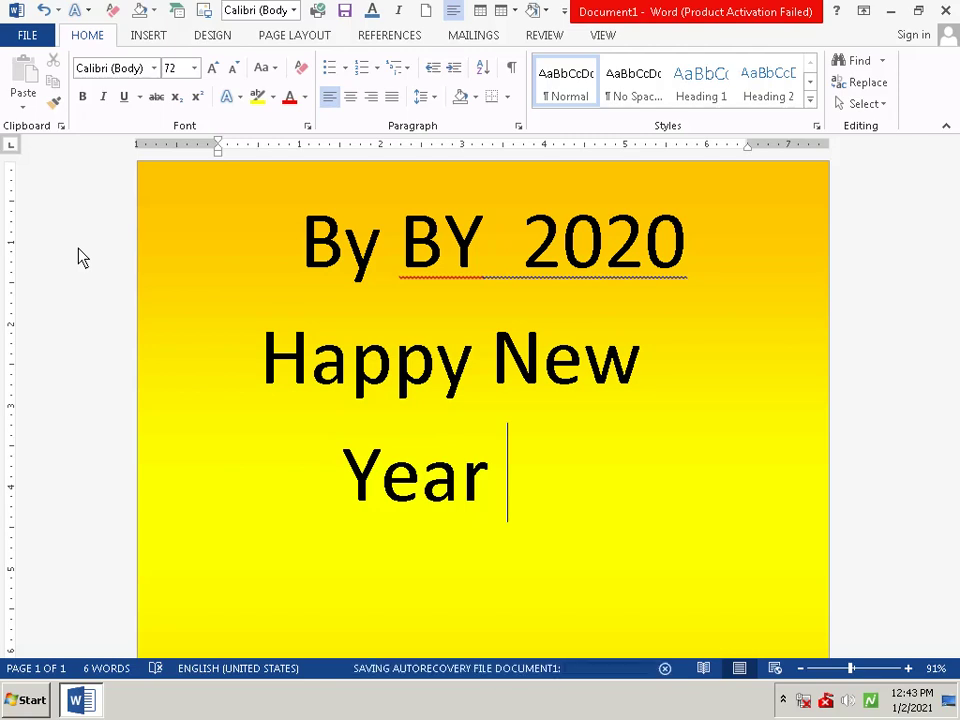
pyautogui.write('2012')
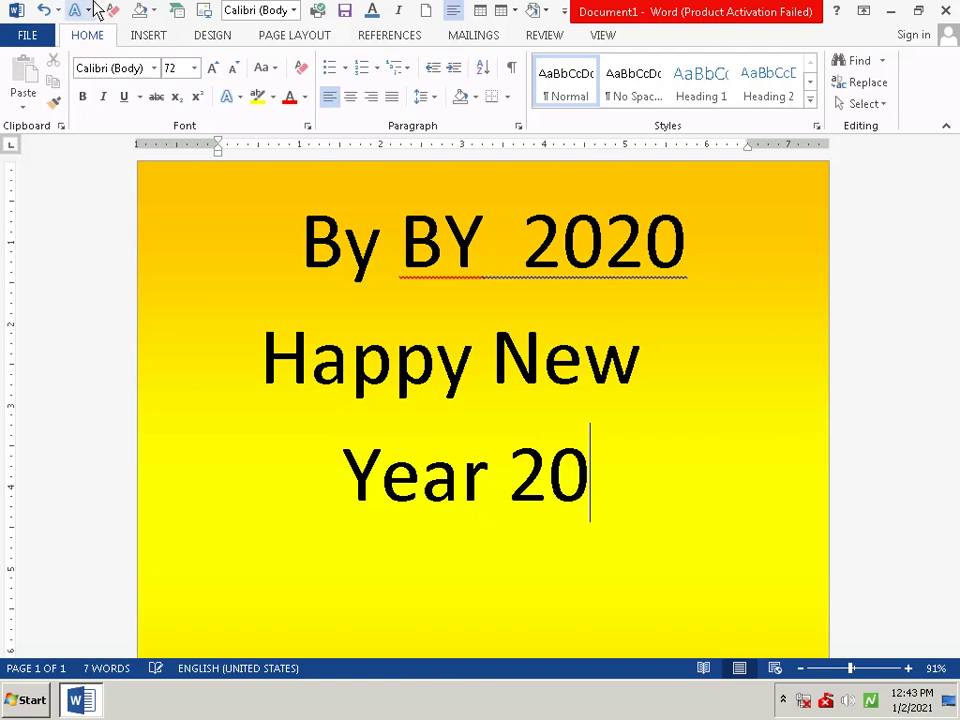
pyautogui.write('21')
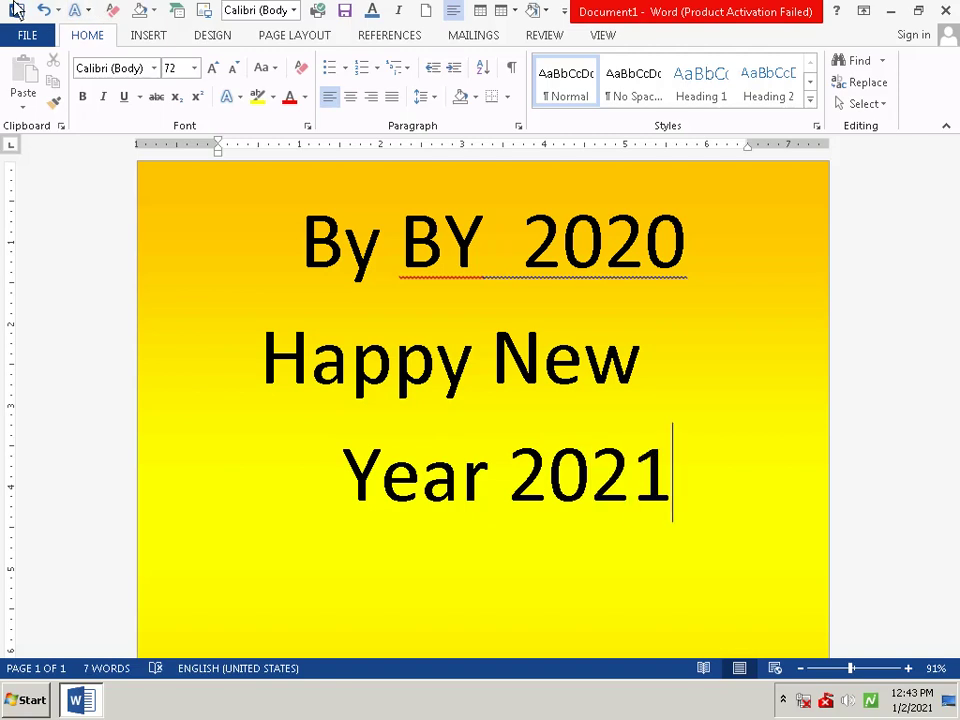
pyautogui.press('Return')
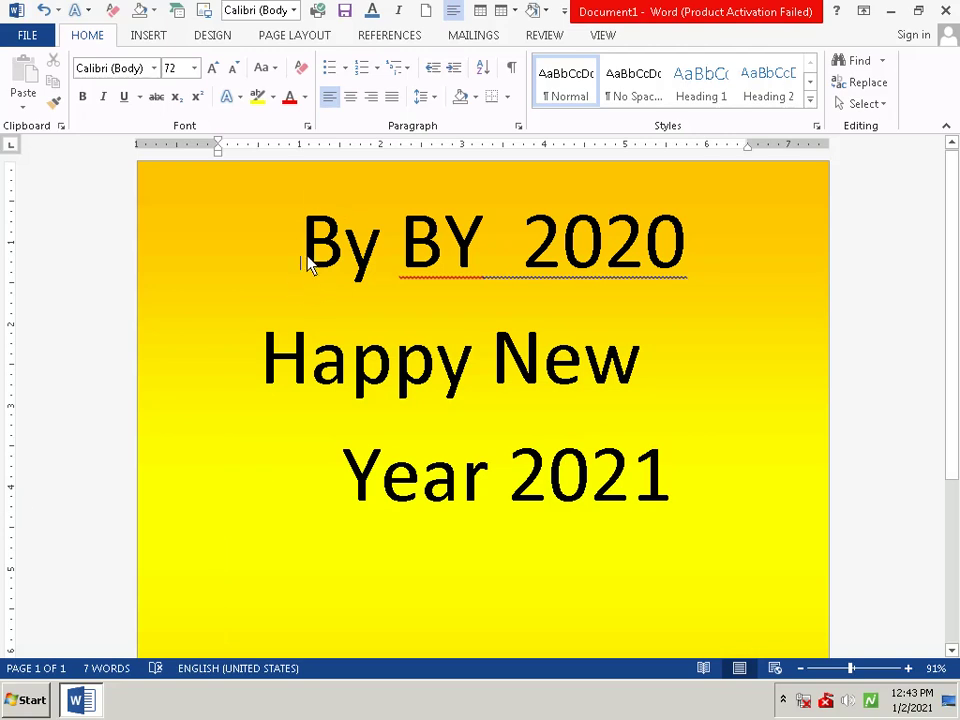
# Select the By BY 2020 line and browse the font list, closing it unchanged.
pyautogui.moveTo(306, 261)
pyautogui.mouseDown()
pyautogui.moveTo(595, 268)
pyautogui.moveTo(626, 396)
pyautogui.moveTo(564, 424)
pyautogui.mouseUp()
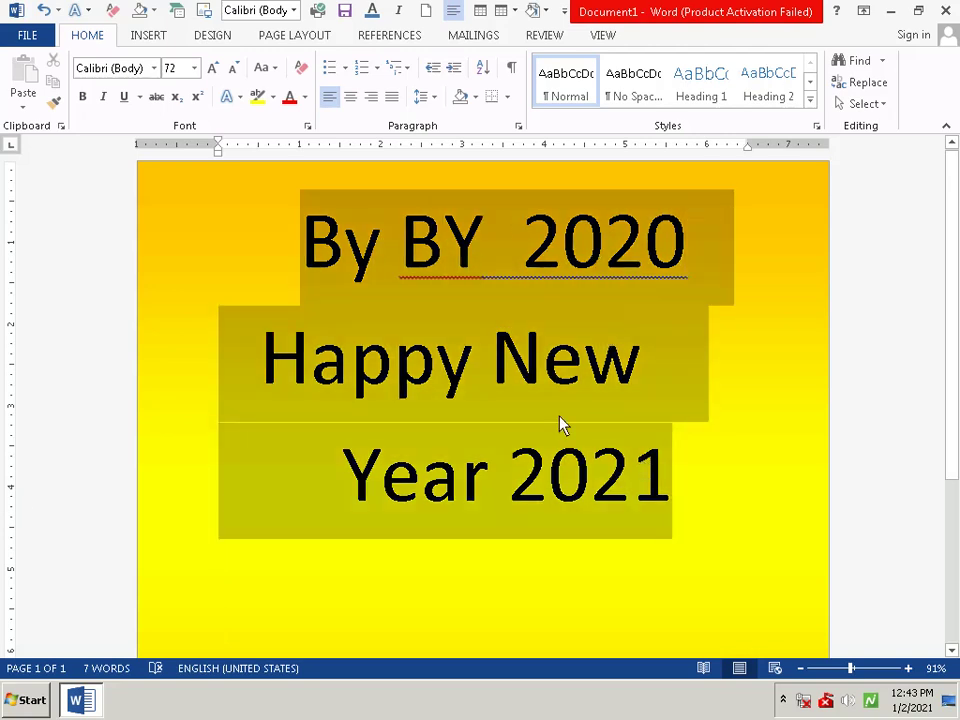
pyautogui.click(154, 68)
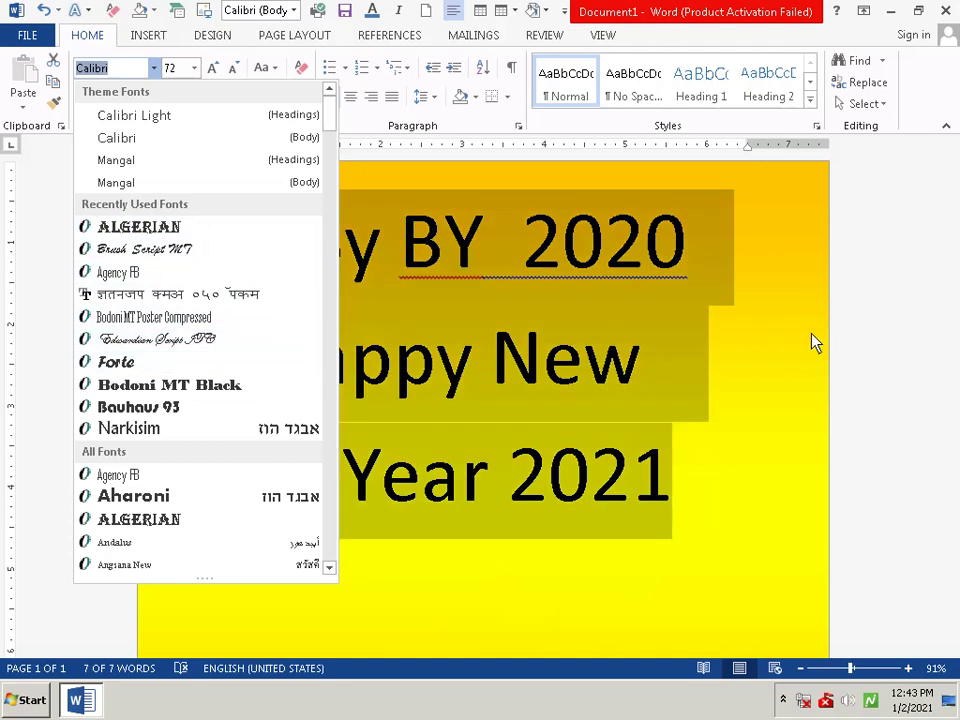
pyautogui.press('Escape')
pyautogui.click(730, 400)
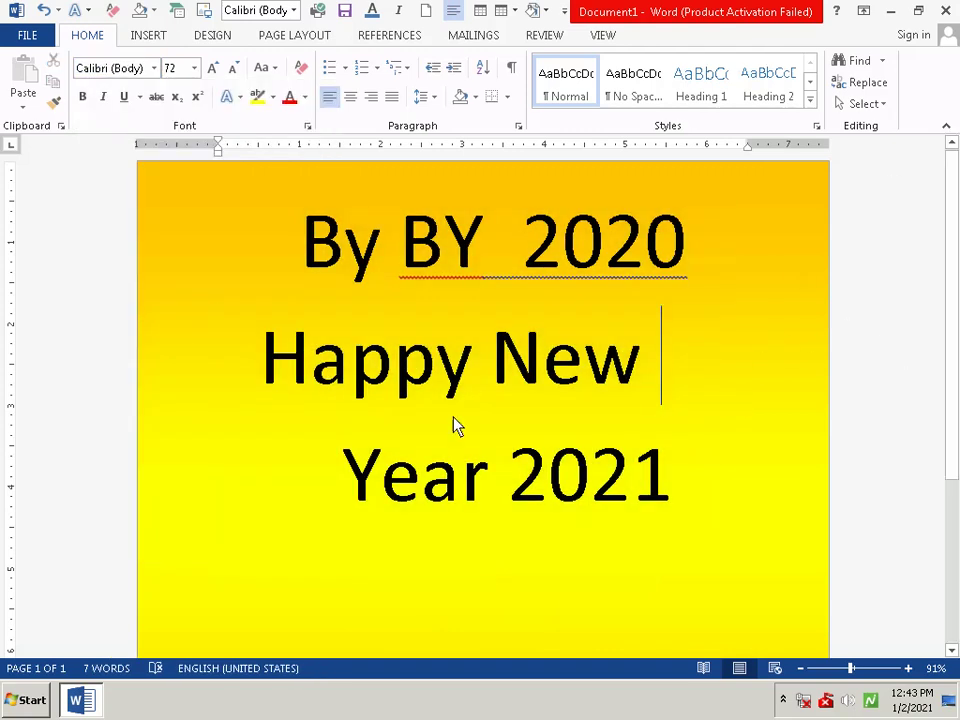
# Select all three greeting lines and show the font list to preview Edwardian Script ITC.
pyautogui.click(303, 265)
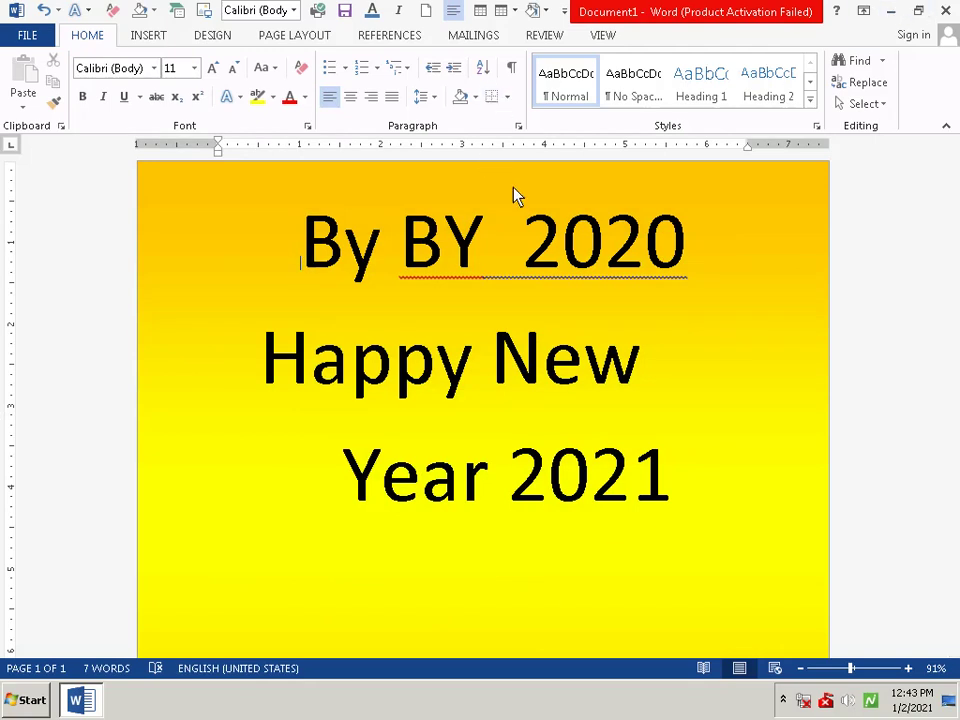
pyautogui.click(155, 72)
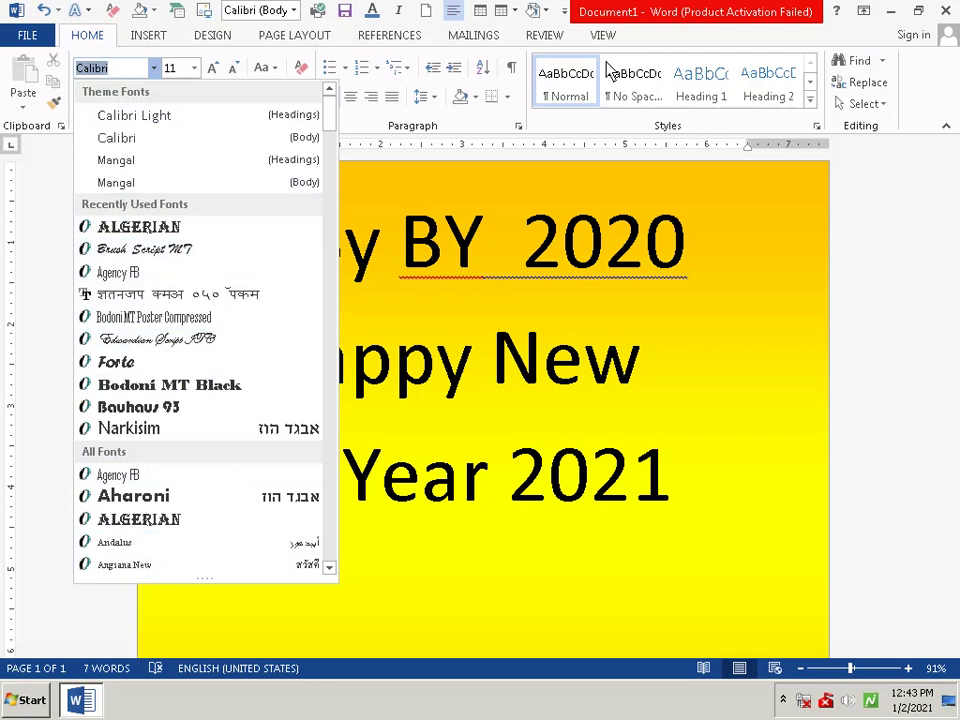
pyautogui.click(745, 402)
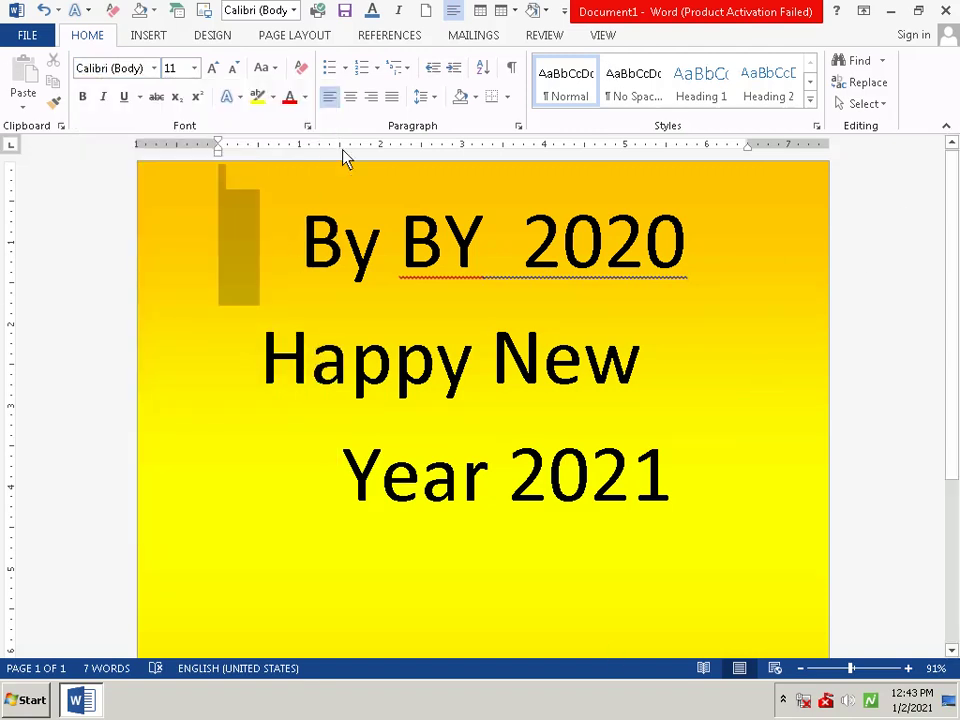
pyautogui.moveTo(265, 240); pyautogui.dragTo(624, 529)
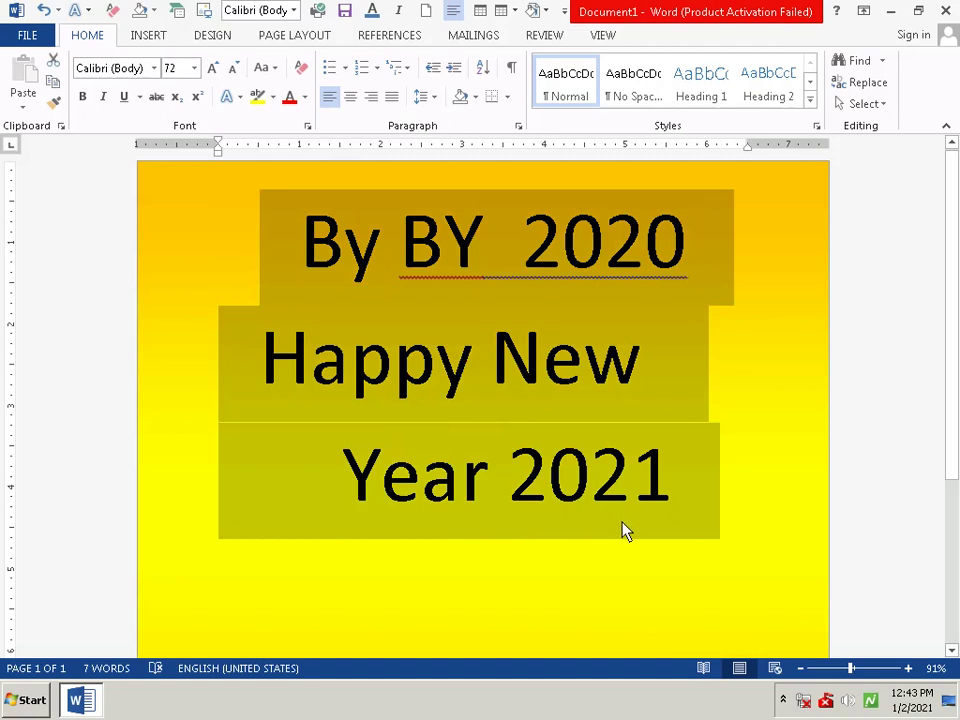
pyautogui.click(154, 67)
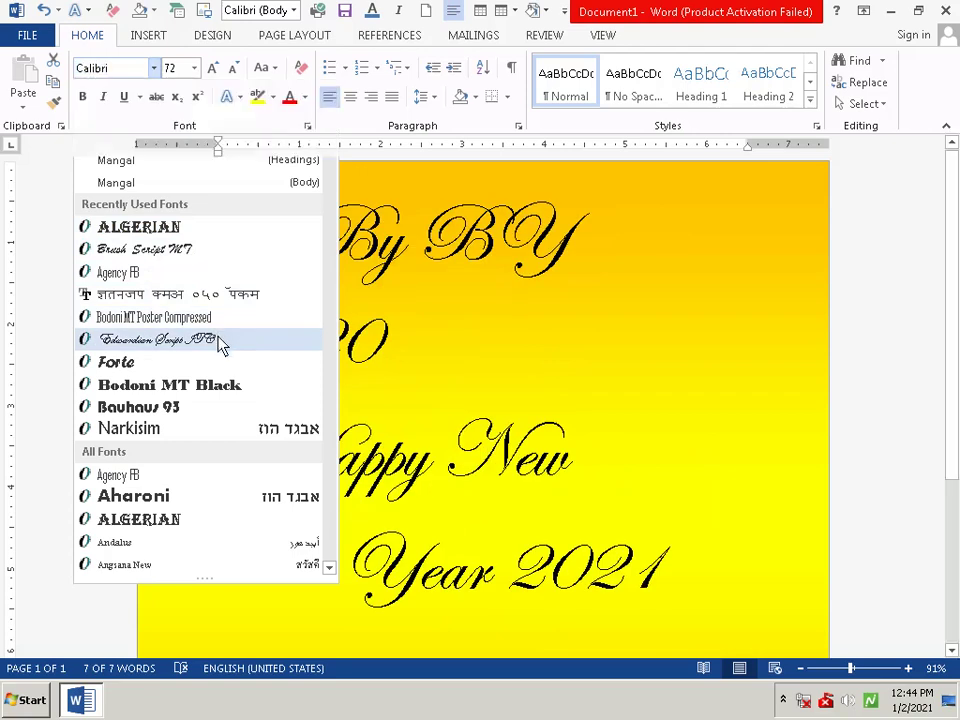
# Apply Edwardian Script ITC to the greeting and indent 2020 by two tab stops.
pyautogui.click(218, 340)
pyautogui.click(801, 239)
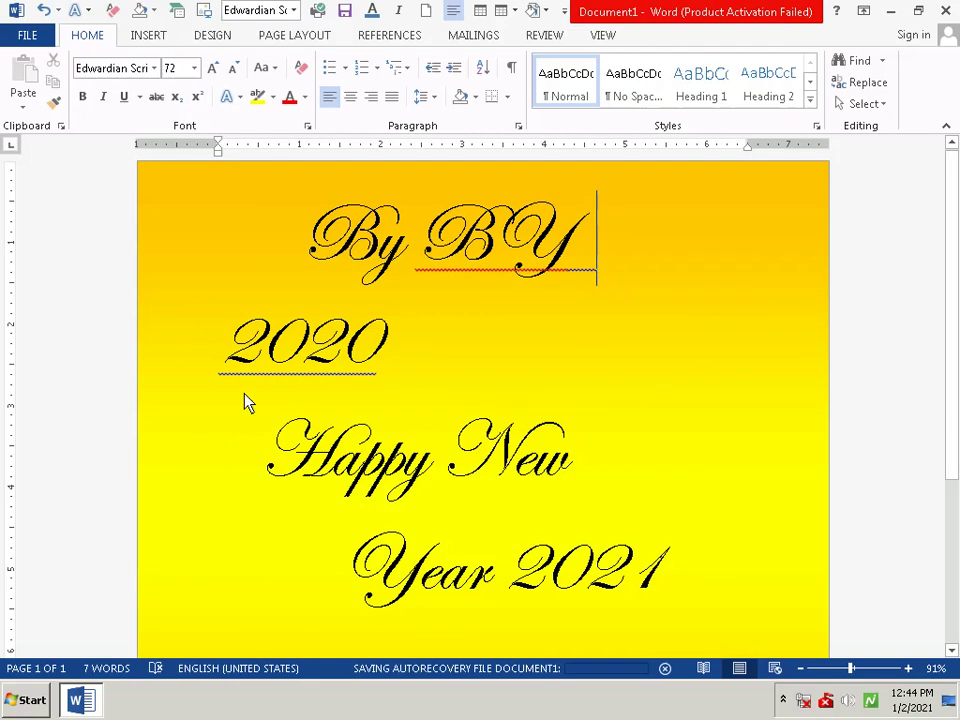
pyautogui.click(214, 352)
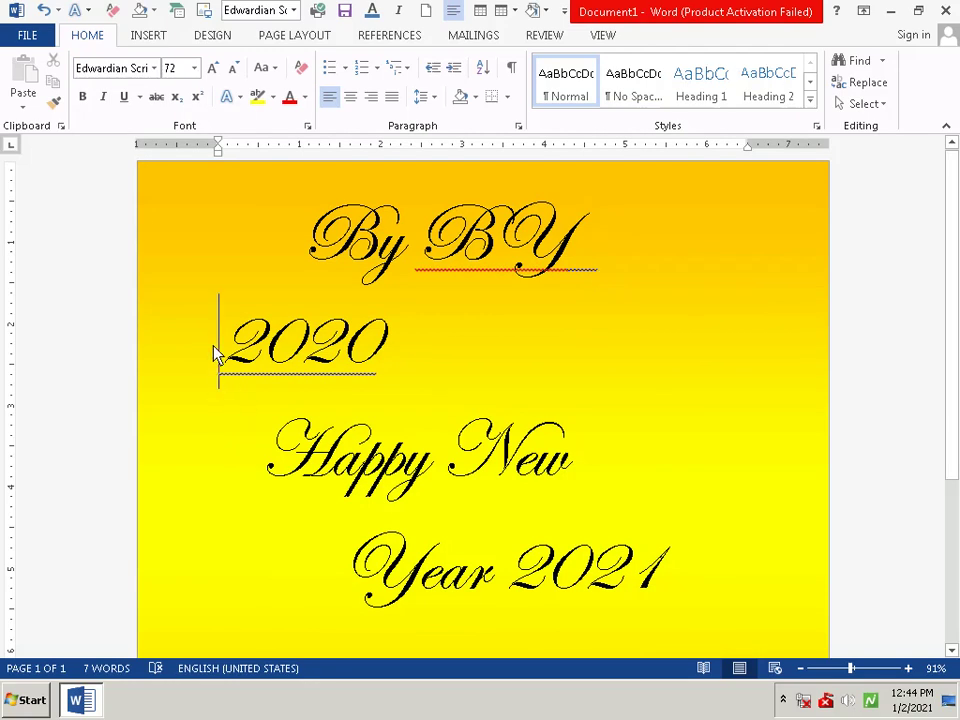
pyautogui.press('Tab')
pyautogui.press('Tab')
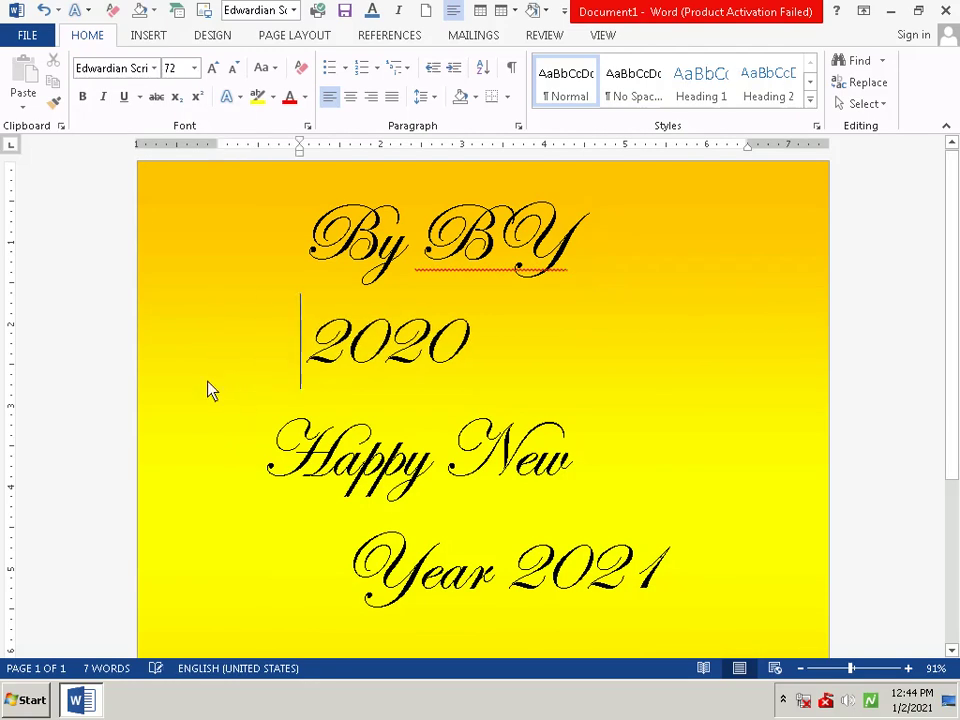
pyautogui.press('Tab')
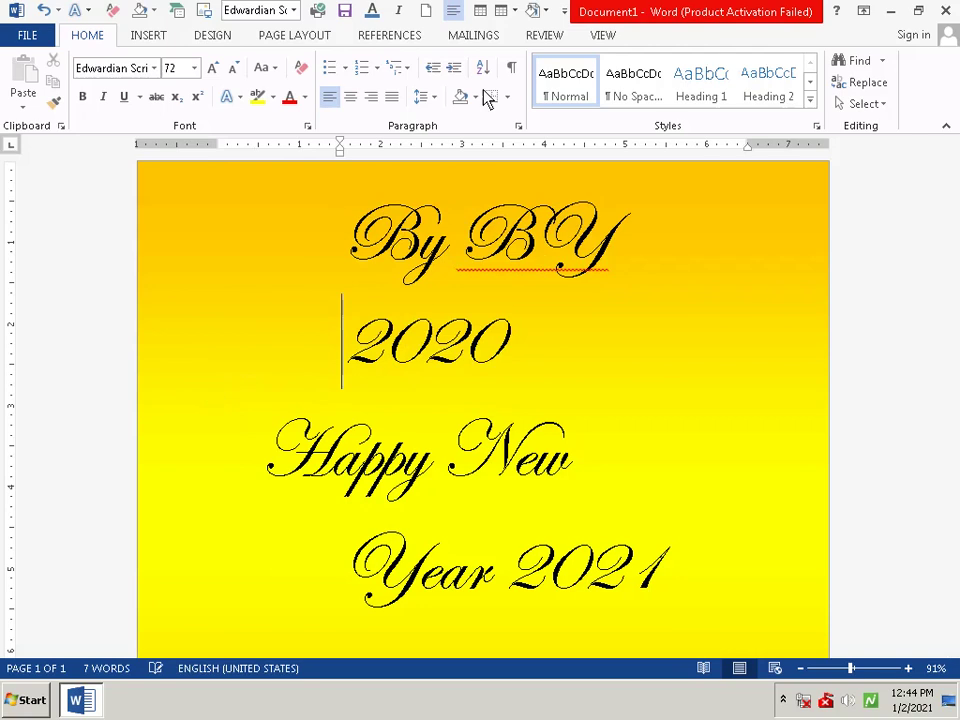
# Add an empty line after Year 2021 and check the bottom of the page.
pyautogui.click(703, 588)
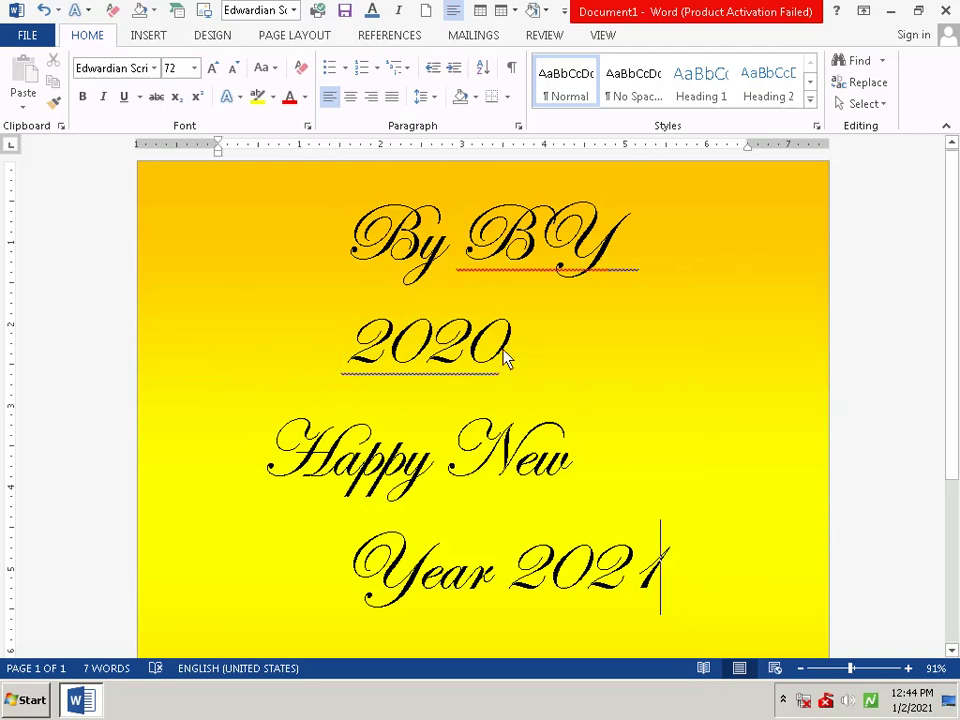
pyautogui.press('Return')
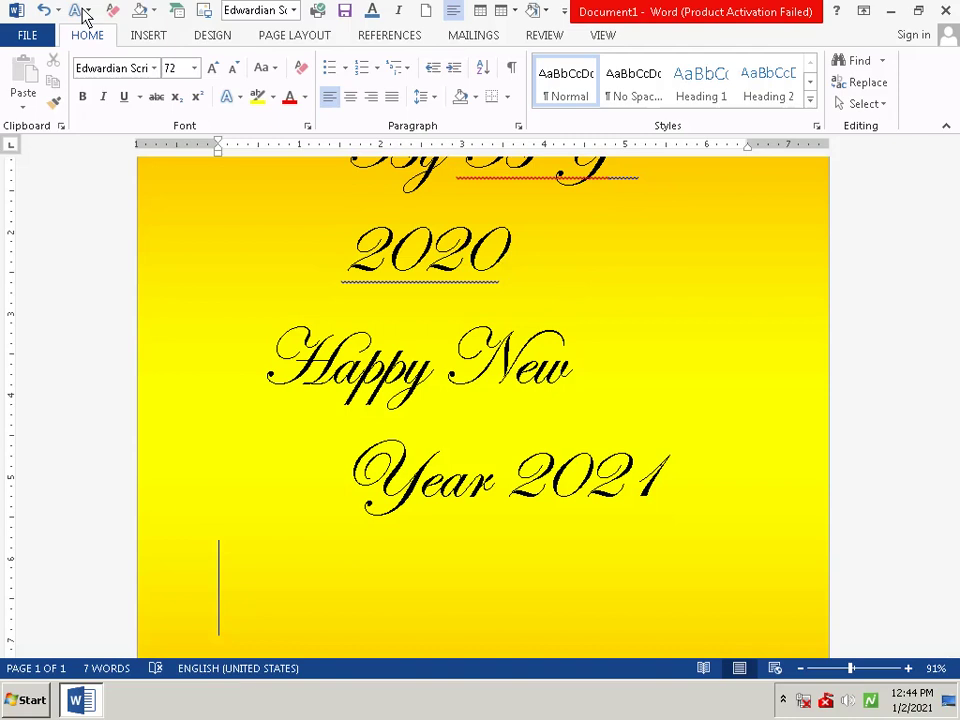
pyautogui.scroll(-1, 480, 400)
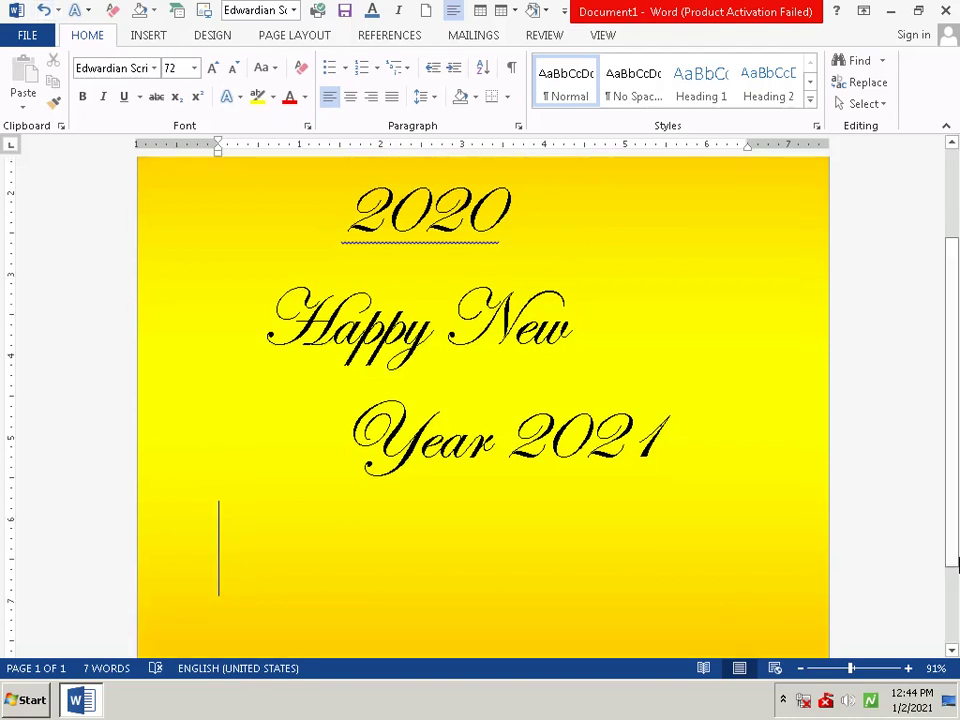
pyautogui.moveTo(954, 565); pyautogui.dragTo(955, 634)
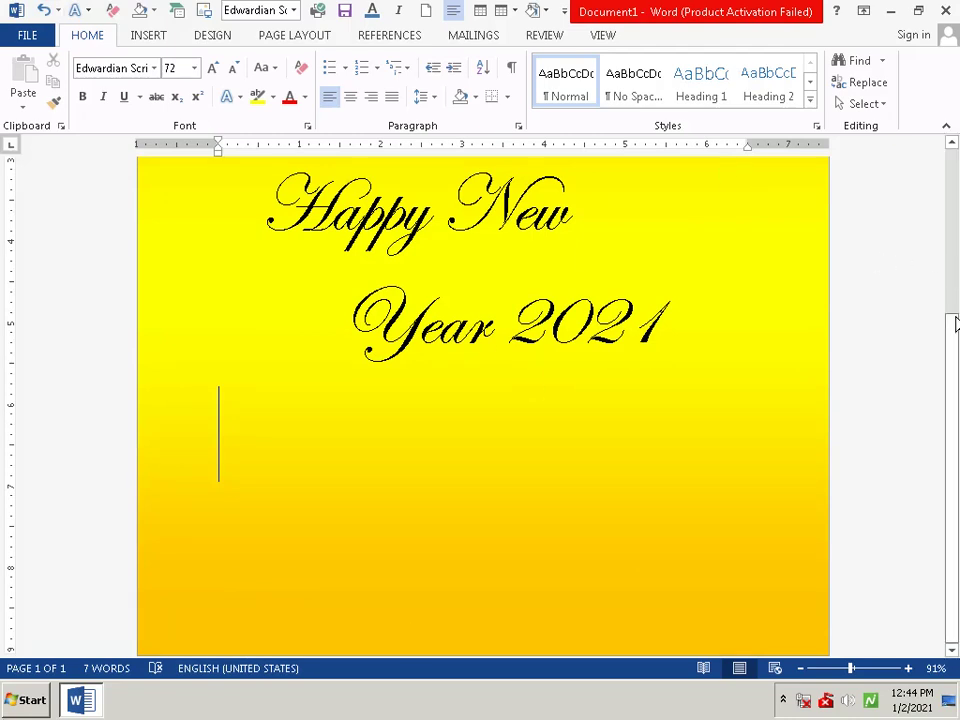
pyautogui.scroll(3, 957, 288)
# Put 2020 on its own line under By BY, indented one tab.
pyautogui.click(307, 237)
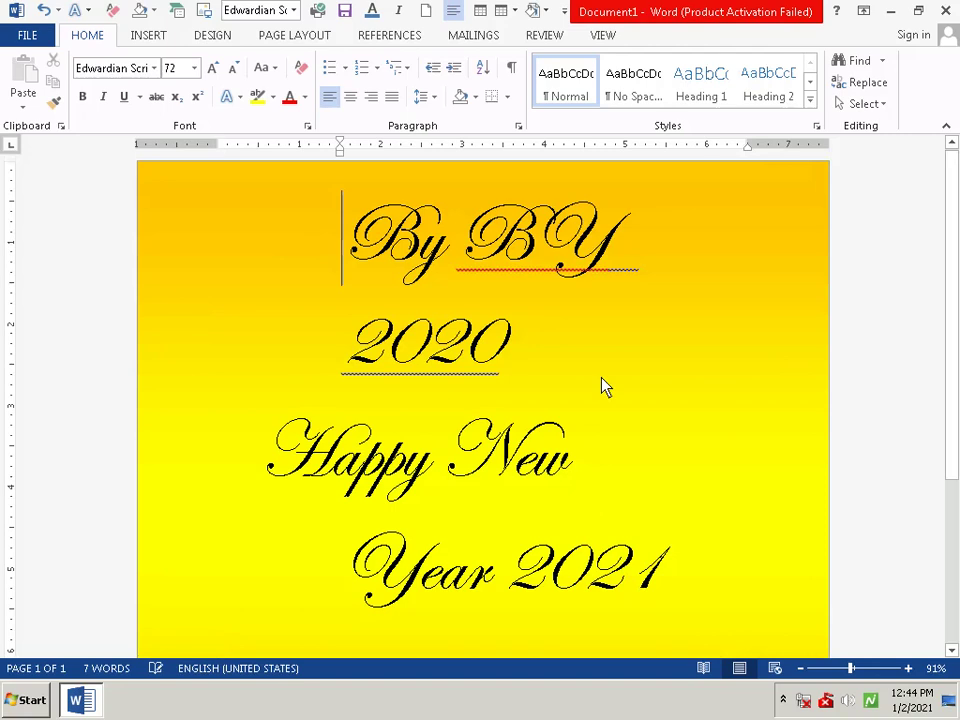
pyautogui.click(648, 201)
pyautogui.click(333, 363)
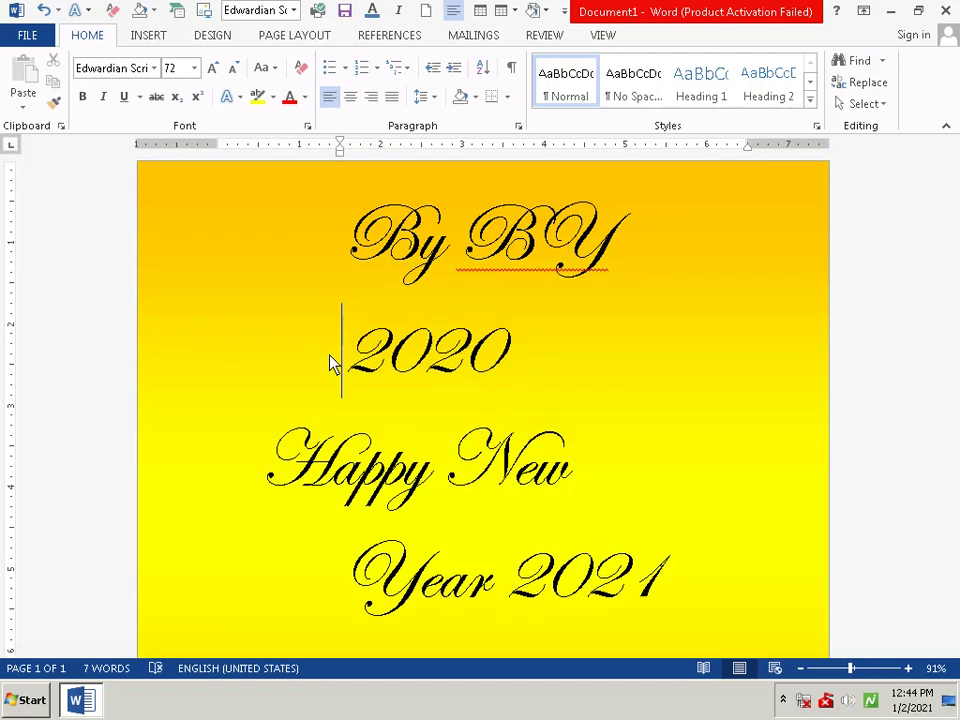
pyautogui.press('Return')
pyautogui.press('BackSpace')
pyautogui.press('Tab')
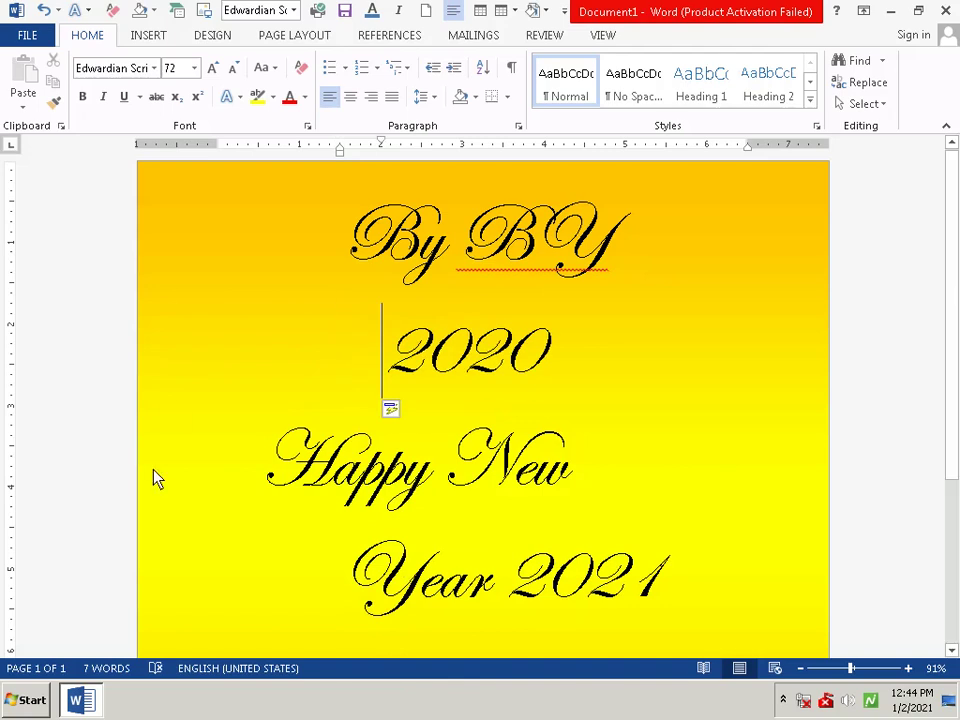
# Try indenting the Happy New line, then remove the tab again.
pyautogui.click(238, 453)
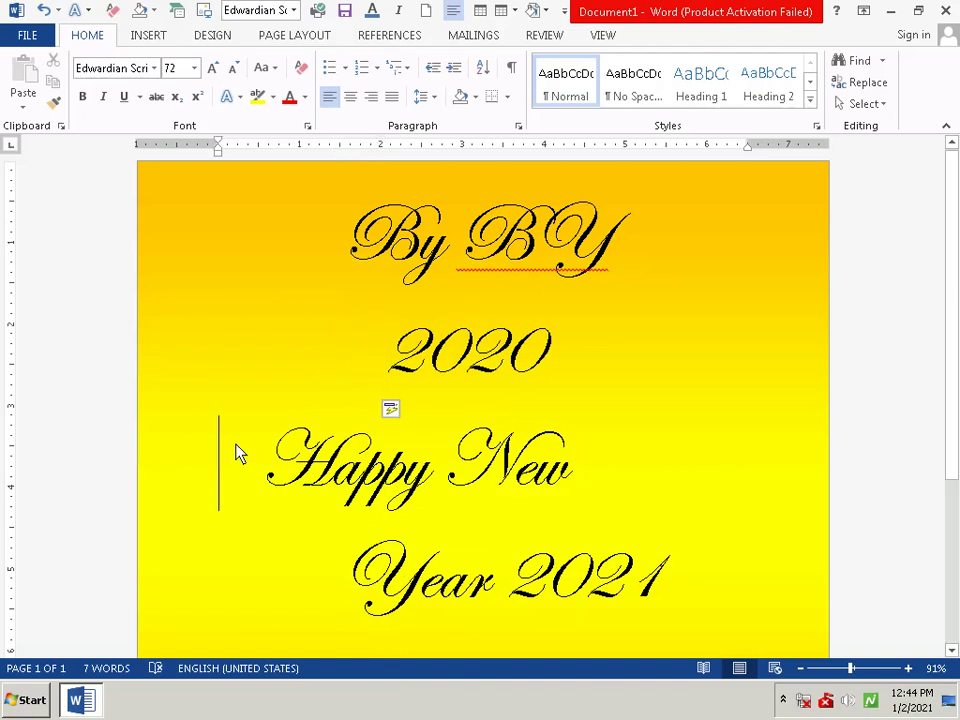
pyautogui.press('Tab')
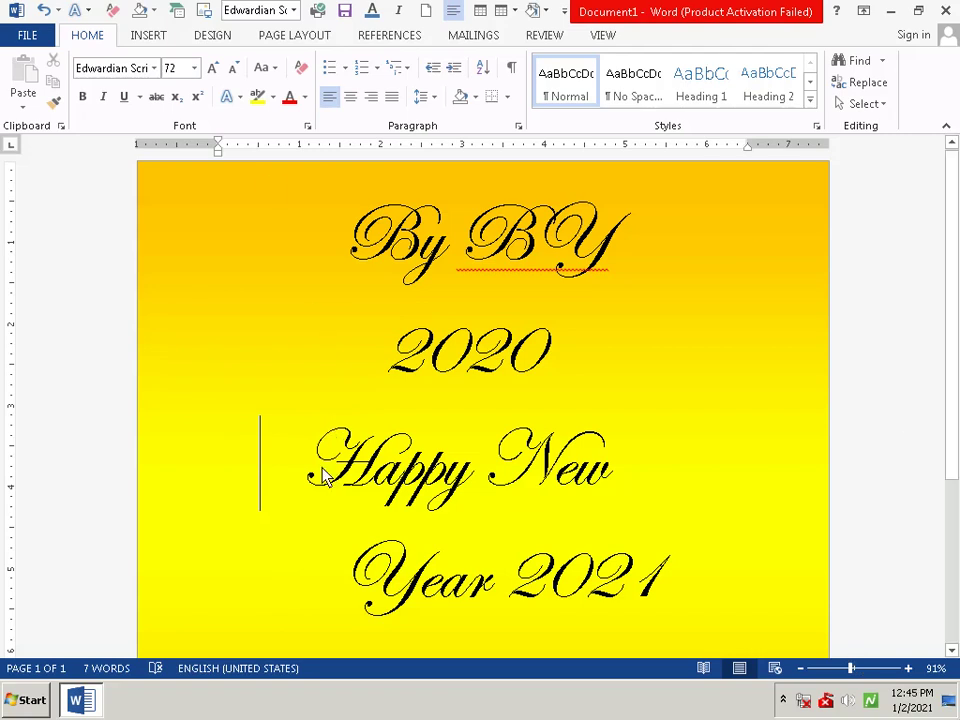
pyautogui.press('BackSpace')
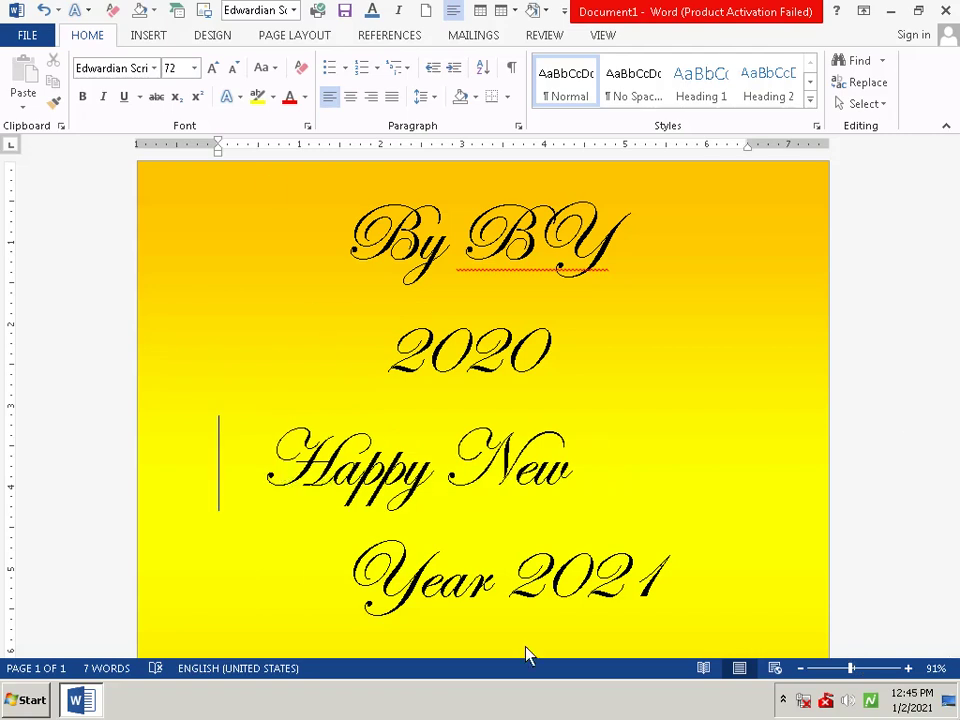
# Draw a blue 4-Point Star to the right of the 2020 line.
pyautogui.click(150, 34)
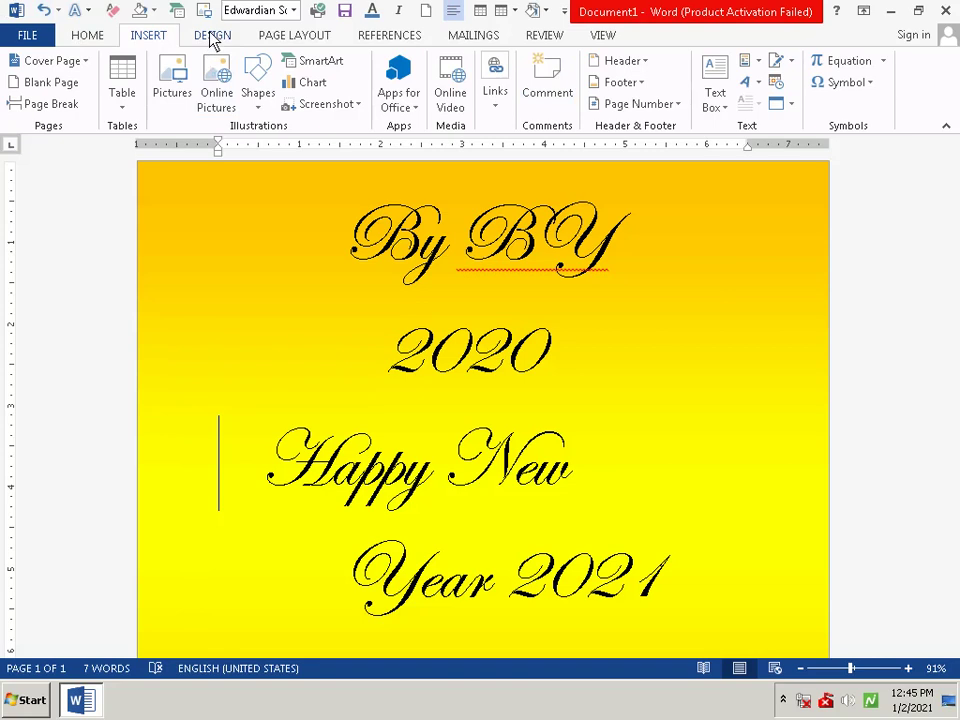
pyautogui.click(258, 100)
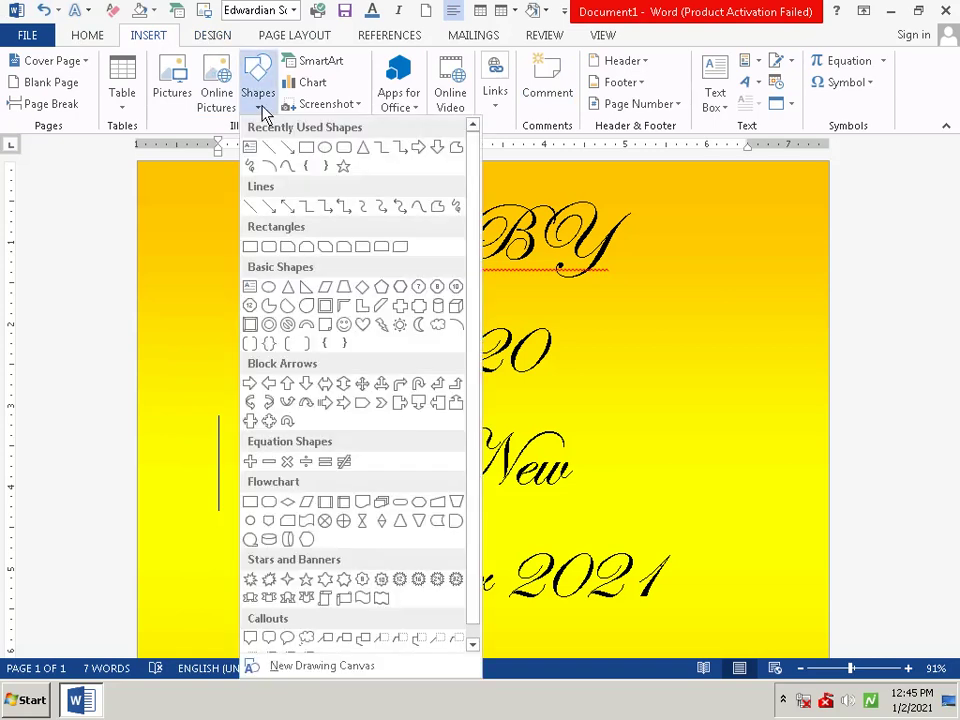
pyautogui.click(292, 579)
pyautogui.moveTo(692, 358); pyautogui.dragTo(621, 466)
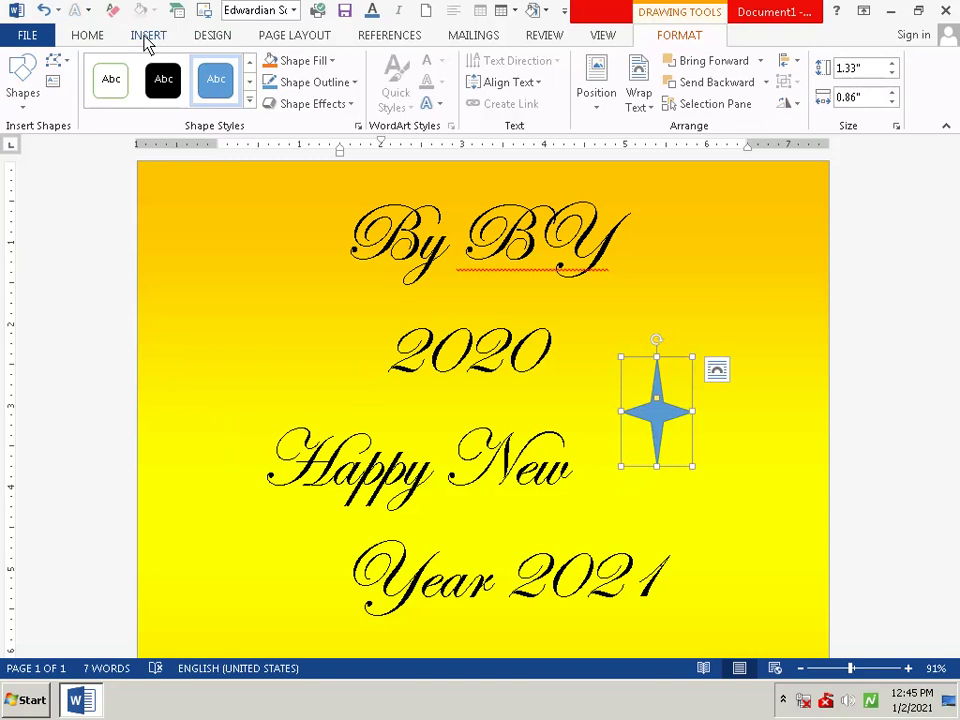
# Draw a second 4-Point Star to the left of the 2020 line.
pyautogui.click(146, 37)
pyautogui.click(254, 100)
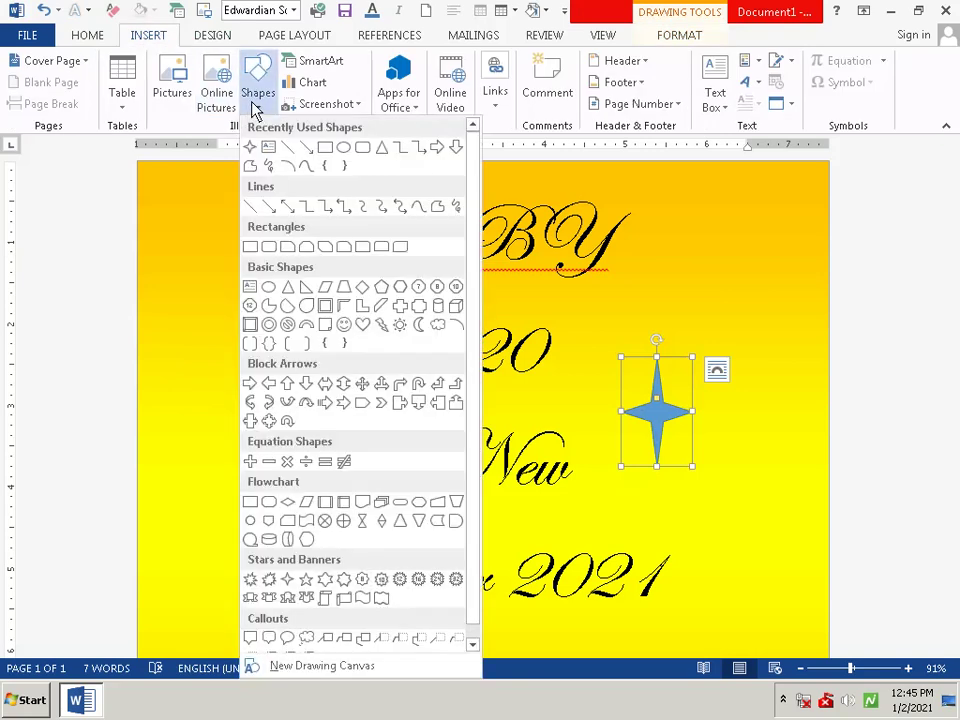
pyautogui.click(249, 147)
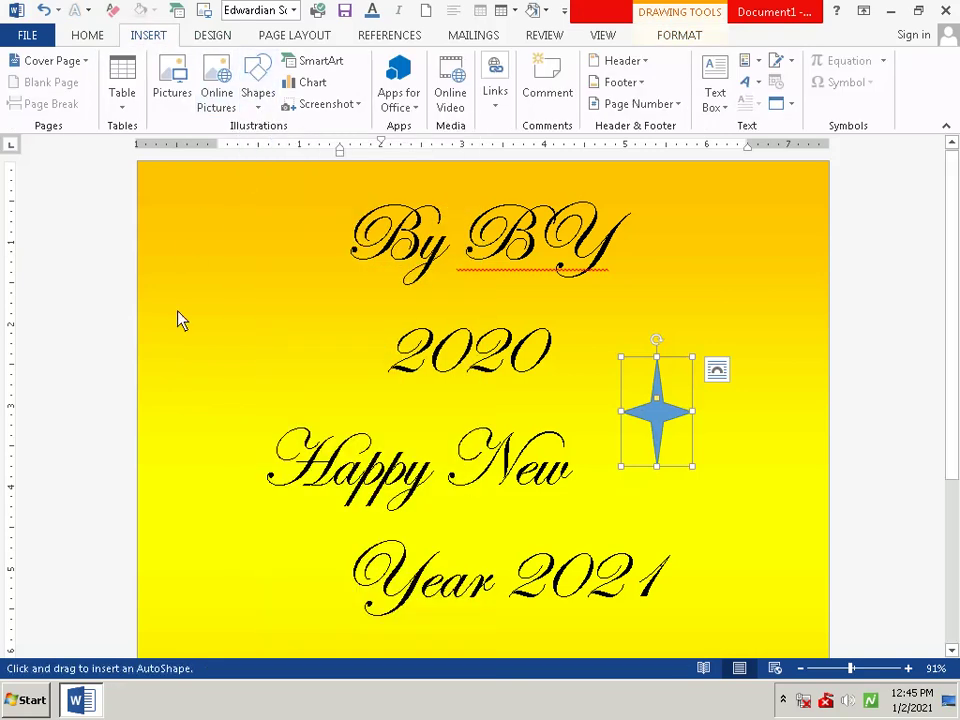
pyautogui.moveTo(230, 335); pyautogui.dragTo(157, 432)
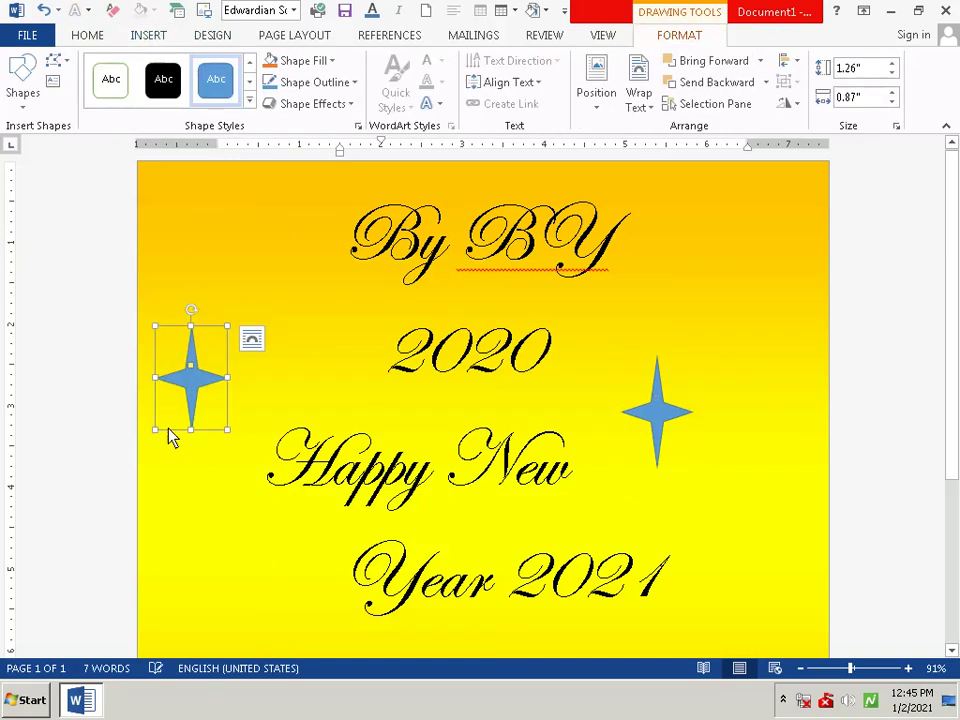
pyautogui.click(189, 501)
pyautogui.click(741, 568)
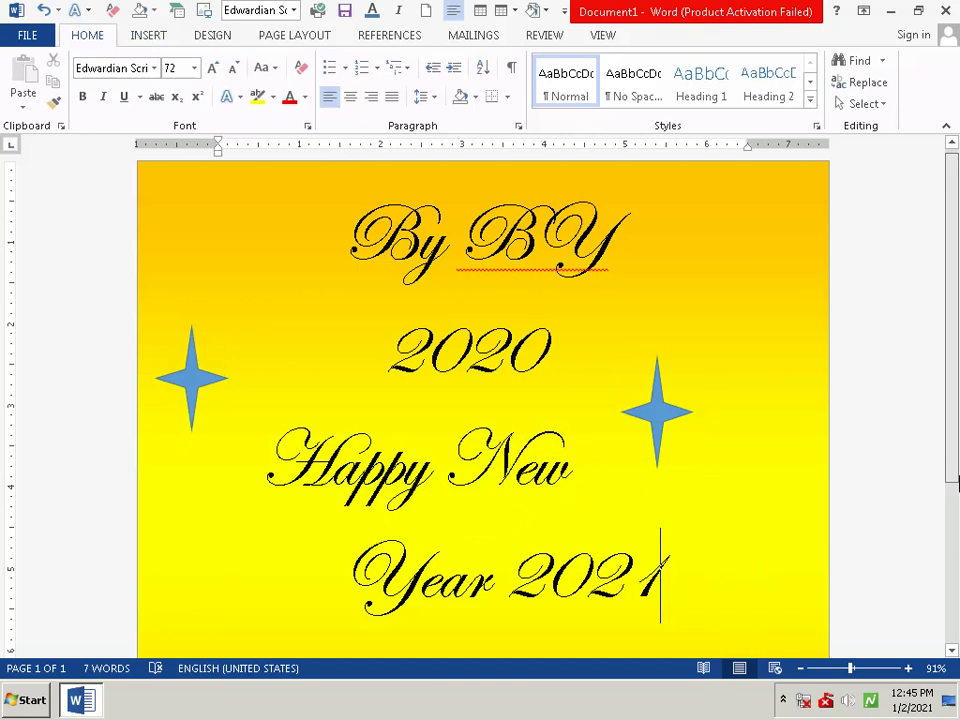
# Draw a blue Smiley Face below Year 2021 on the left side.
pyautogui.scroll(-3, 958, 573)
pyautogui.scroll(-2, 958, 573)
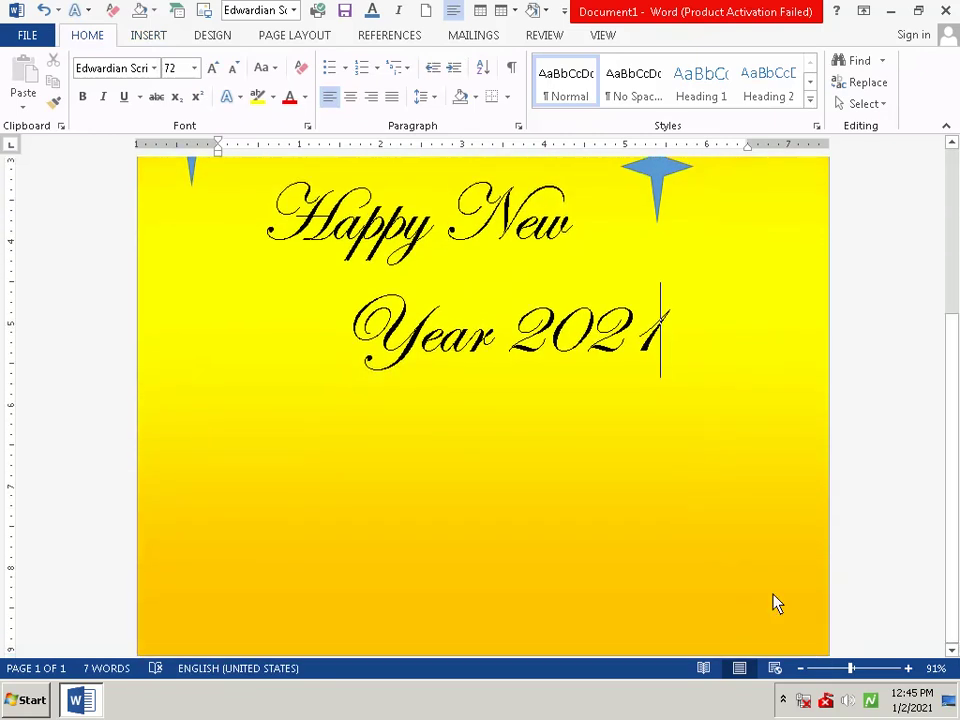
pyautogui.click(267, 449)
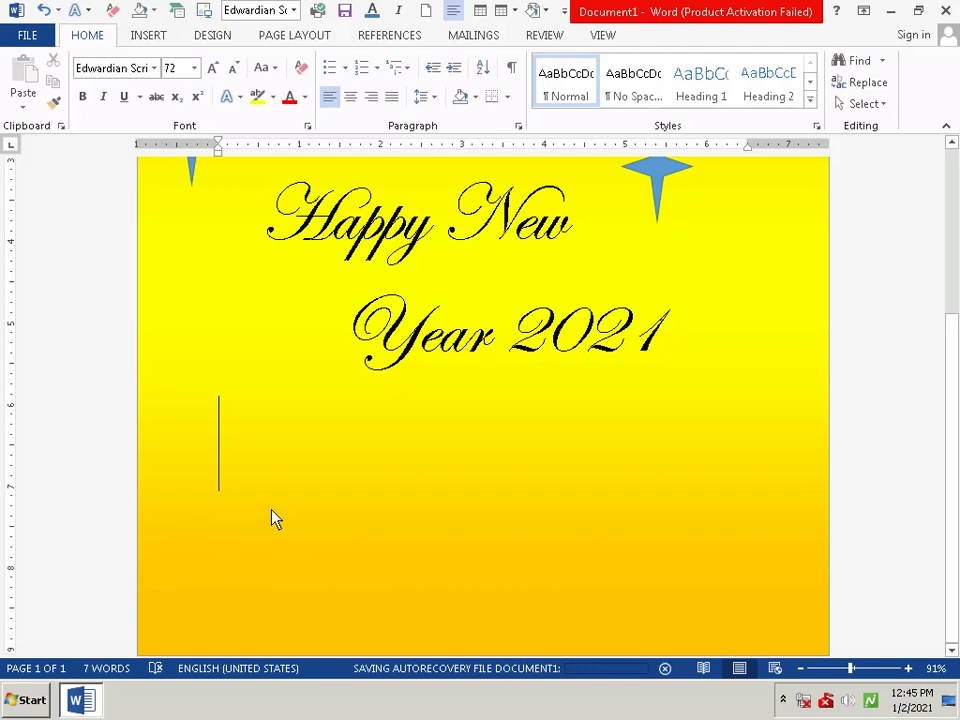
pyautogui.click(146, 36)
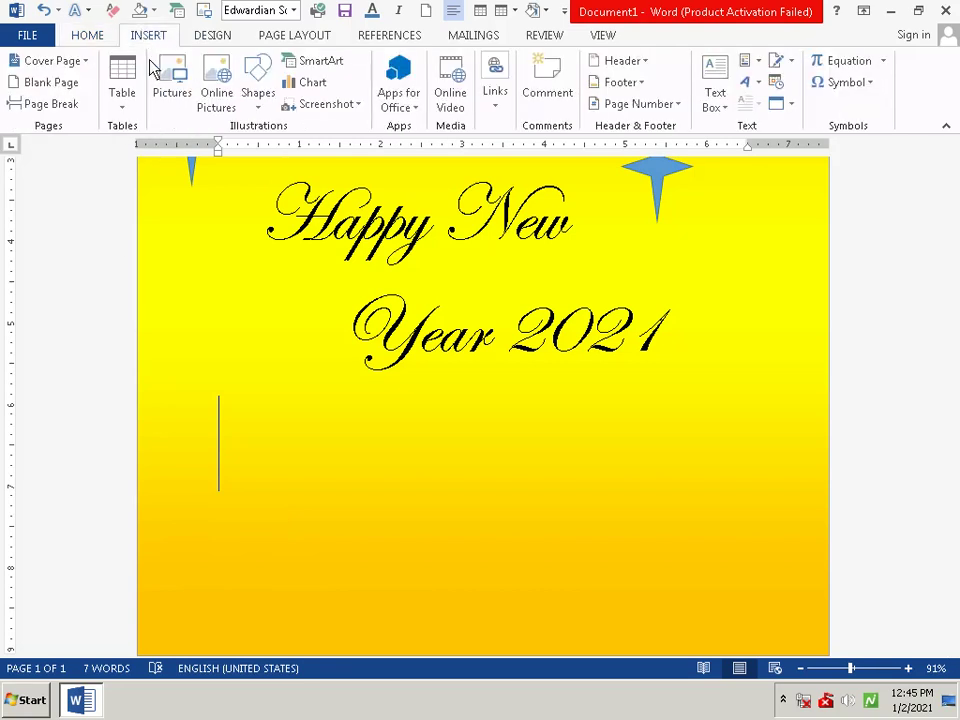
pyautogui.click(256, 96)
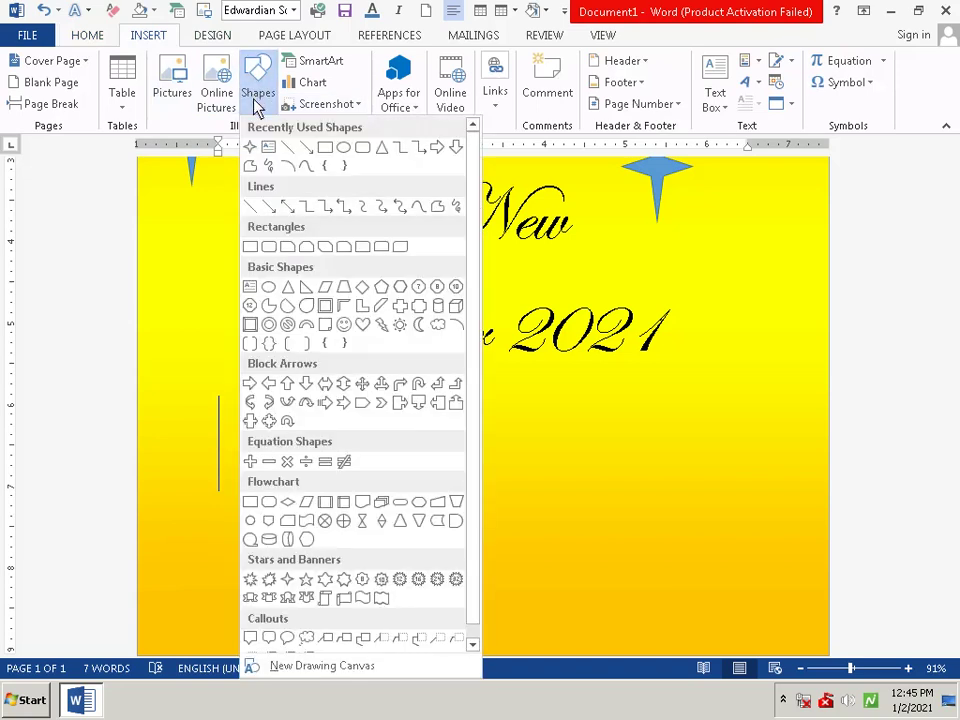
pyautogui.click(343, 324)
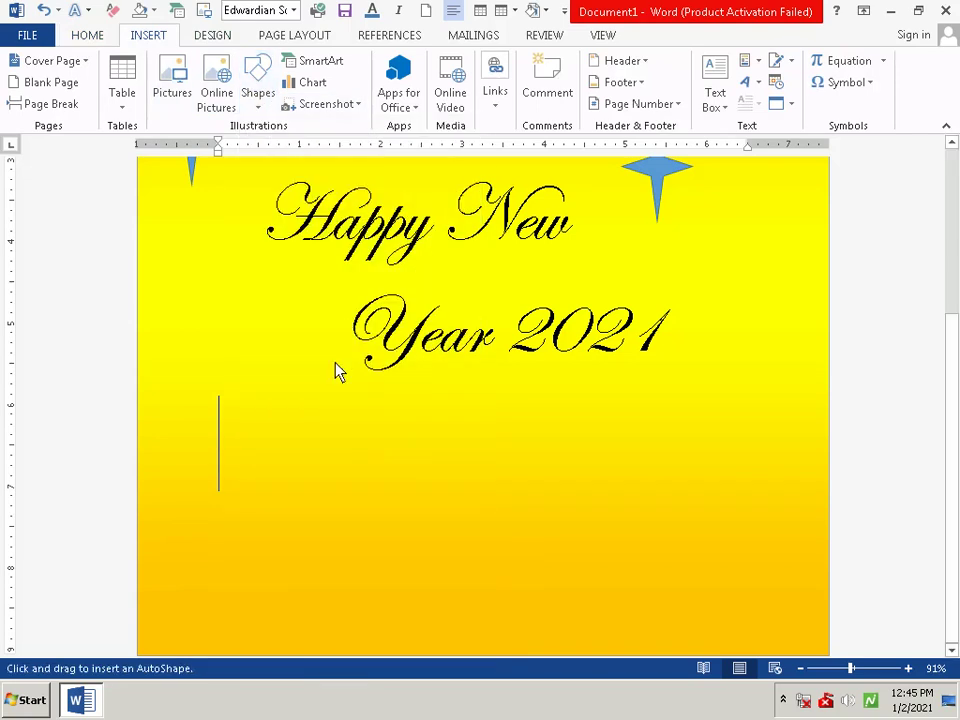
pyautogui.click(245, 480)
pyautogui.moveTo(283, 503)
pyautogui.mouseDown()
pyautogui.moveTo(317, 388)
pyautogui.moveTo(331, 381)
pyautogui.mouseUp()
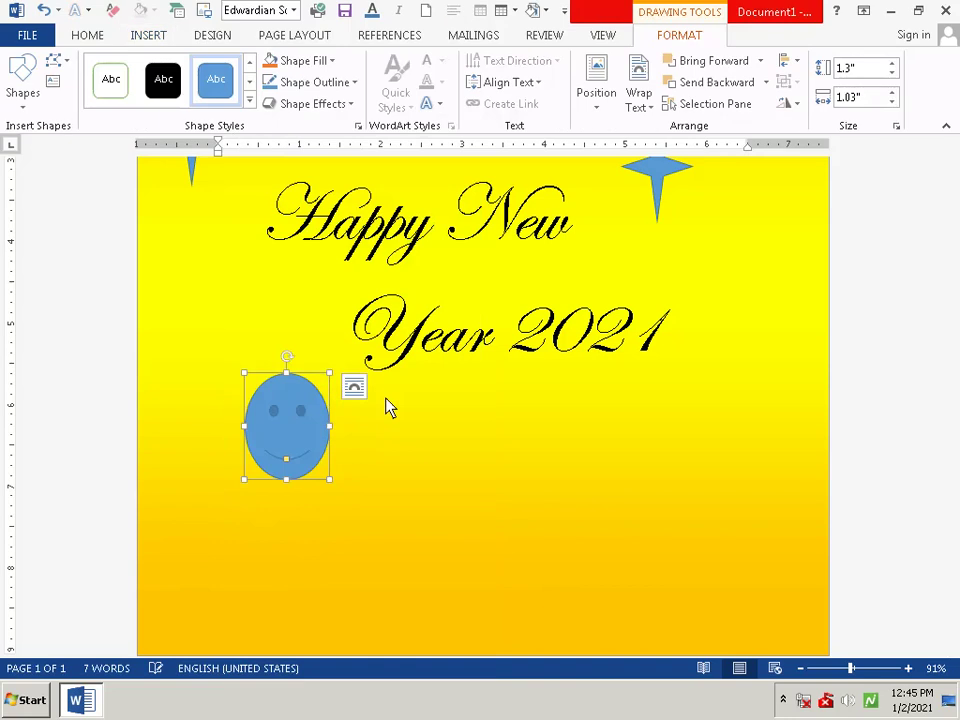
pyautogui.click(506, 440)
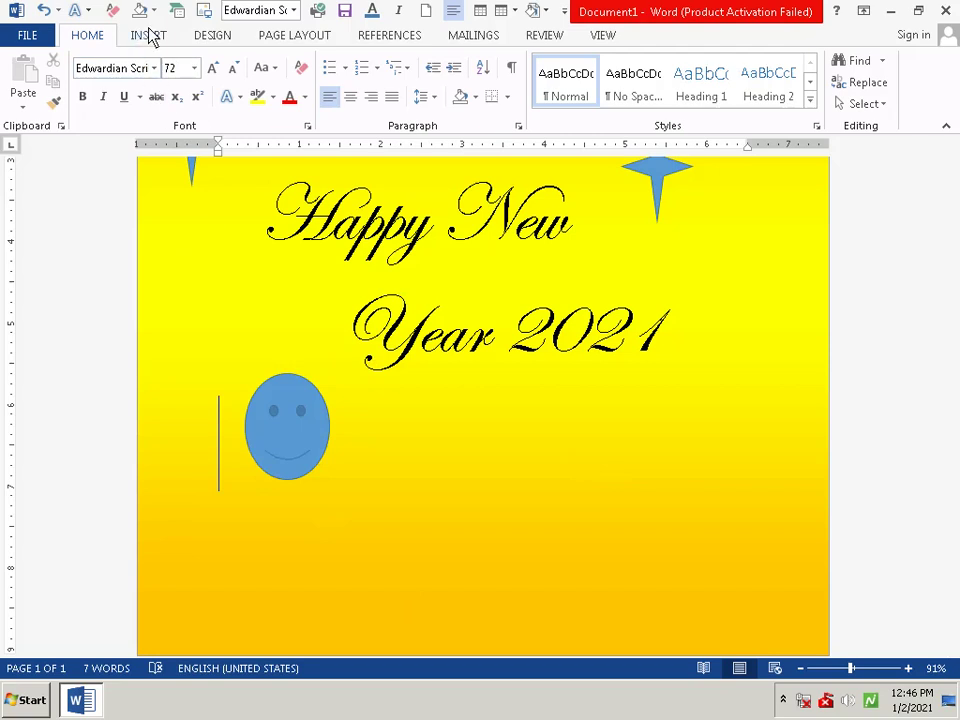
# Draw a second Smiley Face below Year 2021 on the right side.
pyautogui.click(150, 35)
pyautogui.click(259, 108)
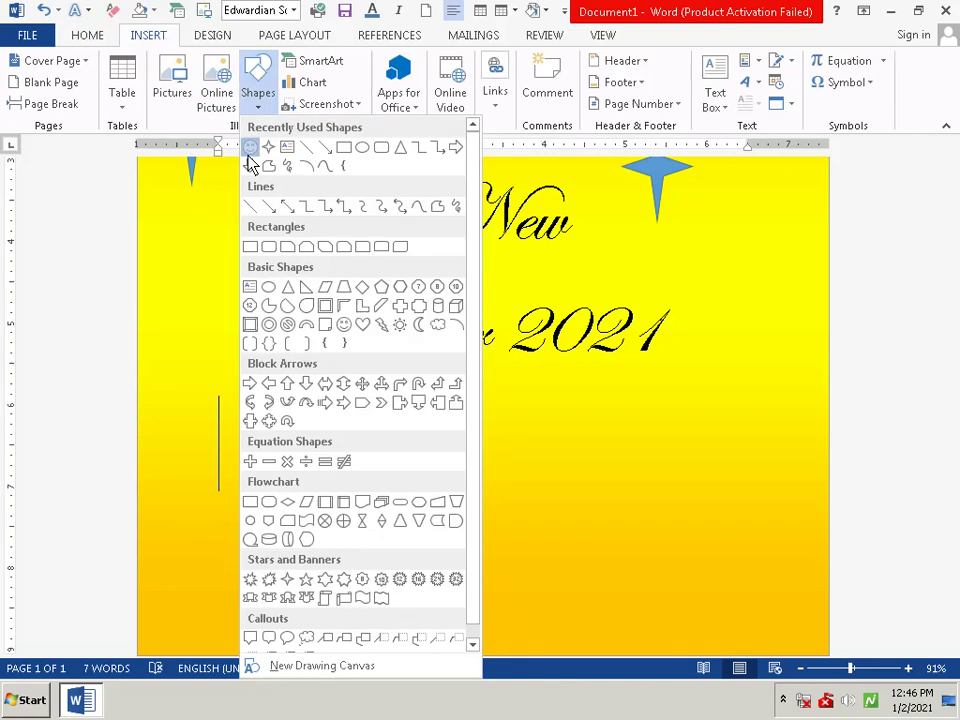
pyautogui.click(250, 152)
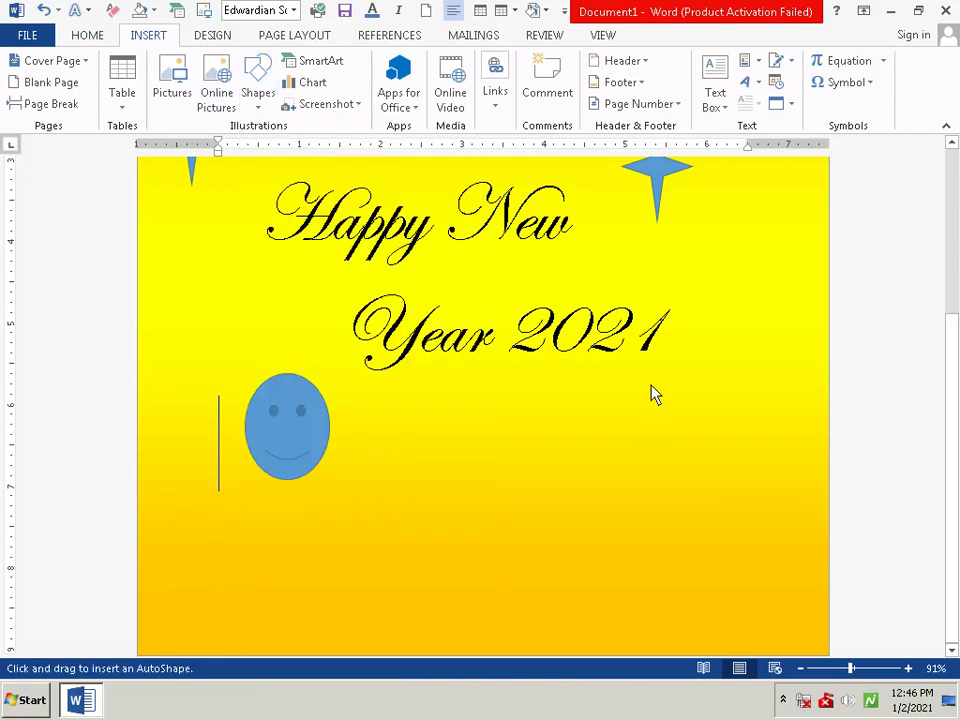
pyautogui.moveTo(650, 385)
pyautogui.mouseDown()
pyautogui.moveTo(707, 500)
pyautogui.moveTo(765, 507)
pyautogui.moveTo(743, 516)
pyautogui.mouseUp()
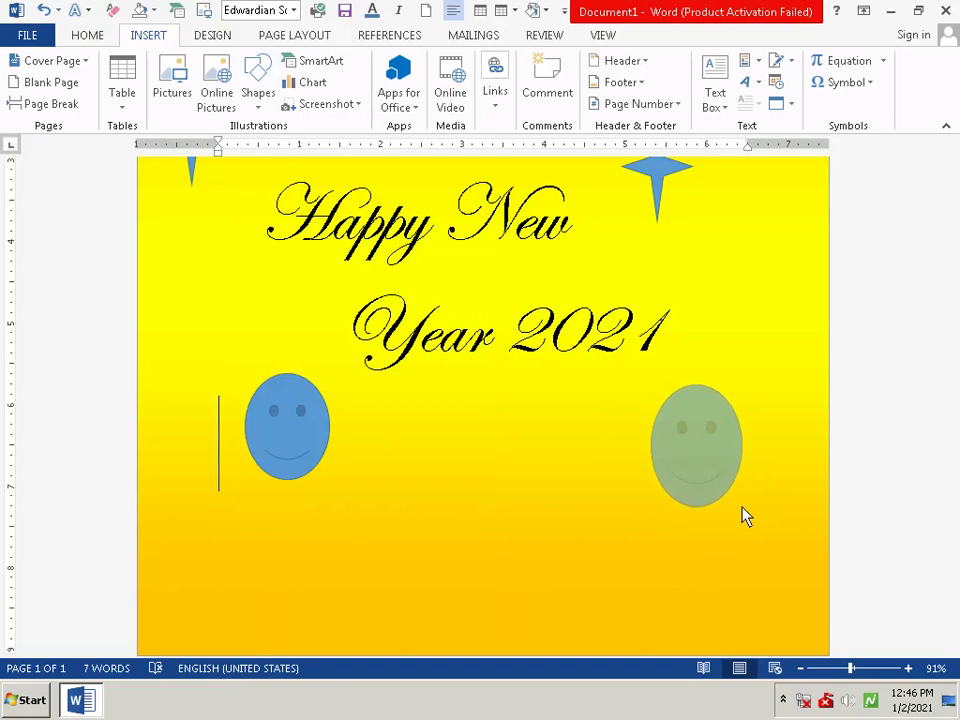
pyautogui.moveTo(743, 516); pyautogui.dragTo(728, 480)
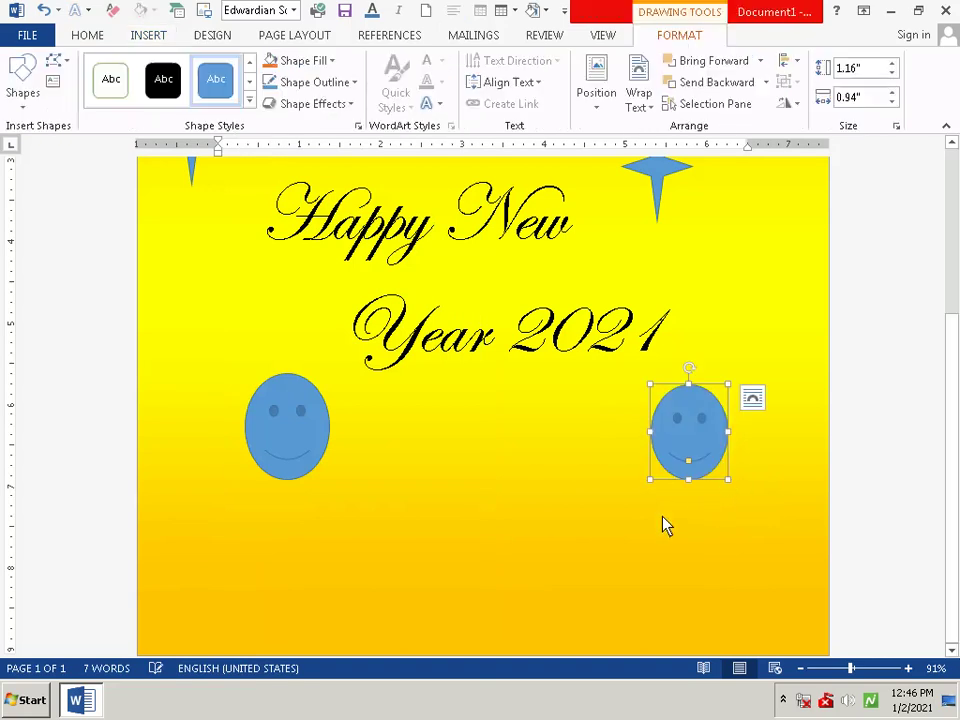
pyautogui.click(601, 533)
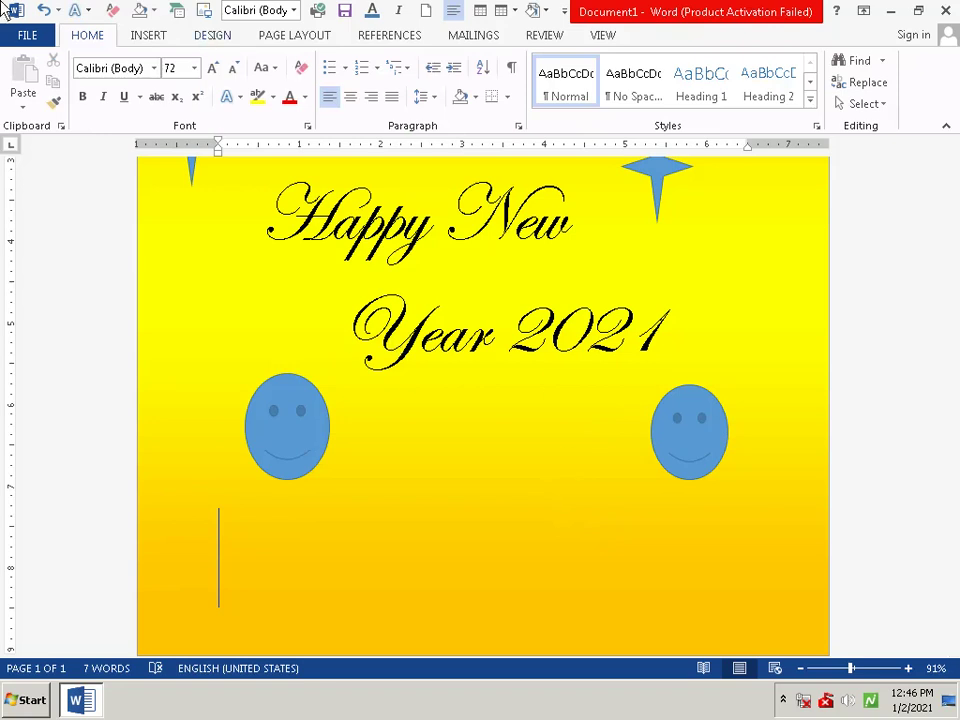
# Draw a star between the smileys, shrink it to a speck, and delete it.
pyautogui.click(145, 38)
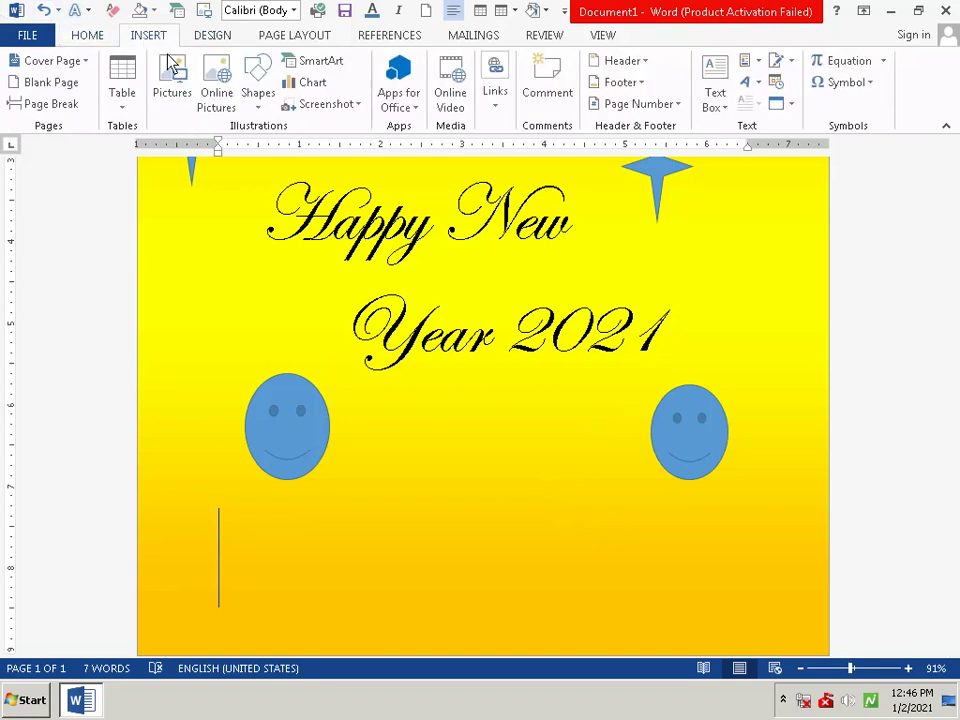
pyautogui.click(256, 95)
pyautogui.click(254, 148)
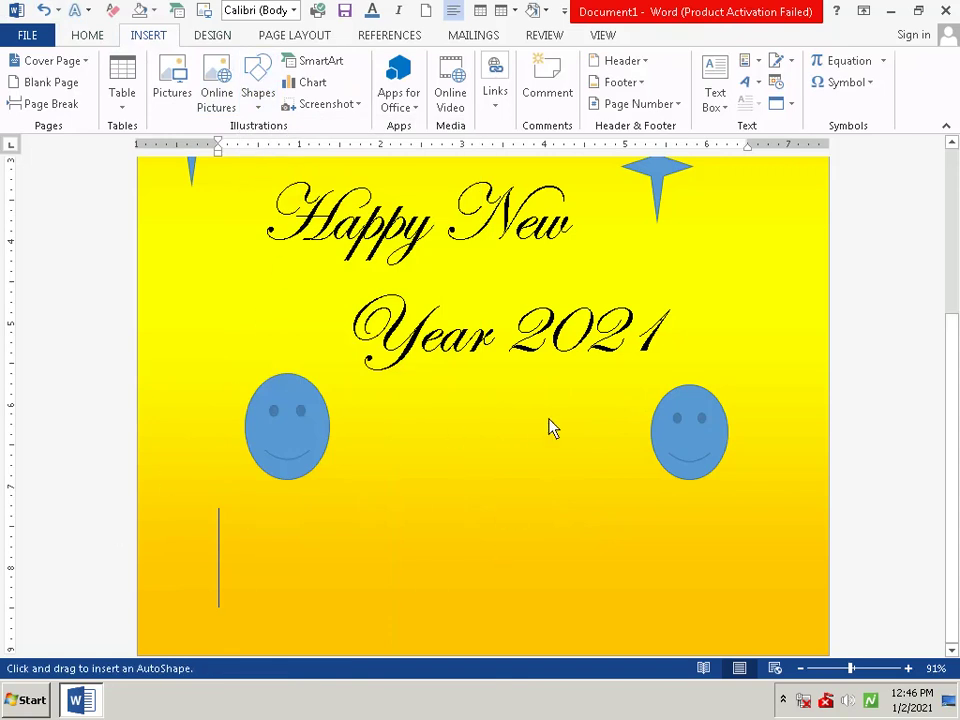
pyautogui.moveTo(505, 412); pyautogui.dragTo(375, 656)
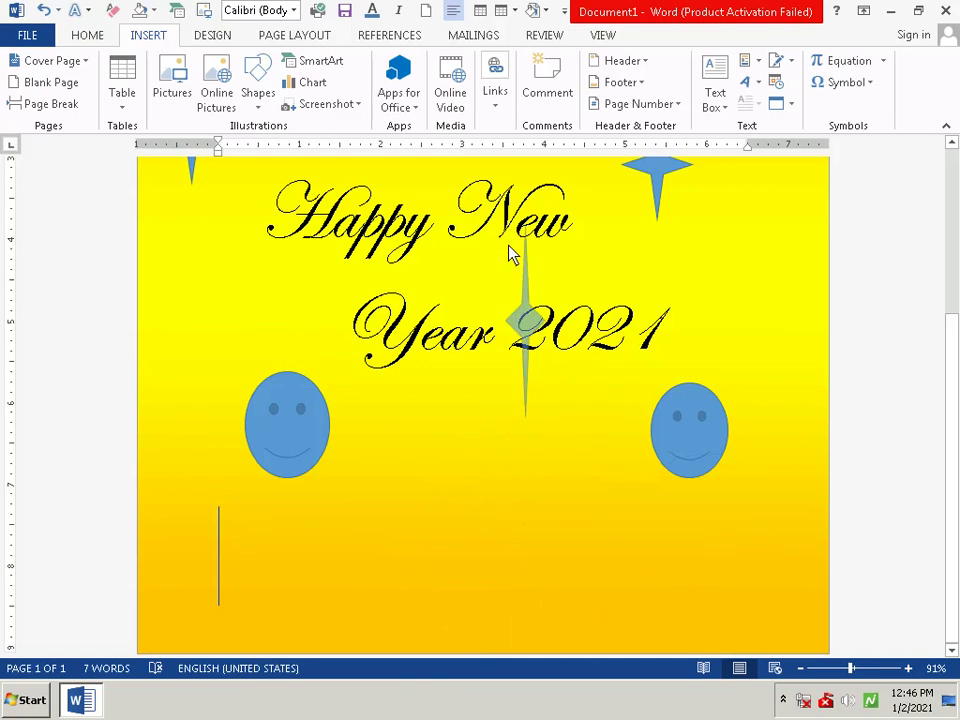
pyautogui.moveTo(372, 716)
pyautogui.mouseDown()
pyautogui.moveTo(518, 428)
pyautogui.moveTo(489, 426)
pyautogui.mouseUp()
pyautogui.click(475, 416)
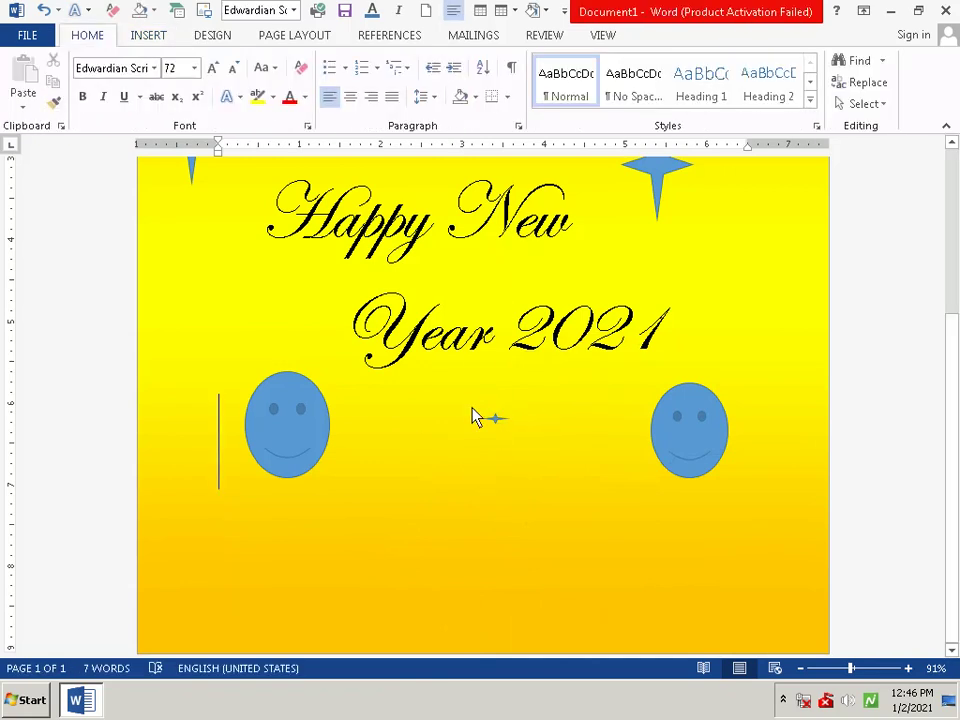
pyautogui.click(495, 414)
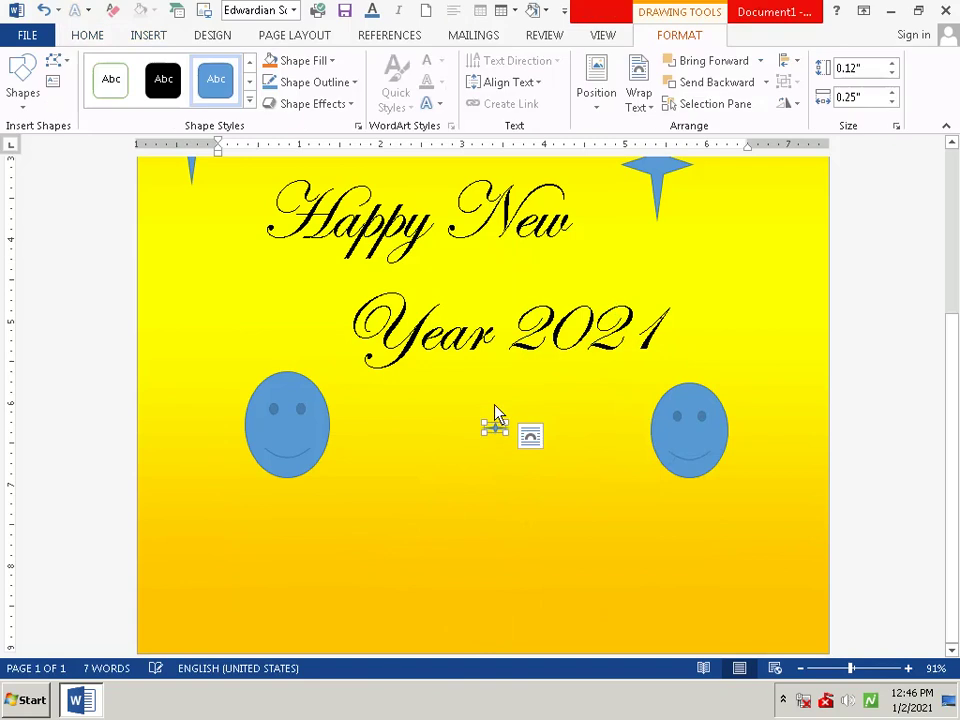
pyautogui.press('Delete')
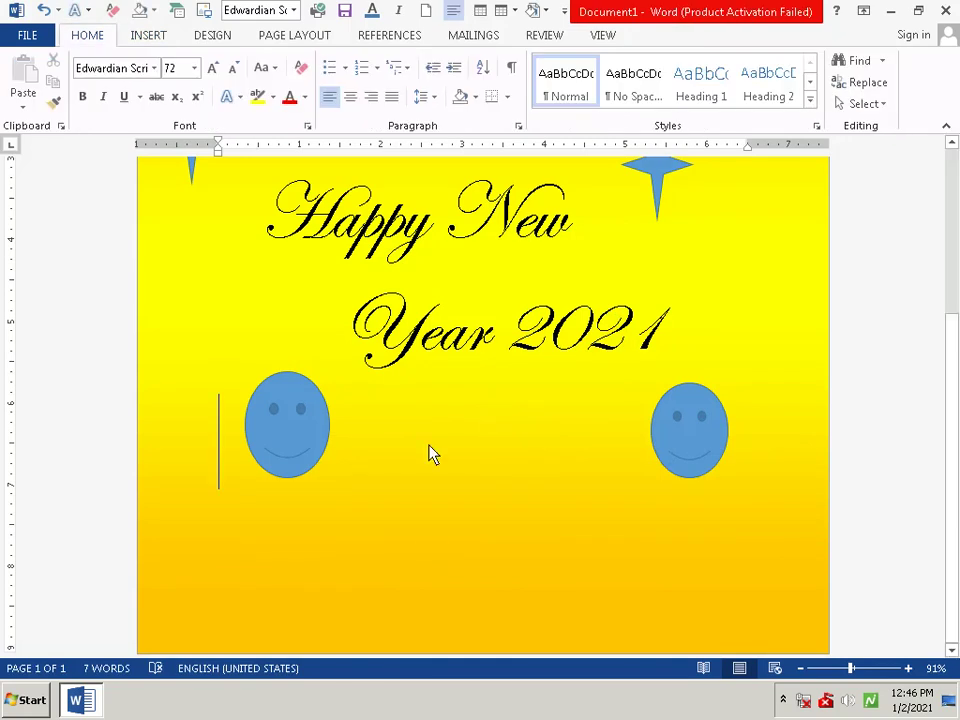
# Draw another large 4-Point Star and discard it.
pyautogui.click(150, 38)
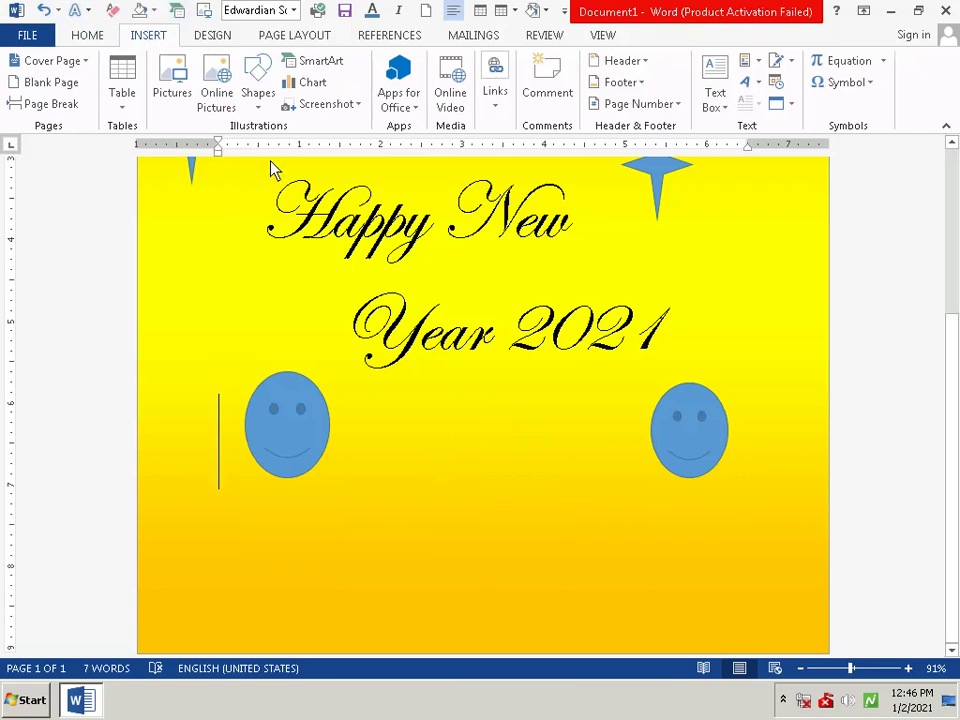
pyautogui.click(252, 100)
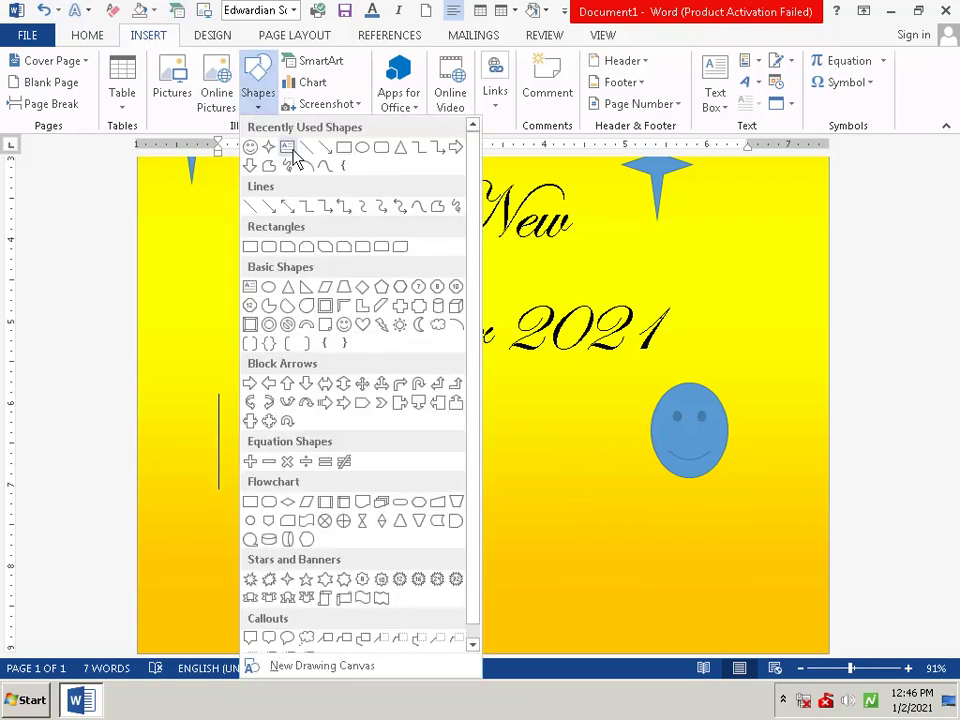
pyautogui.click(268, 148)
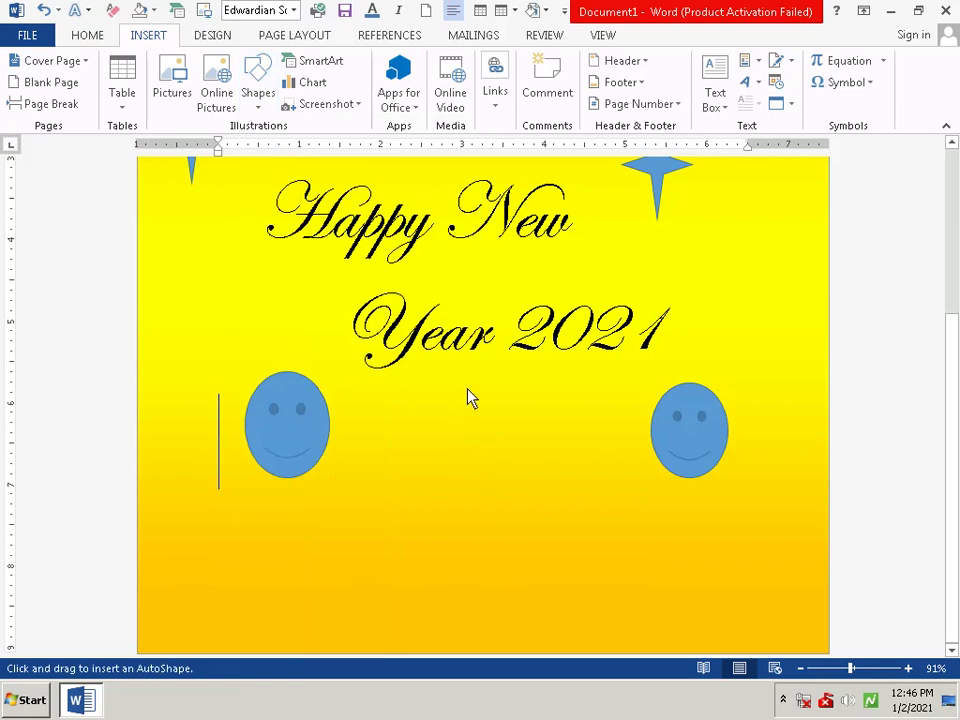
pyautogui.moveTo(477, 481); pyautogui.dragTo(418, 612)
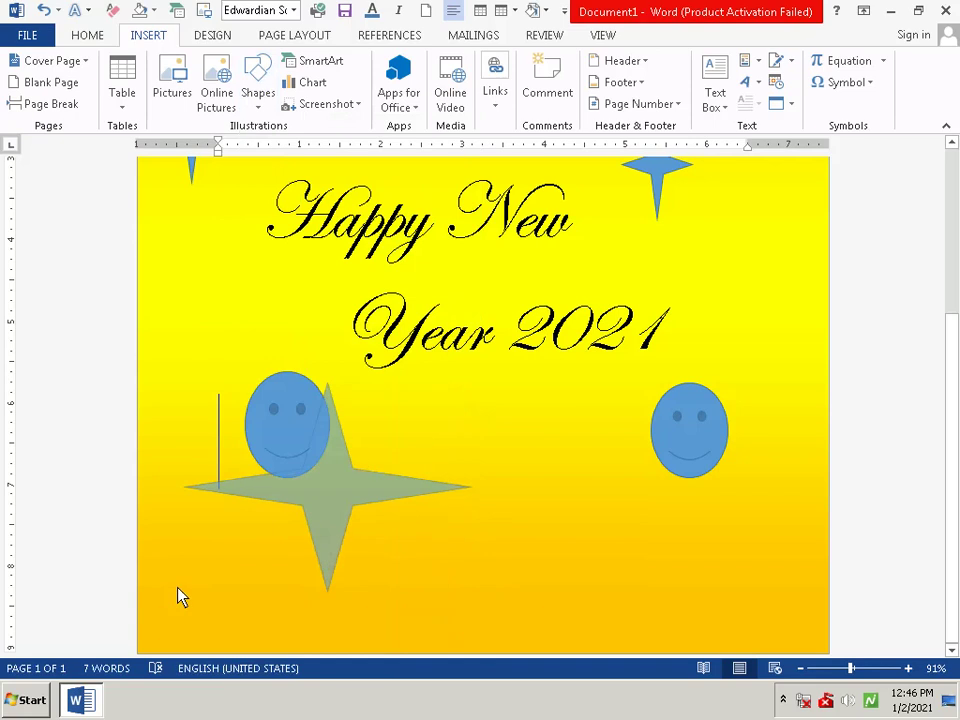
pyautogui.moveTo(418, 612)
pyautogui.mouseDown()
pyautogui.moveTo(498, 444)
pyautogui.moveTo(606, 594)
pyautogui.mouseUp()
pyautogui.press('Delete')
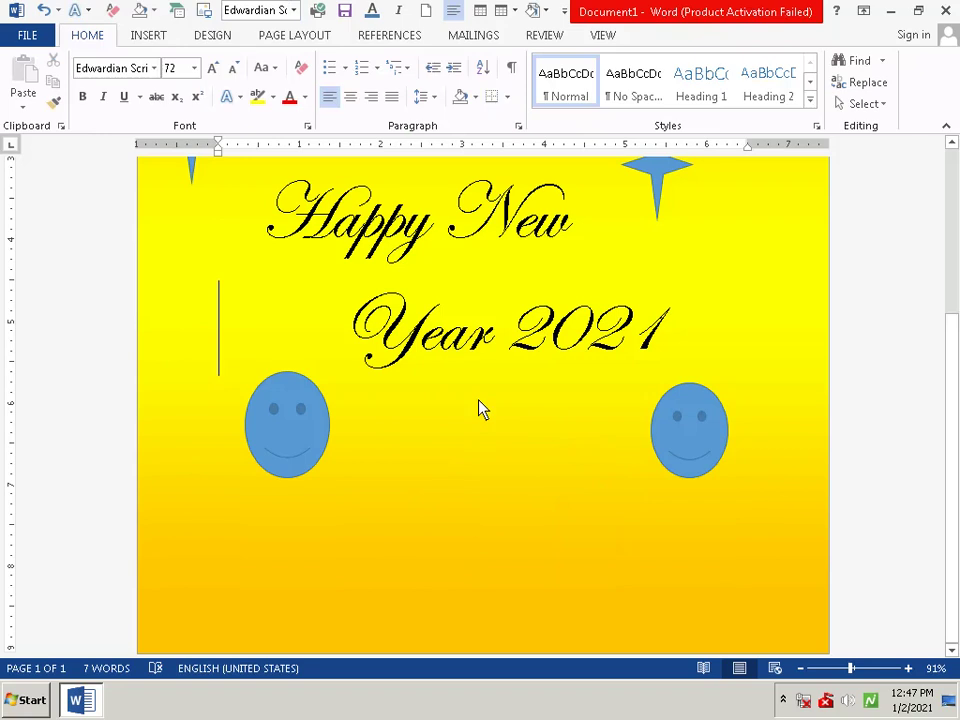
pyautogui.click(152, 36)
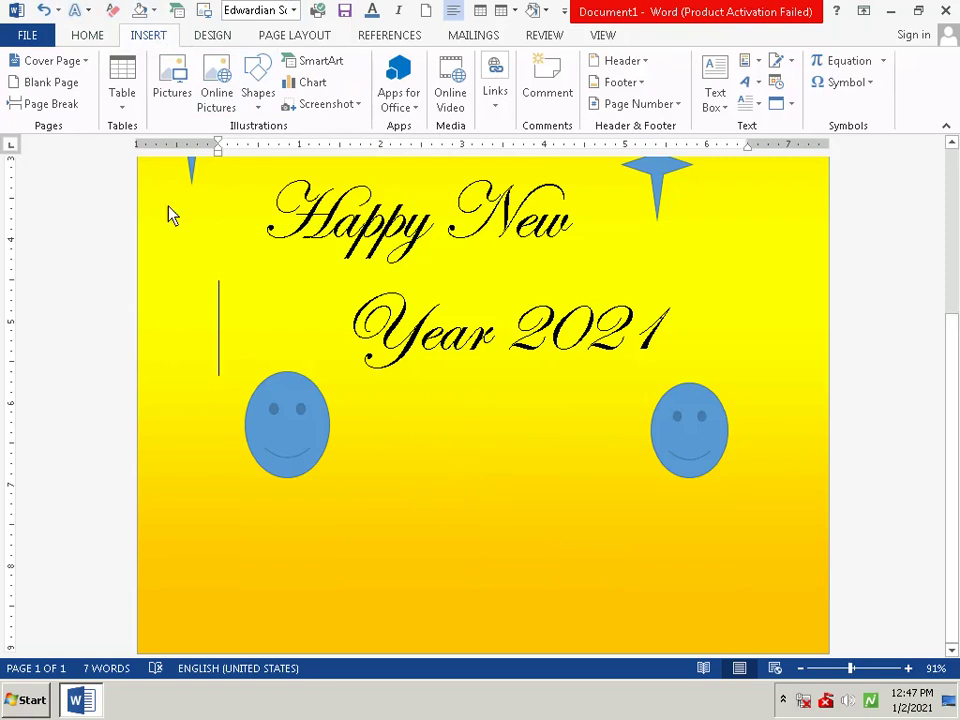
# Draw a large blue 4-Point Star below the text.
pyautogui.click(258, 88)
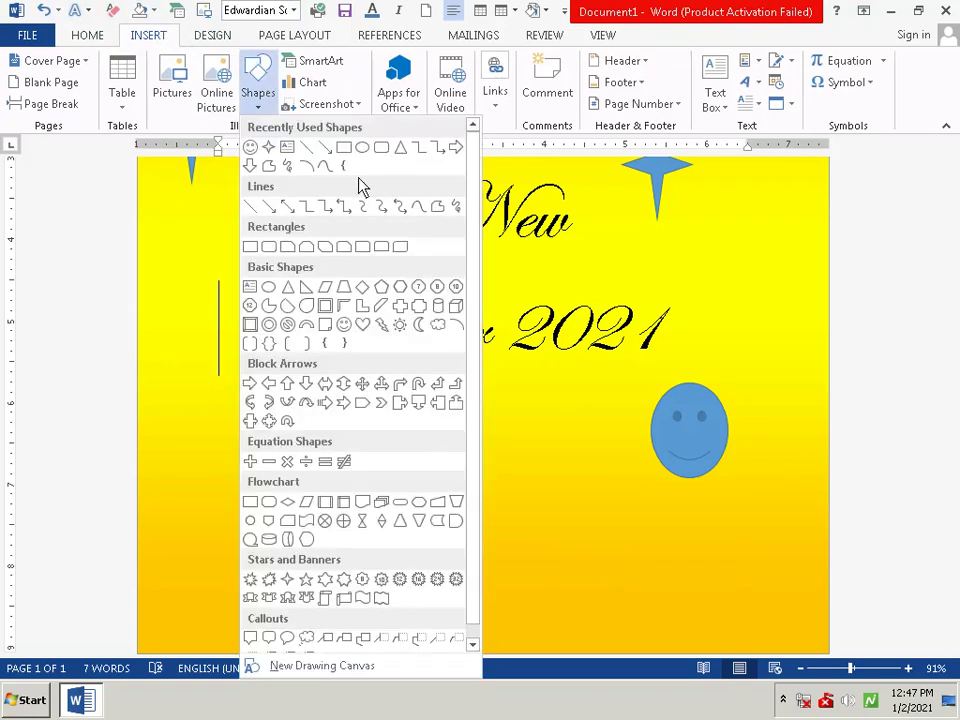
pyautogui.click(250, 147)
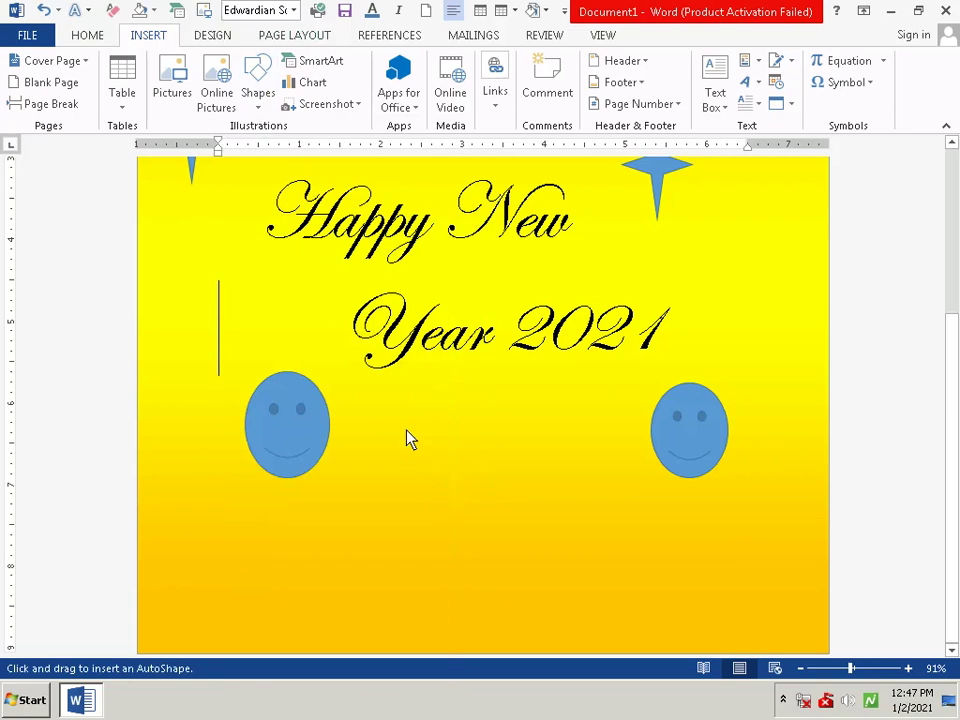
pyautogui.moveTo(437, 403); pyautogui.dragTo(457, 707)
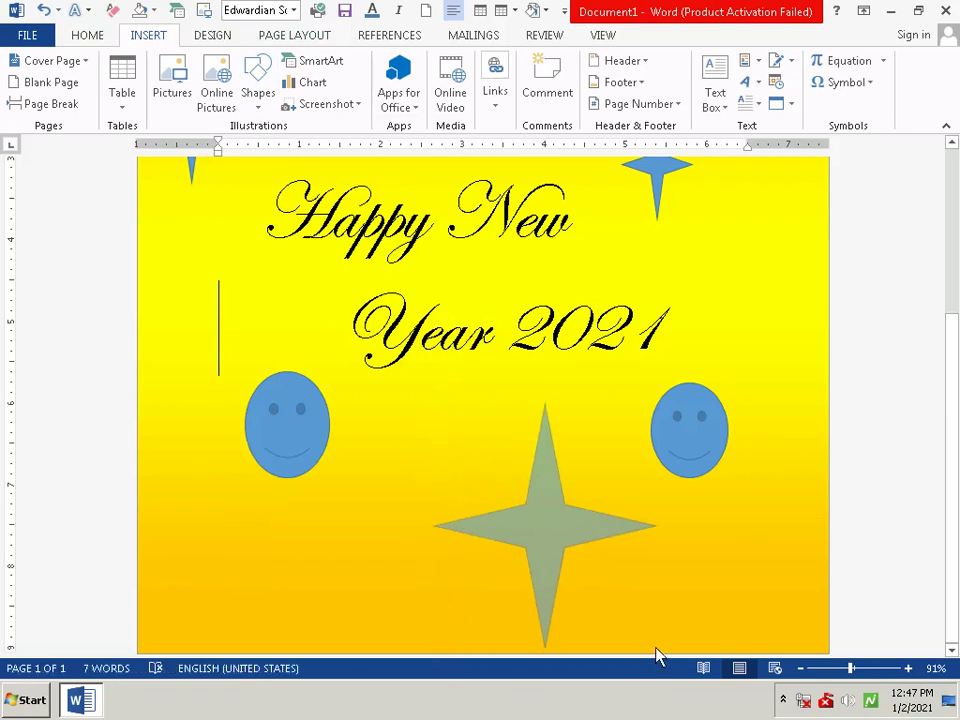
pyautogui.moveTo(457, 707)
pyautogui.mouseDown()
pyautogui.moveTo(733, 660)
pyautogui.moveTo(765, 716)
pyautogui.moveTo(818, 708)
pyautogui.mouseUp()
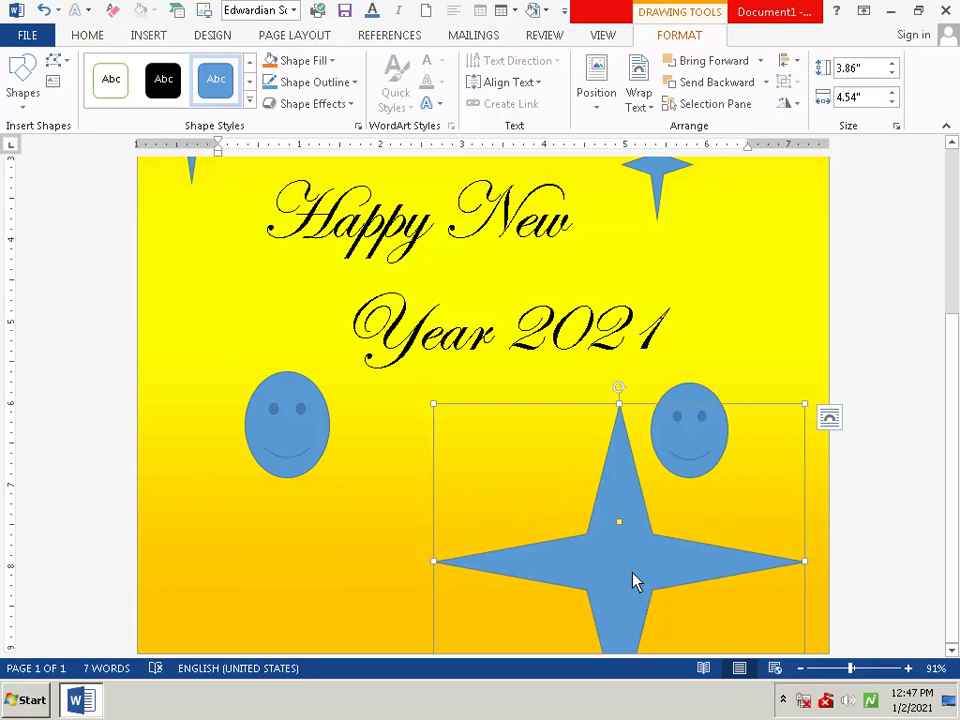
# Position the star centred between the two smileys, just under the 2021 line.
pyautogui.moveTo(632, 580)
pyautogui.mouseDown()
pyautogui.moveTo(451, 565)
pyautogui.moveTo(502, 542)
pyautogui.mouseUp()
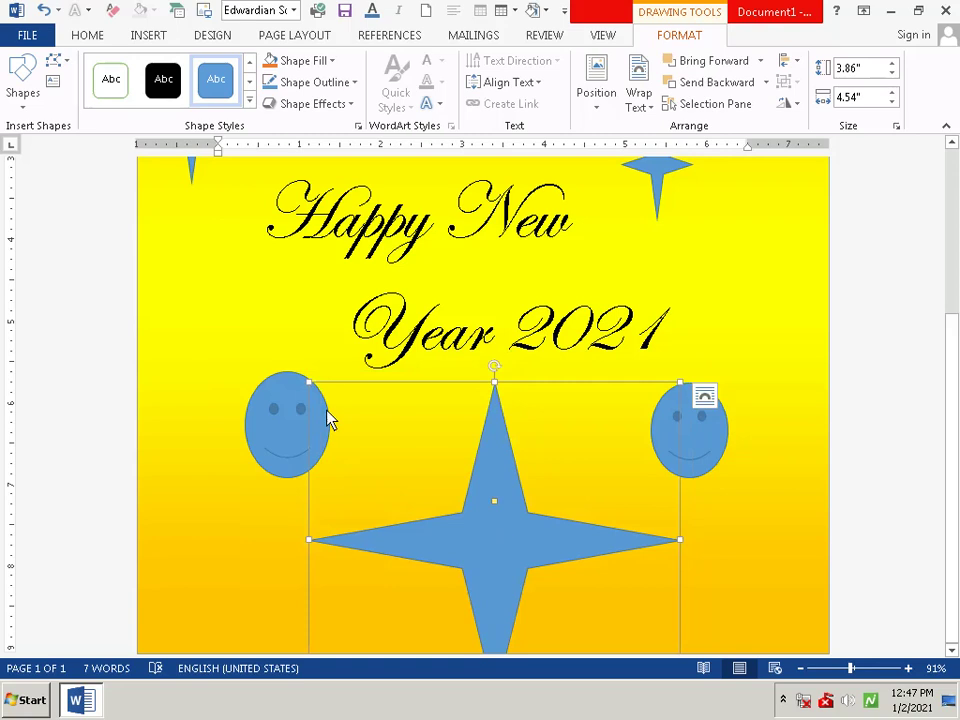
pyautogui.moveTo(480, 472); pyautogui.dragTo(492, 486)
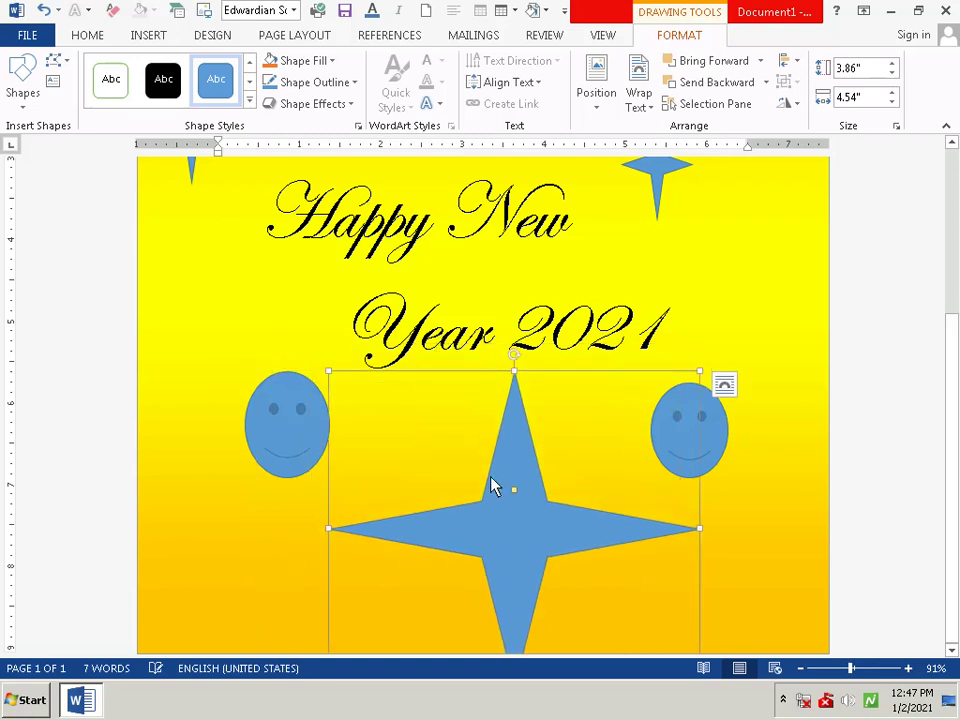
pyautogui.click(441, 476)
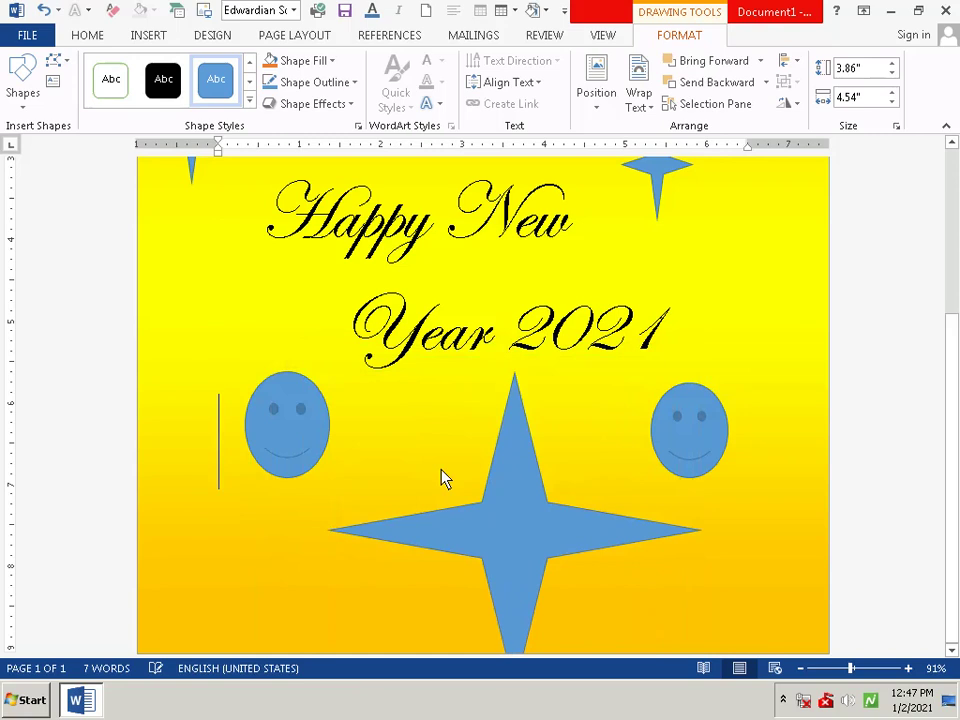
pyautogui.click(426, 540)
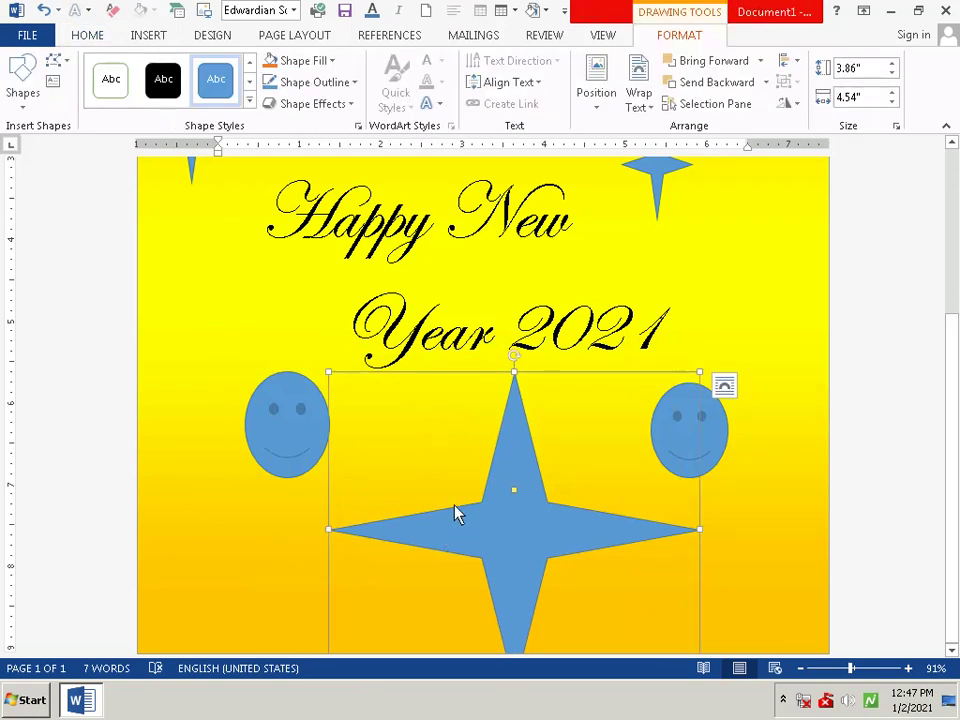
pyautogui.press('Down')
pyautogui.press('Down')
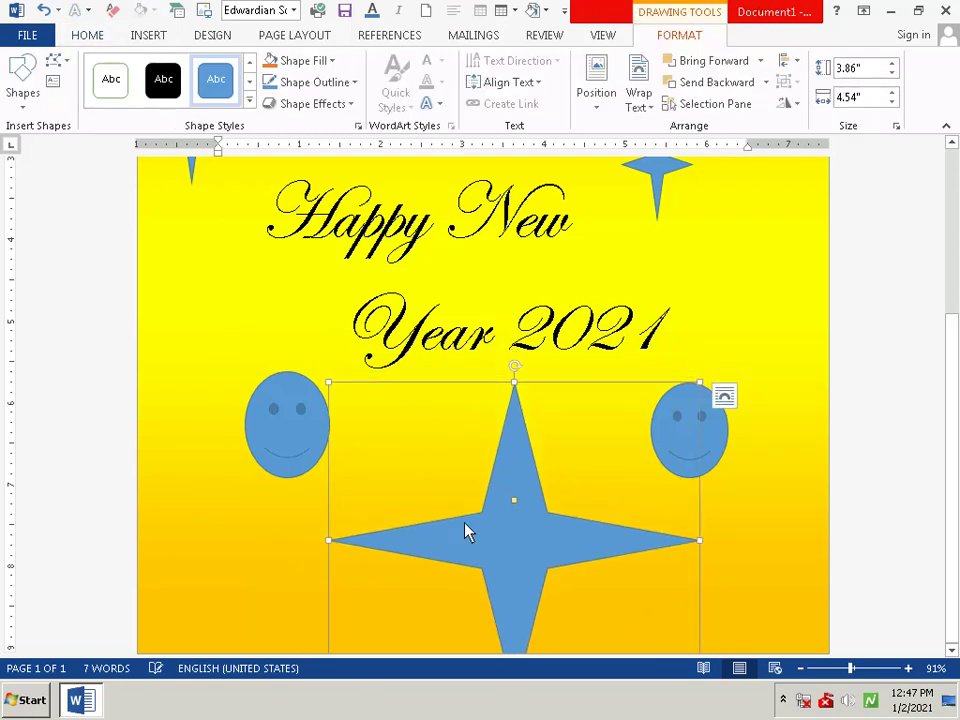
pyautogui.click(282, 535)
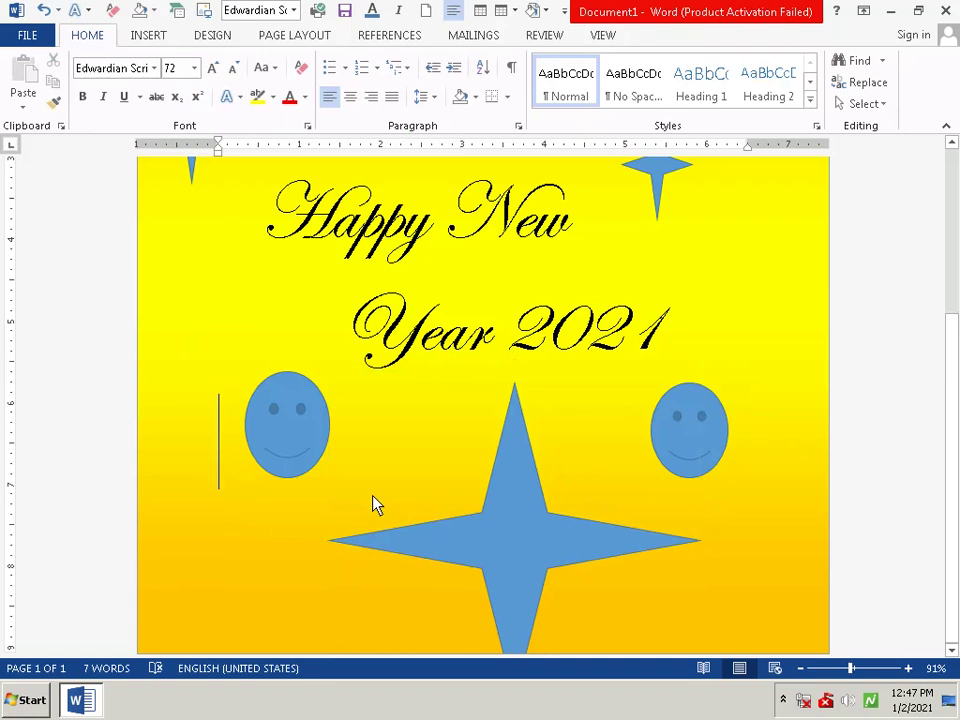
pyautogui.click(420, 547)
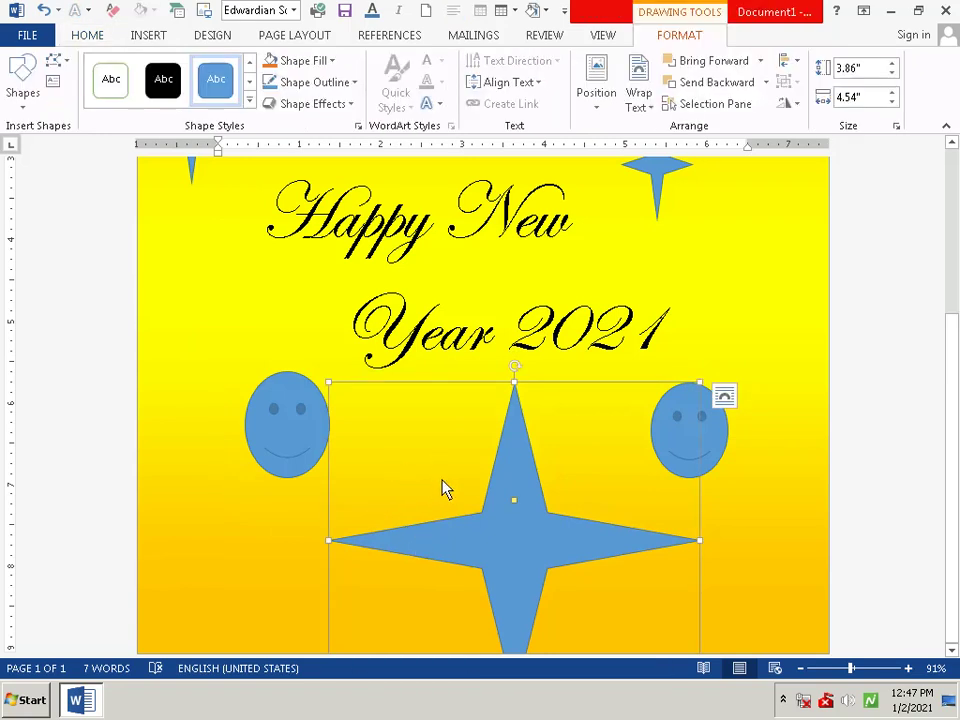
pyautogui.click(443, 489)
pyautogui.click(462, 542)
pyautogui.moveTo(462, 542); pyautogui.dragTo(430, 483)
pyautogui.click(430, 483)
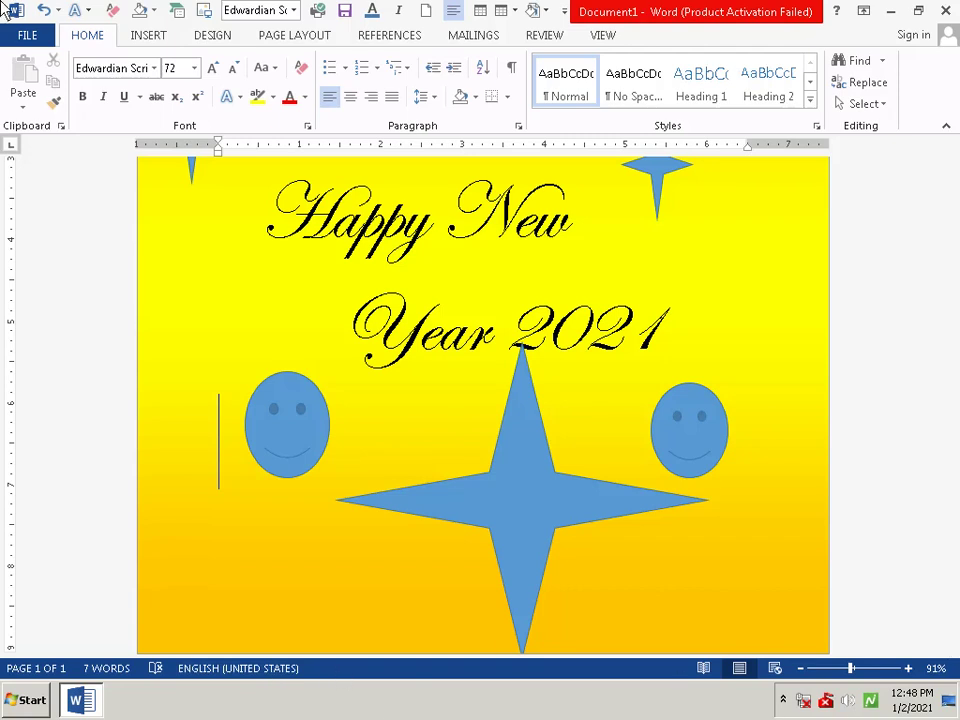
# Show the eLecta Live Screen Recorder control window from the system tray.
pyautogui.click(783, 700)
pyautogui.click(798, 592)
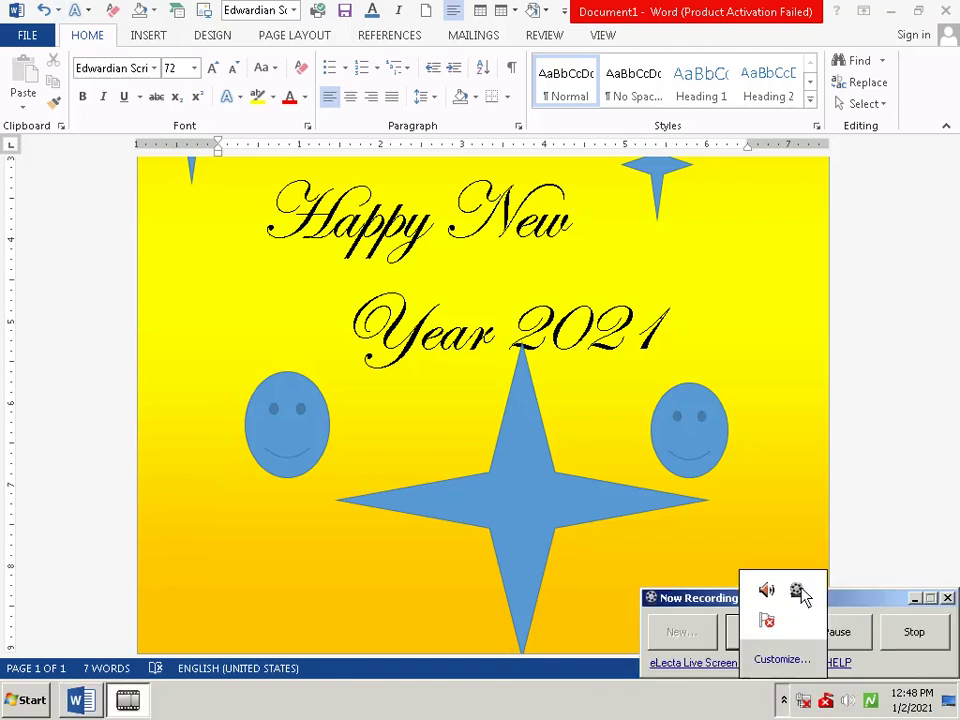